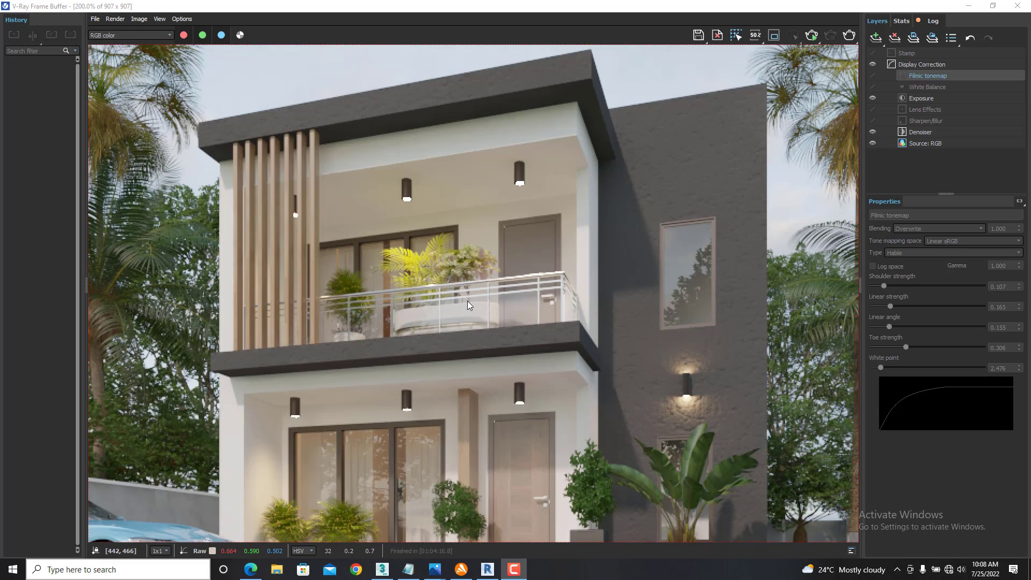
- Examine the finished exterior render up close, covering the balcony, entrance, plants, car, paving and palm trees
{"action": "scroll", "coordinate": [431, 289], "scroll_direction": "down", "scroll_amount": 2}
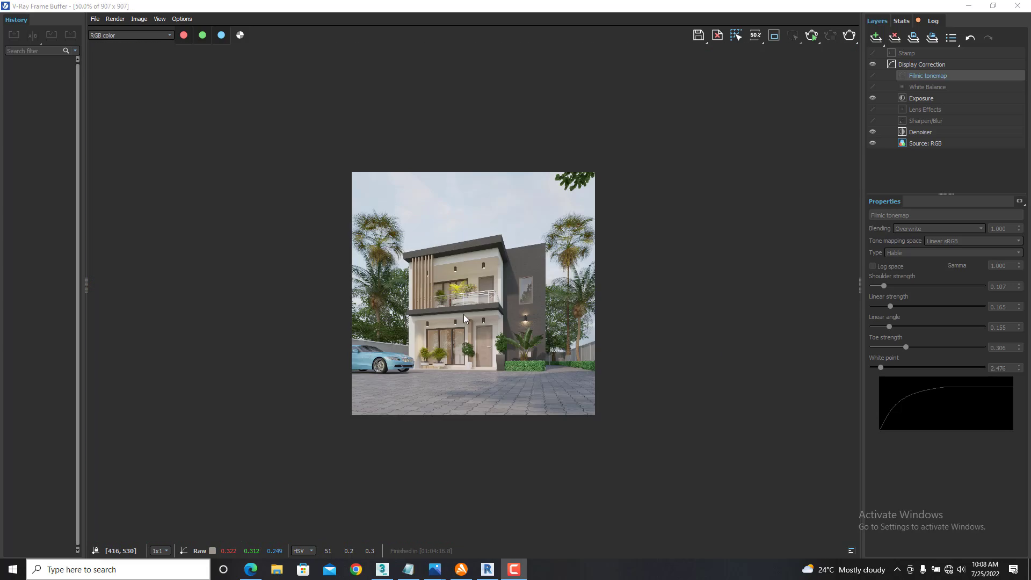
{"action": "scroll", "coordinate": [557, 362], "scroll_direction": "up", "scroll_amount": 2}
{"action": "scroll", "coordinate": [466, 334], "scroll_direction": "down", "scroll_amount": 1}
{"action": "scroll", "coordinate": [466, 334], "scroll_direction": "up", "scroll_amount": 1}
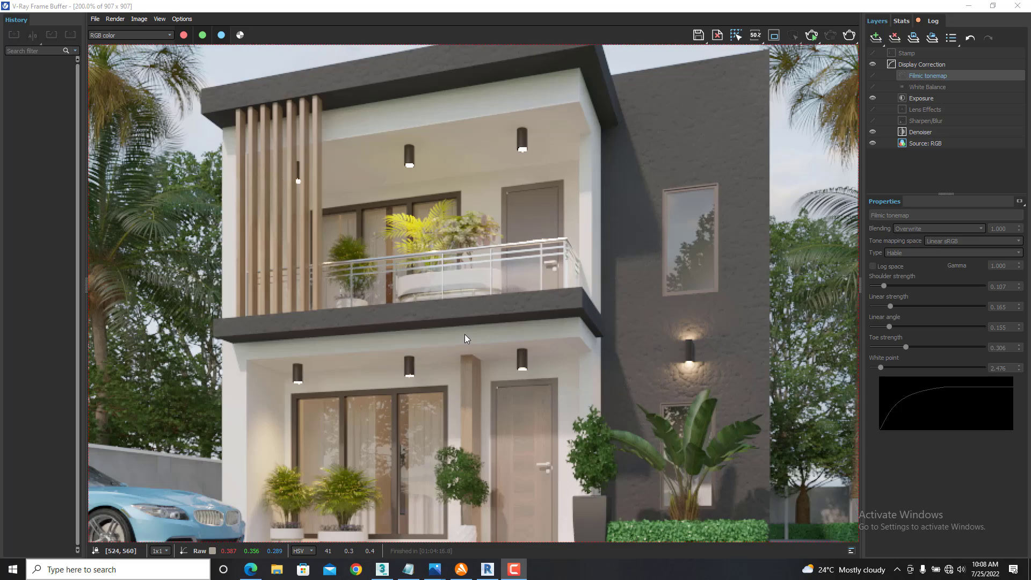
{"action": "scroll", "coordinate": [465, 334], "scroll_direction": "down", "scroll_amount": 1}
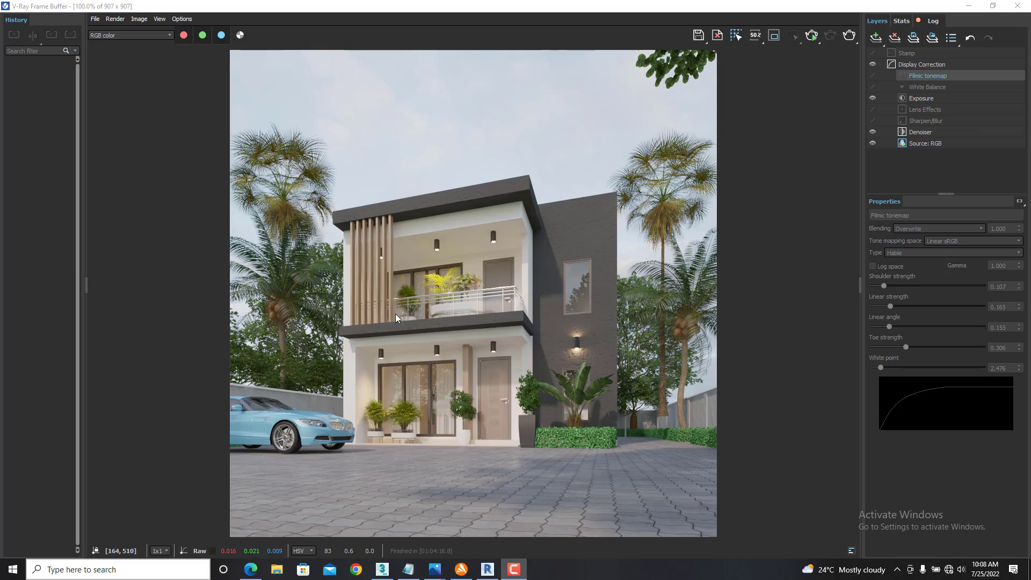
{"action": "scroll", "coordinate": [469, 333], "scroll_direction": "up", "scroll_amount": 1}
{"action": "scroll", "coordinate": [372, 317], "scroll_direction": "down", "scroll_amount": 1}
{"action": "scroll", "coordinate": [304, 382], "scroll_direction": "up", "scroll_amount": 1}
{"action": "scroll", "coordinate": [480, 364], "scroll_direction": "down", "scroll_amount": 3}
{"action": "scroll", "coordinate": [480, 363], "scroll_direction": "up", "scroll_amount": 3}
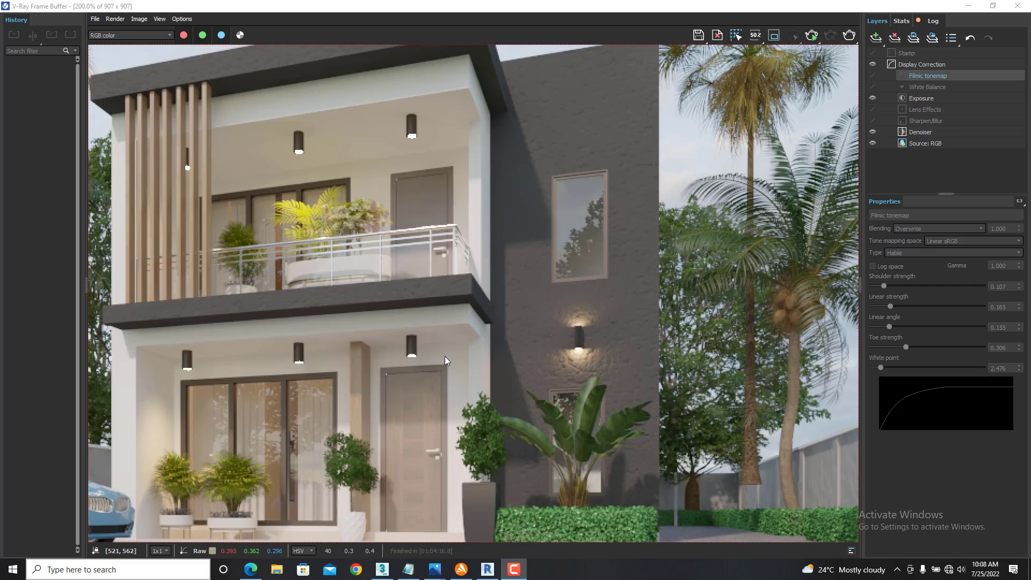
{"action": "scroll", "coordinate": [445, 356], "scroll_direction": "down", "scroll_amount": 1}
{"action": "scroll", "coordinate": [675, 409], "scroll_direction": "up", "scroll_amount": 1}
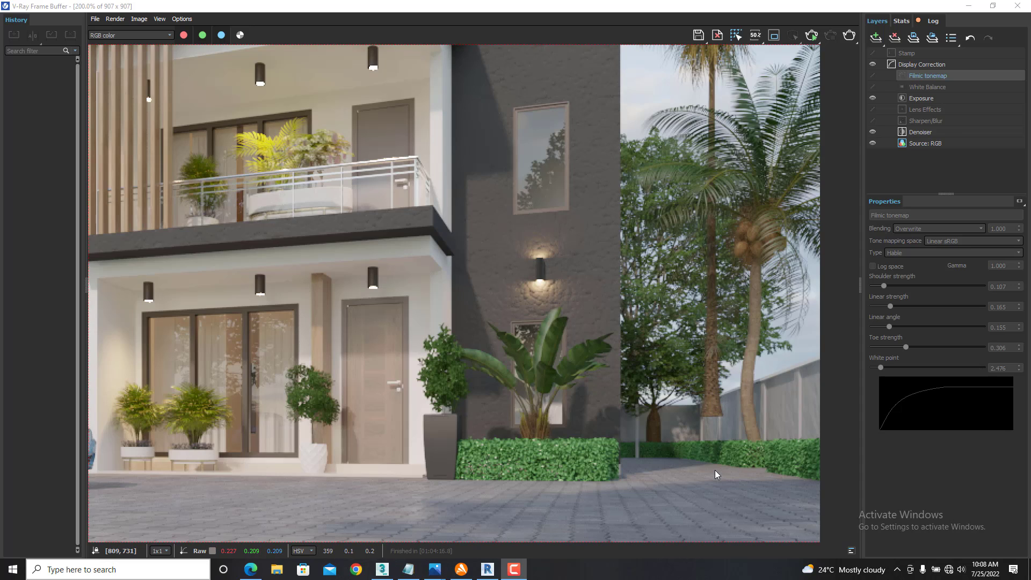
{"action": "scroll", "coordinate": [717, 469], "scroll_direction": "down", "scroll_amount": 1}
{"action": "scroll", "coordinate": [394, 450], "scroll_direction": "up", "scroll_amount": 1}
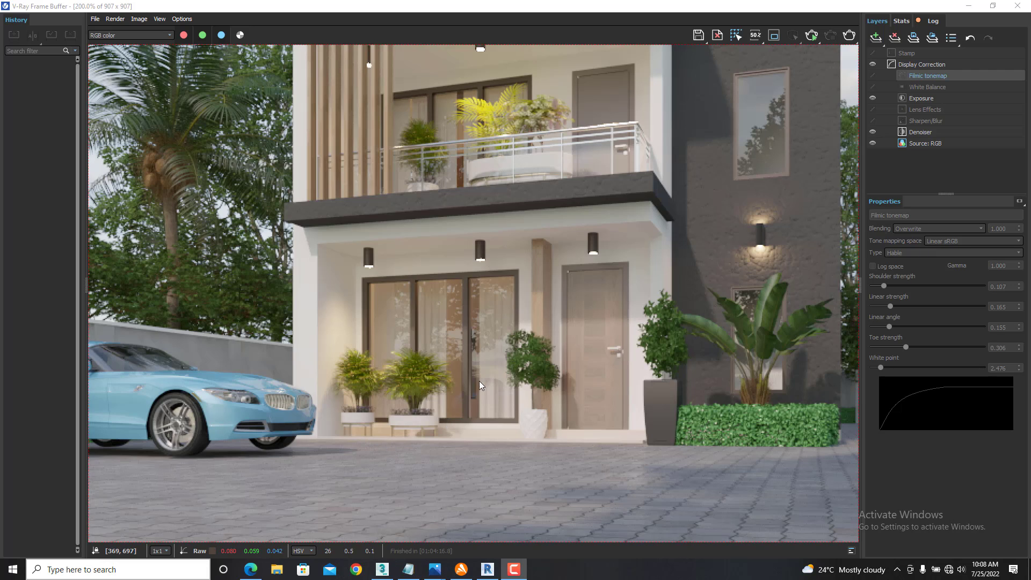
{"action": "scroll", "coordinate": [382, 404], "scroll_direction": "down", "scroll_amount": 1}
{"action": "scroll", "coordinate": [611, 233], "scroll_direction": "up", "scroll_amount": 1}
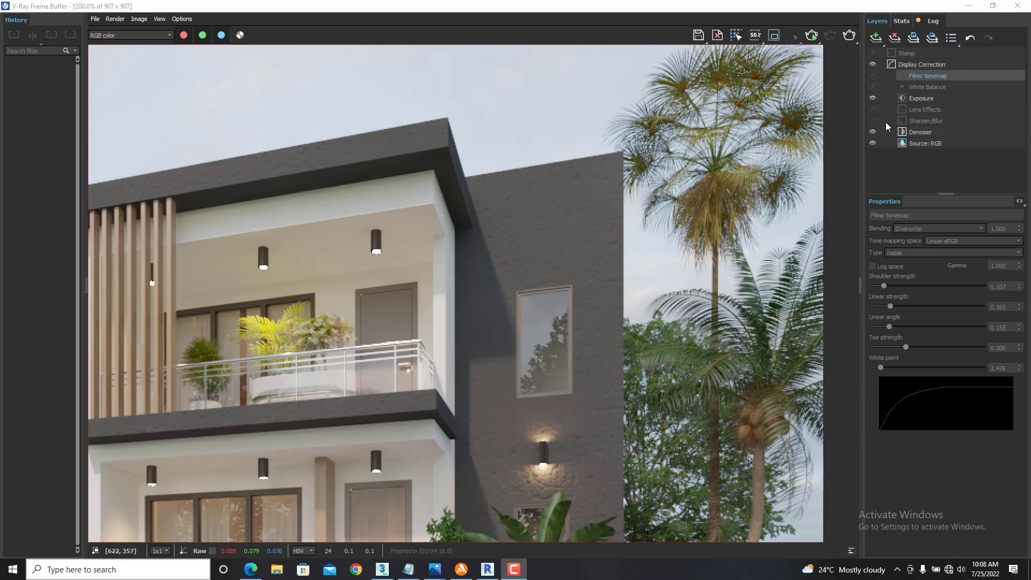
- Put away the render and material editor windows and shift the tall palm beside the house slightly along the Y axis
{"action": "left_click", "coordinate": [970, 5]}
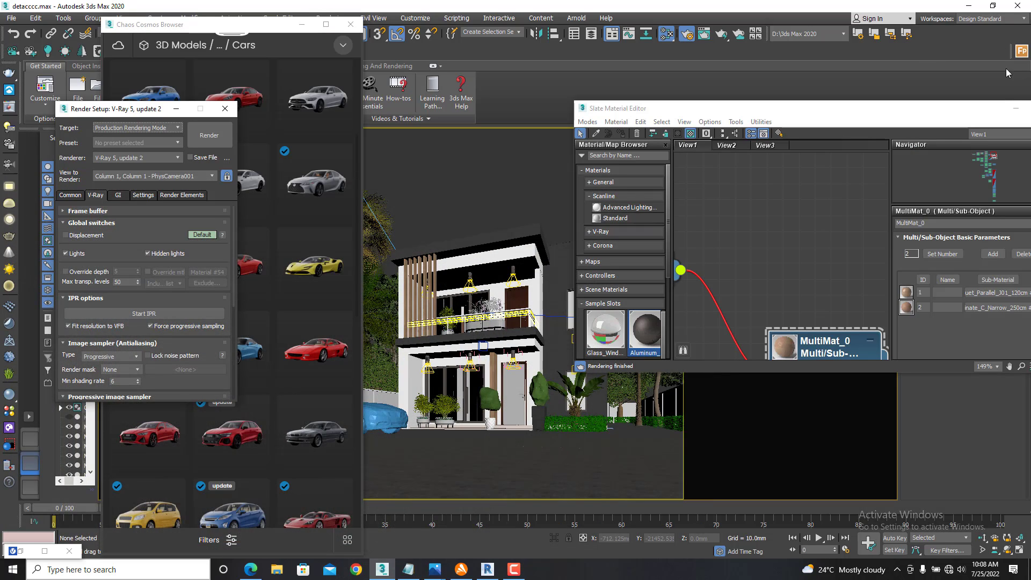
{"action": "left_click", "coordinate": [1016, 108]}
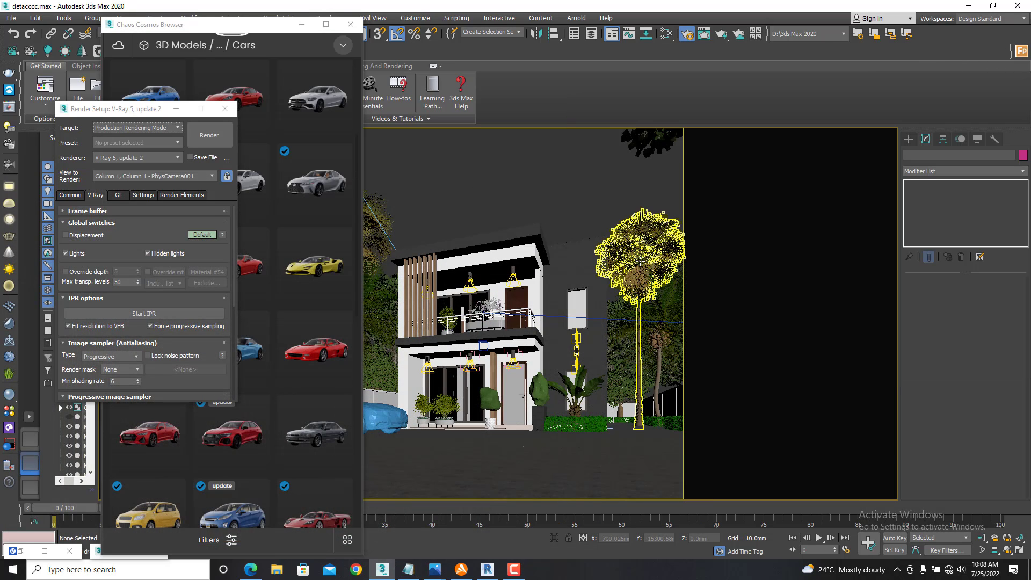
{"action": "left_click", "coordinate": [647, 262]}
{"action": "scroll", "coordinate": [630, 379], "scroll_direction": "up", "scroll_amount": 10}
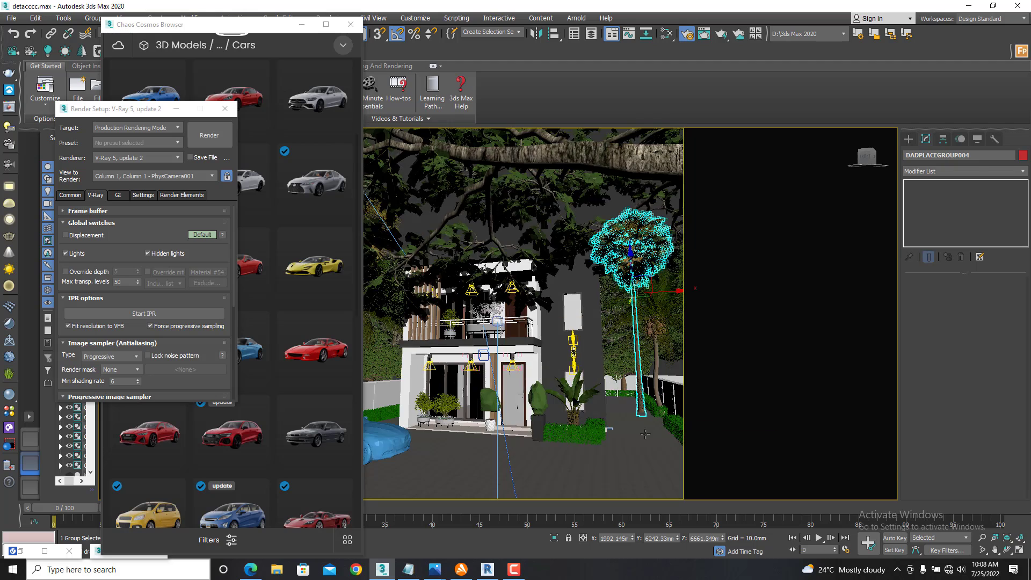
{"action": "scroll", "coordinate": [630, 379], "scroll_direction": "down", "scroll_amount": 3}
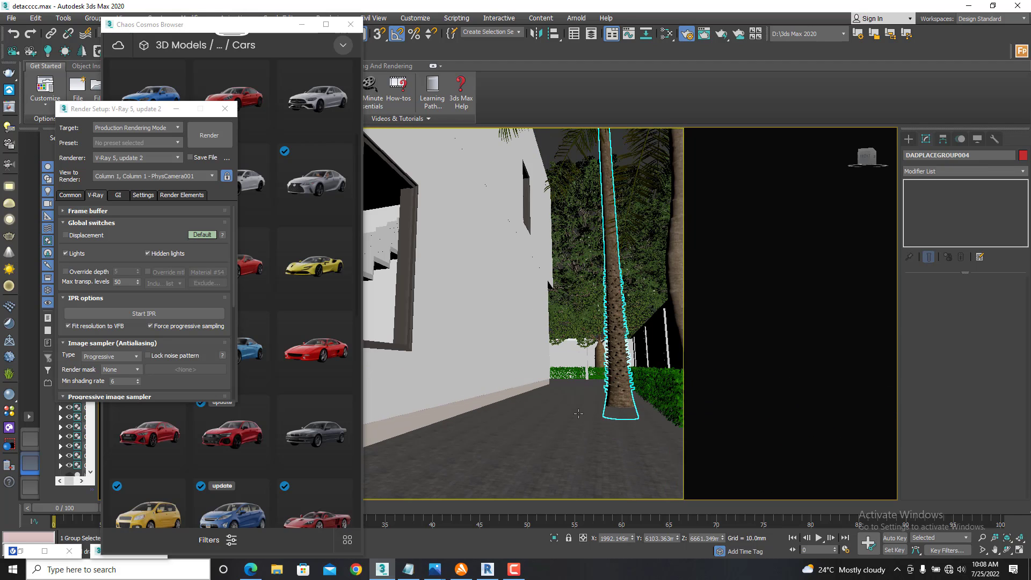
{"action": "scroll", "coordinate": [624, 330], "scroll_direction": "down", "scroll_amount": 5}
{"action": "scroll", "coordinate": [589, 198], "scroll_direction": "up", "scroll_amount": 3}
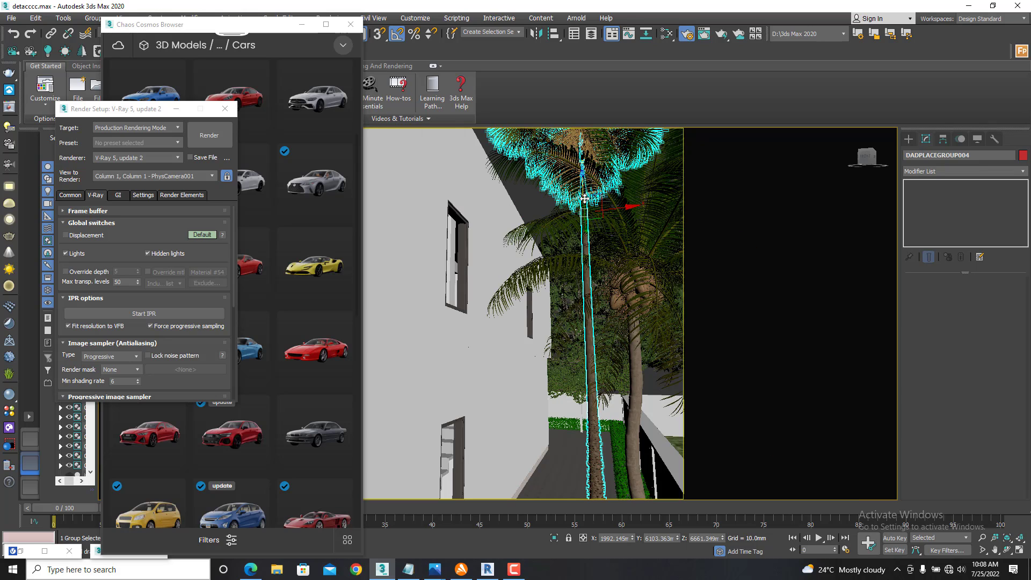
- Isolate the tall palm together with the paved ground beneath it
{"action": "left_click", "coordinate": [589, 198]}
{"action": "scroll", "coordinate": [586, 421], "scroll_direction": "down", "scroll_amount": 3}
{"action": "scroll", "coordinate": [586, 421], "scroll_direction": "up", "scroll_amount": 3}
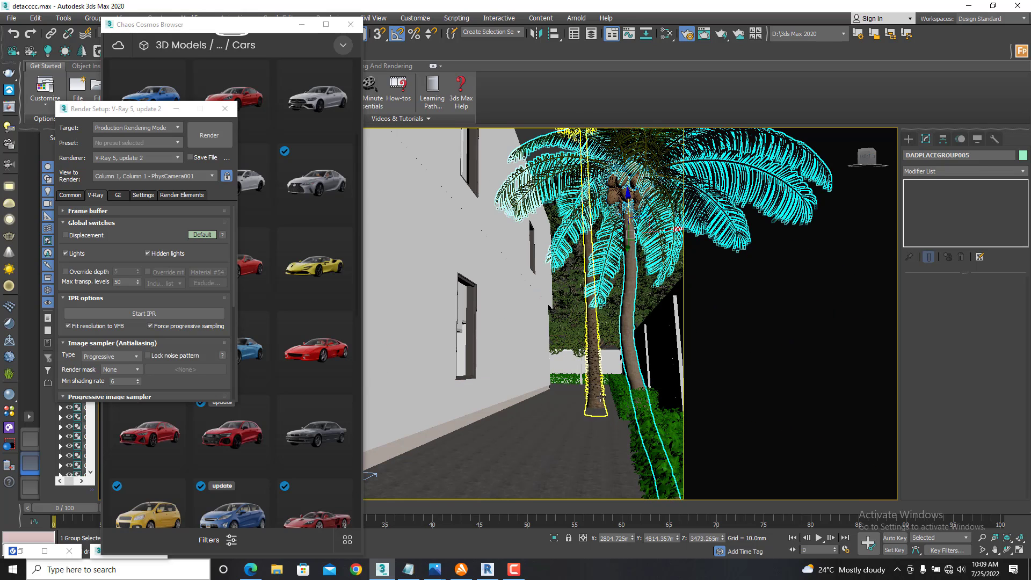
{"action": "left_click", "coordinate": [594, 395]}
{"action": "left_click", "coordinate": [570, 452], "text": "ctrl"}
{"action": "right_click", "coordinate": [571, 452]}
{"action": "left_click", "coordinate": [608, 334]}
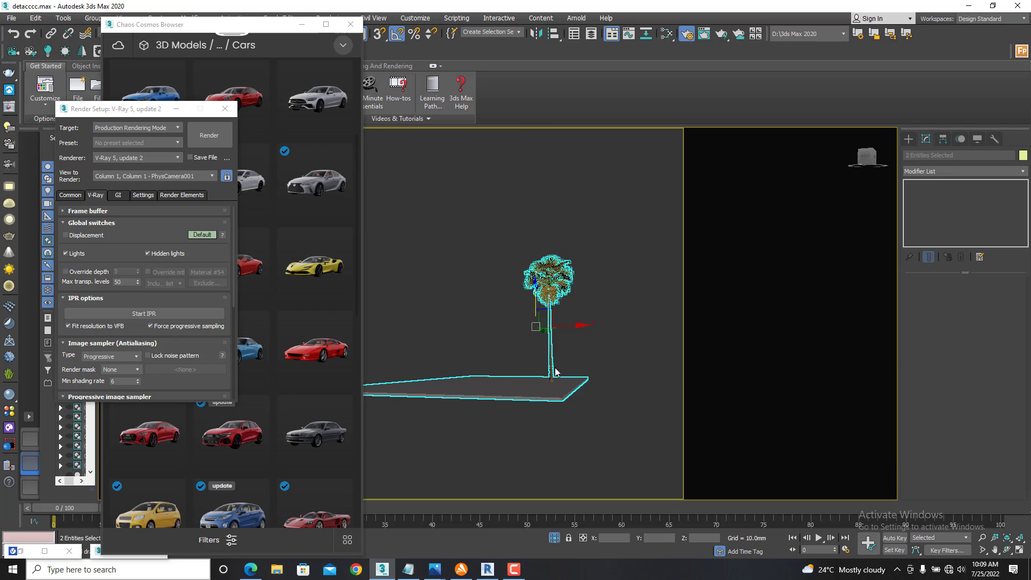
- Raise the isolated palm about 121.7 mm in the front view so its base rests on the ground surface
{"action": "key", "text": "f"}
{"action": "scroll", "coordinate": [614, 389], "scroll_direction": "up", "scroll_amount": 2}
{"action": "left_click", "coordinate": [593, 407]}
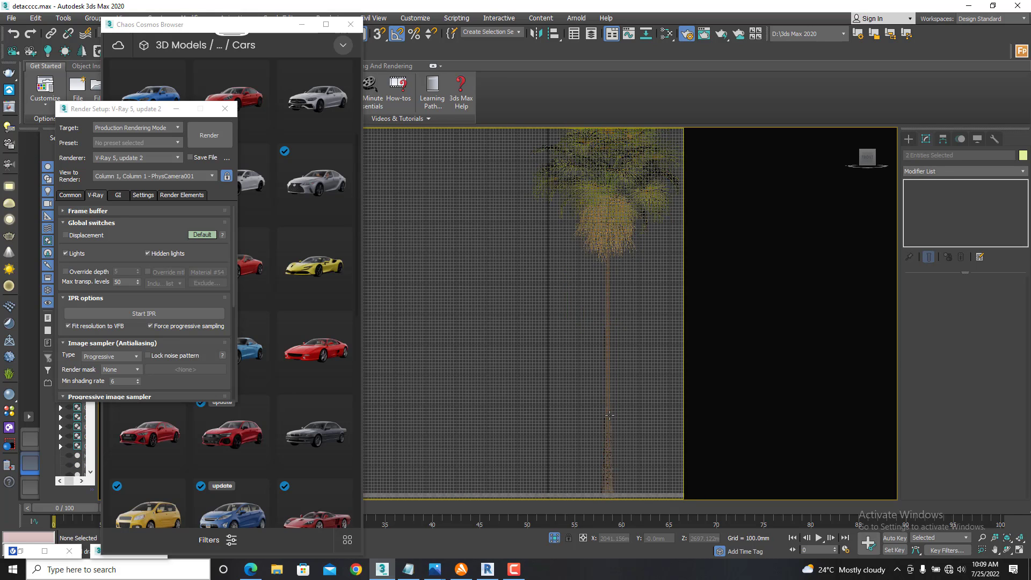
{"action": "left_click", "coordinate": [606, 417]}
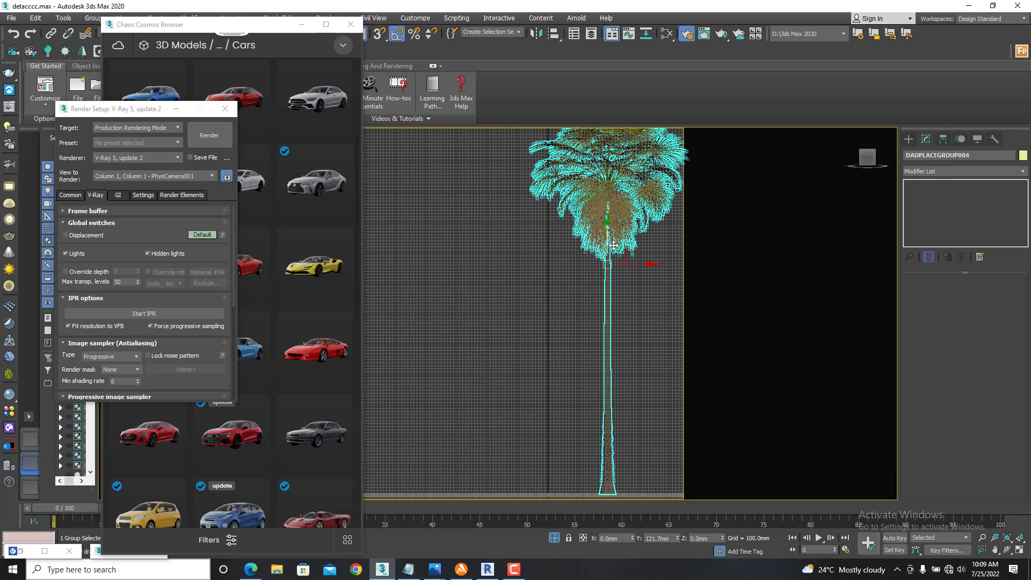
{"action": "scroll", "coordinate": [591, 276], "scroll_direction": "down", "scroll_amount": 2}
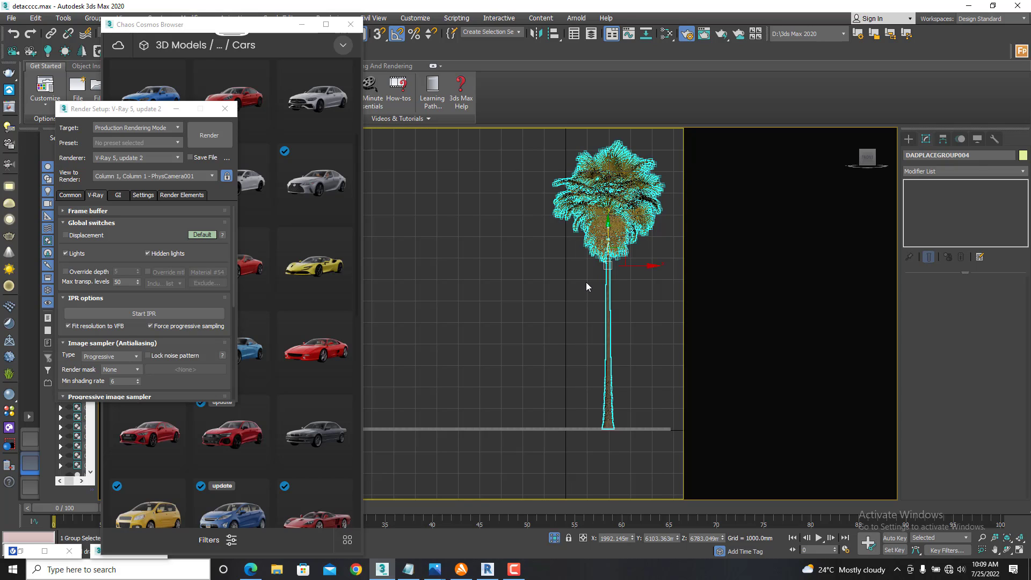
- Return to the camera view, end the isolation to show the whole scene, and deselect the palm
{"action": "key", "text": "c"}
{"action": "double_click", "coordinate": [488, 205]}
{"action": "right_click", "coordinate": [497, 271]}
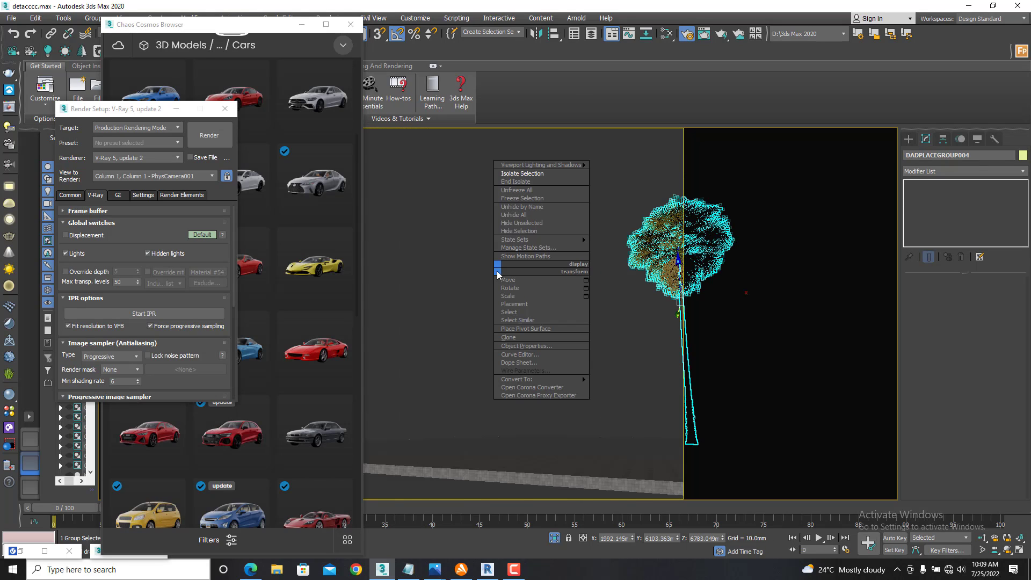
{"action": "left_click", "coordinate": [529, 182]}
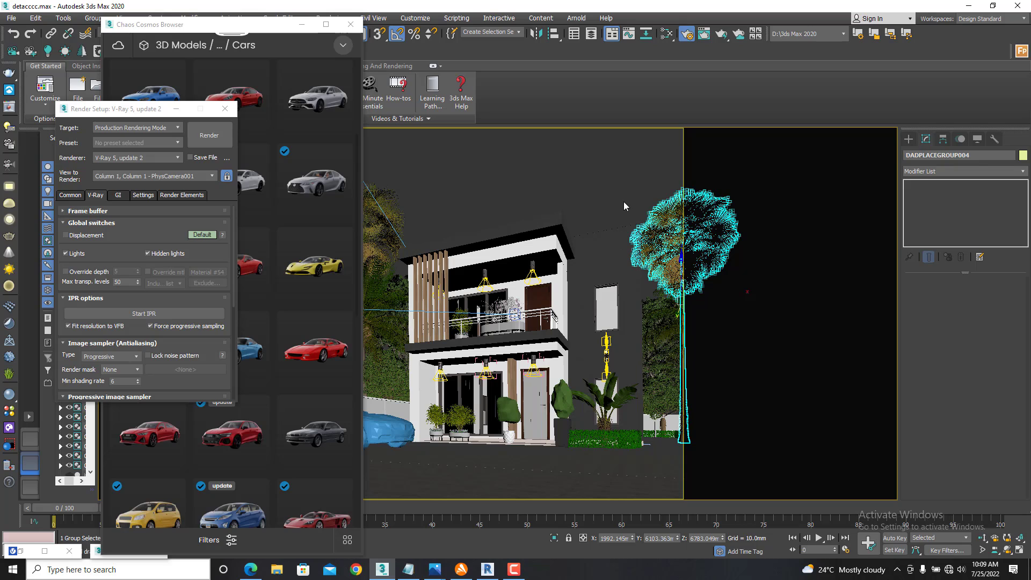
{"action": "left_click", "coordinate": [624, 202]}
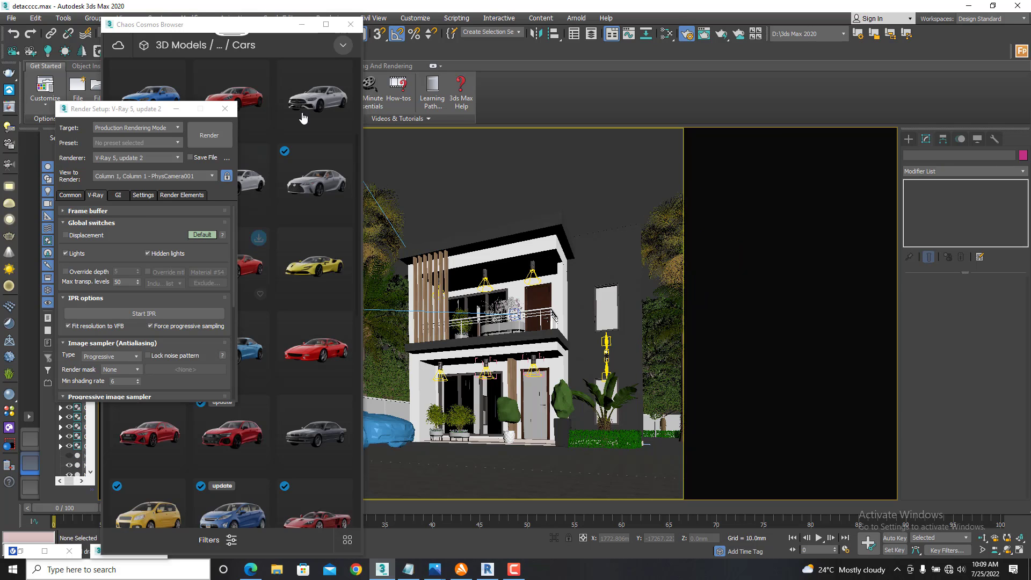
- Close the Chaos Cosmos Browser and truck the camera slightly sideways to reframe the house
{"action": "left_click", "coordinate": [351, 24]}
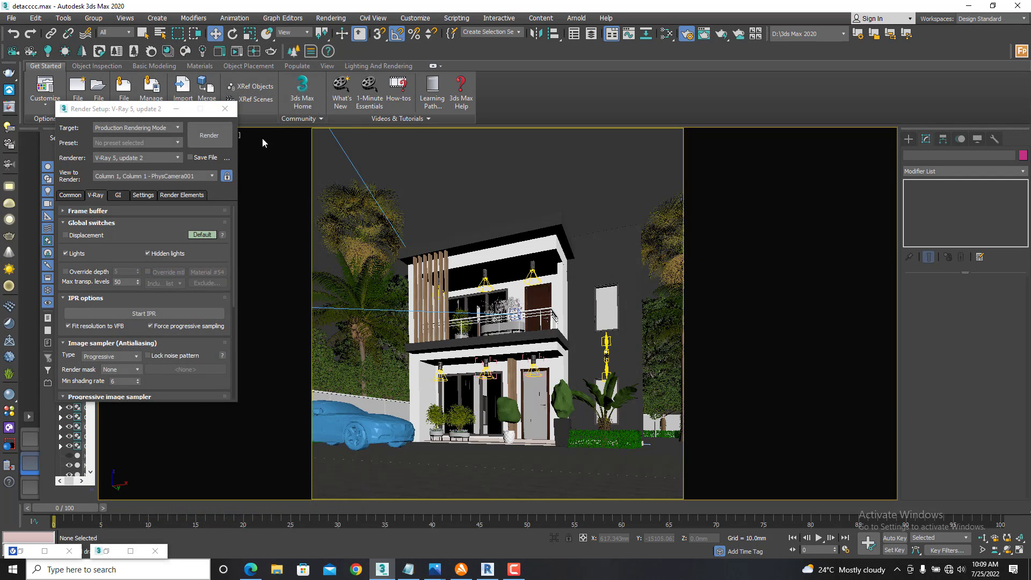
{"action": "left_click", "coordinate": [993, 549]}
{"action": "left_click_drag", "start_coordinate": [639, 463], "coordinate": [619, 461]}
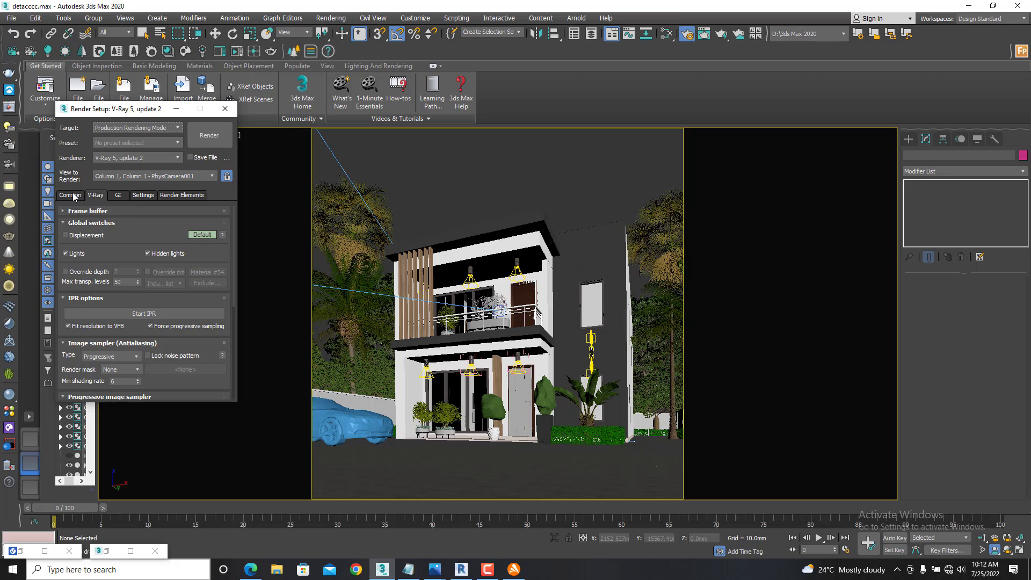
- Check the render output size, and set the image sampler type to Bucket with a noise threshold of 0.003
{"action": "left_click", "coordinate": [76, 196]}
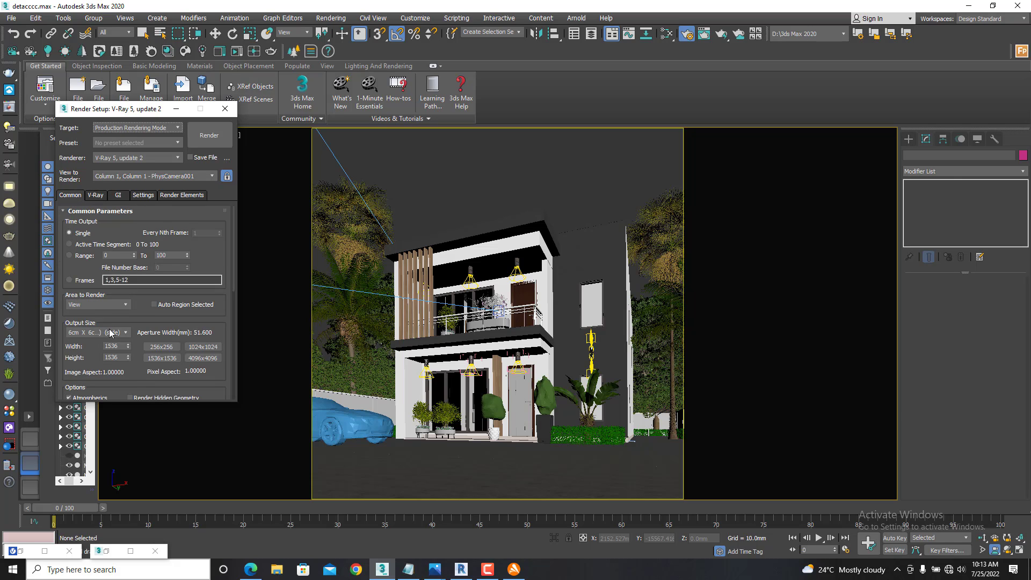
{"action": "left_click_drag", "start_coordinate": [94, 353], "coordinate": [93, 285]}
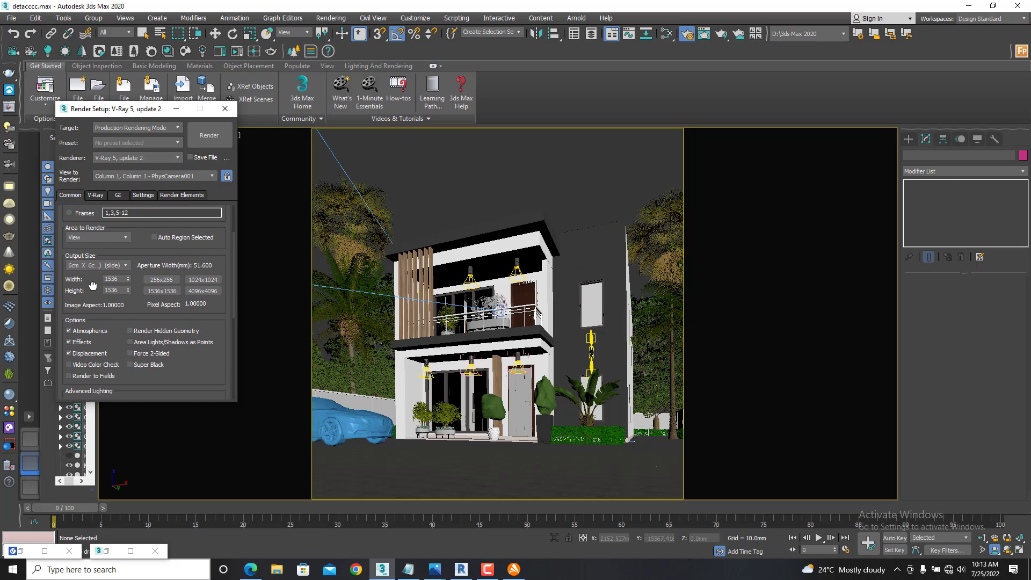
{"action": "scroll", "coordinate": [92, 286], "scroll_direction": "up", "scroll_amount": 3}
{"action": "left_click", "coordinate": [100, 195]}
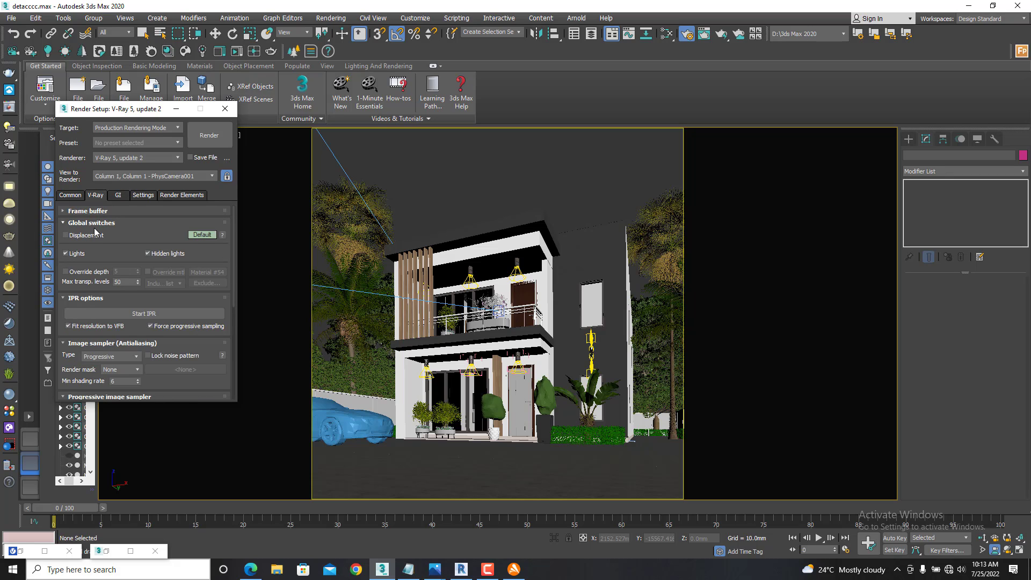
{"action": "scroll", "coordinate": [110, 301], "scroll_direction": "down", "scroll_amount": 3}
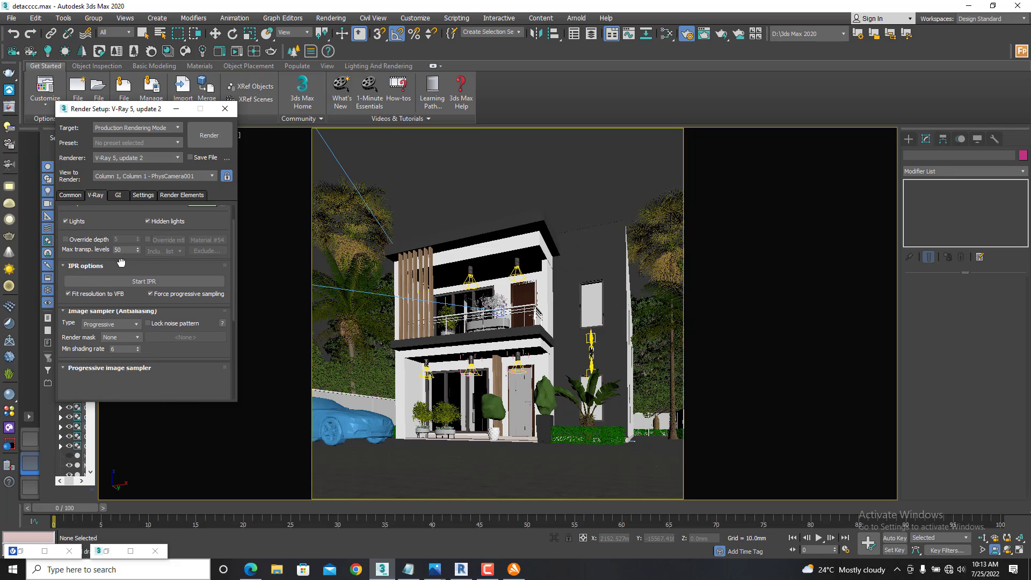
{"action": "left_click", "coordinate": [135, 295]}
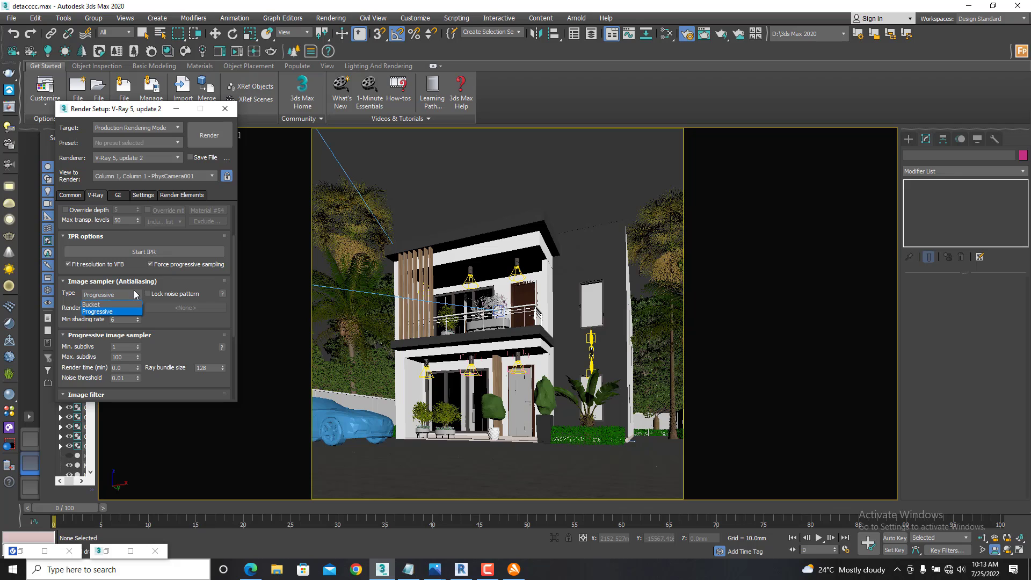
{"action": "left_click", "coordinate": [93, 305]}
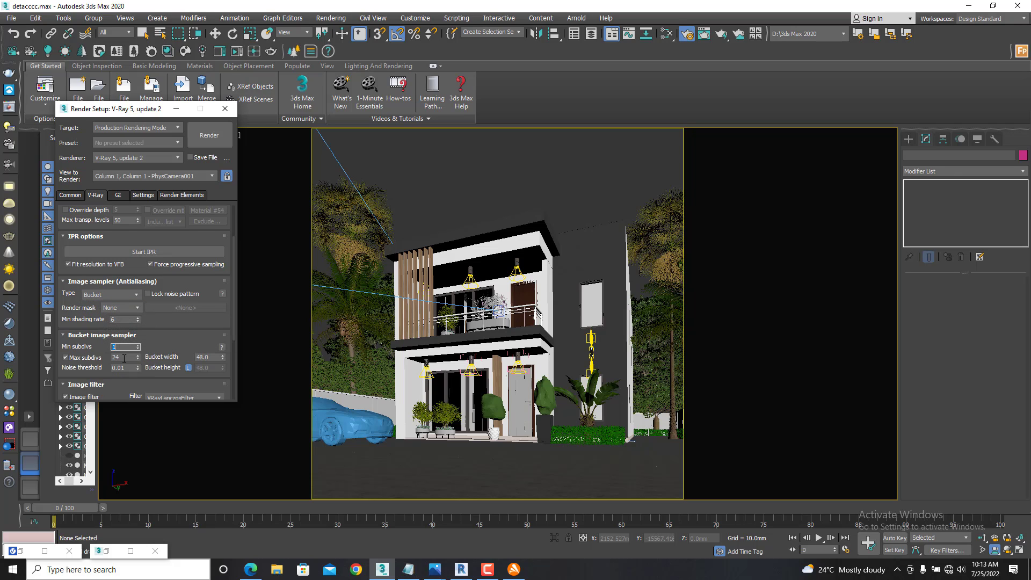
{"action": "left_click_drag", "start_coordinate": [125, 368], "coordinate": [92, 373]}
- Set the color mapping type to Exponential and keep VRayLanczosFilter as the image filter
{"action": "left_click_drag", "start_coordinate": [158, 342], "coordinate": [168, 222]}
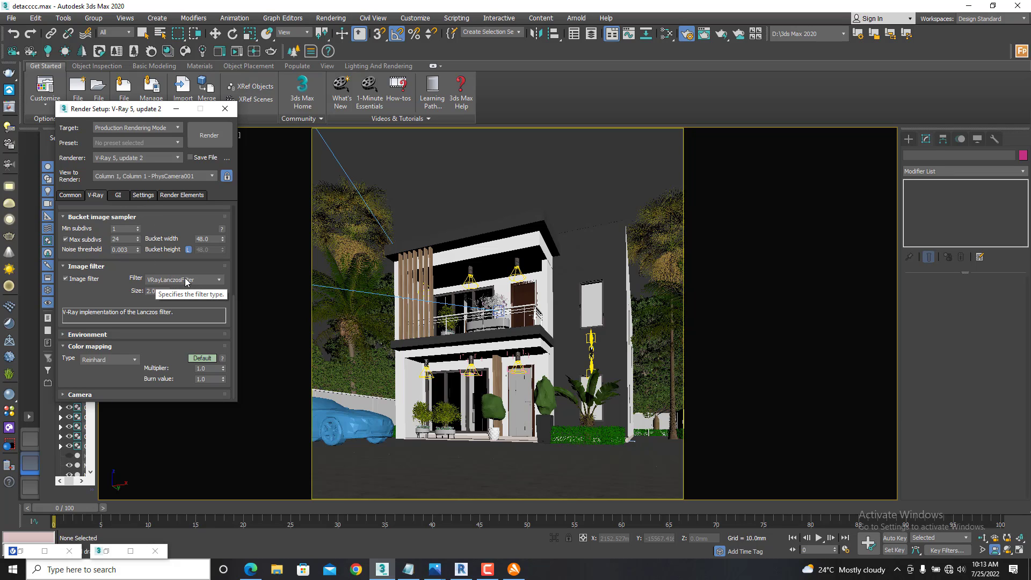
{"action": "left_click", "coordinate": [106, 360]}
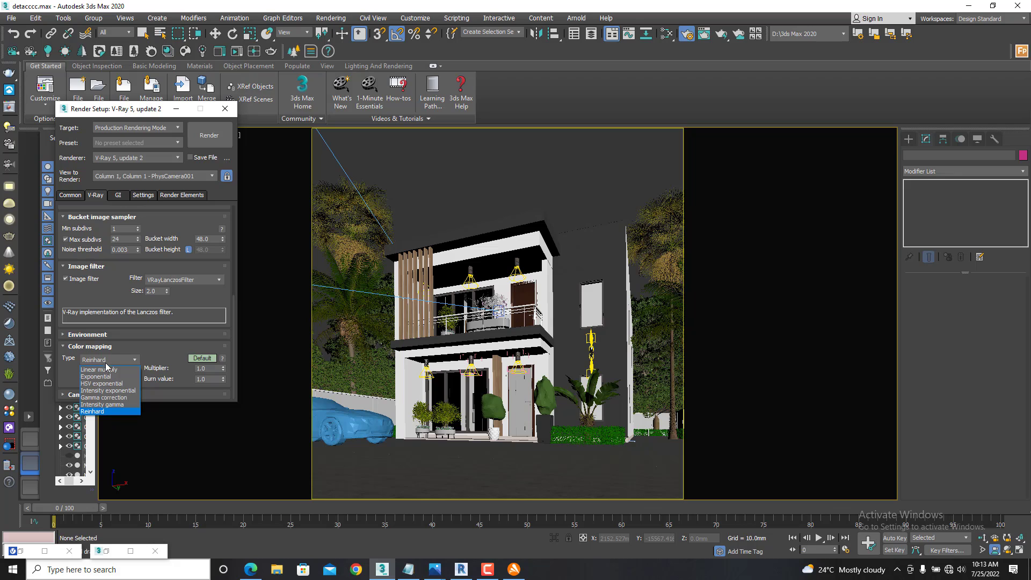
{"action": "left_click", "coordinate": [95, 376]}
{"action": "left_click", "coordinate": [199, 278]}
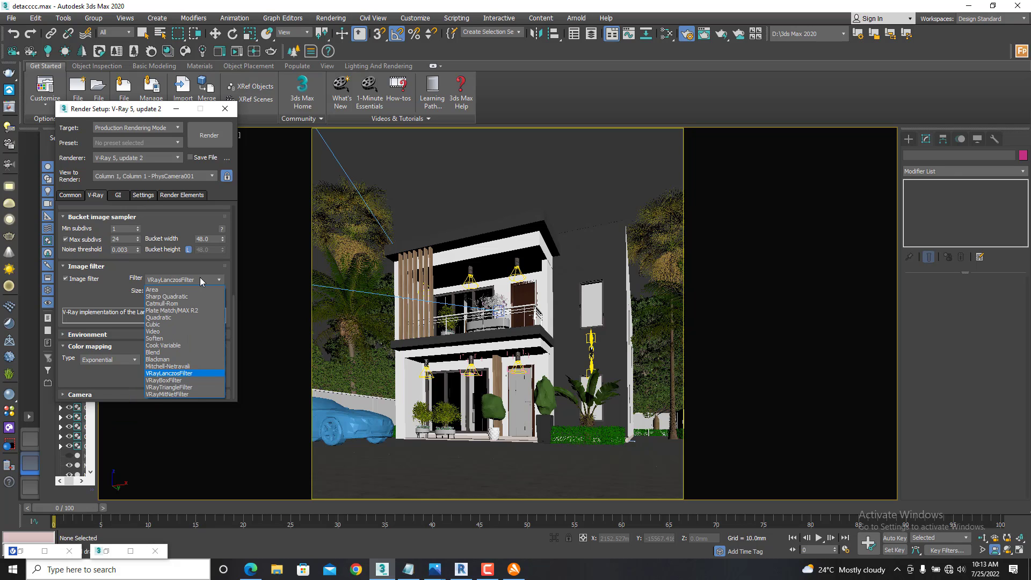
{"action": "left_click", "coordinate": [112, 293]}
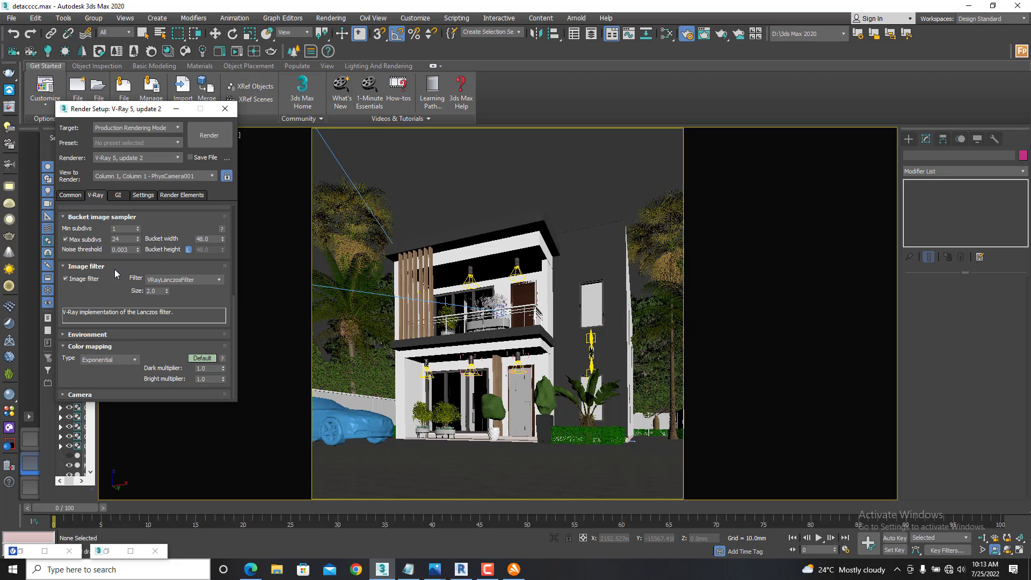
- Review the global illumination engines and the bucket image sampler settings
{"action": "left_click_drag", "start_coordinate": [109, 297], "coordinate": [105, 373]}
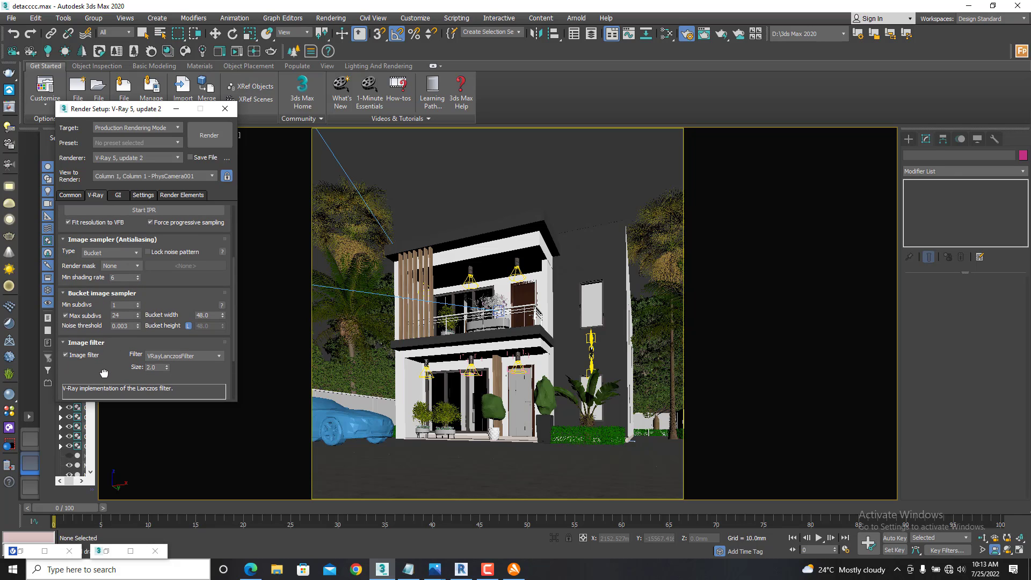
{"action": "left_click", "coordinate": [119, 195]}
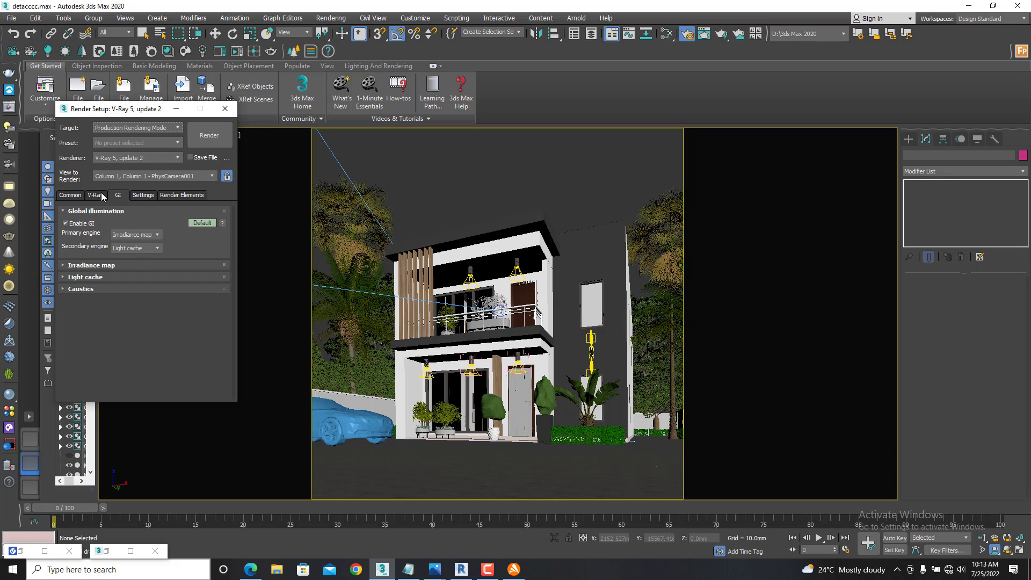
{"action": "left_click", "coordinate": [95, 195]}
{"action": "mouse_move", "coordinate": [110, 349]}
{"action": "left_mouse_down"}
{"action": "mouse_move", "coordinate": [117, 236]}
{"action": "mouse_move", "coordinate": [109, 361]}
{"action": "left_mouse_up"}
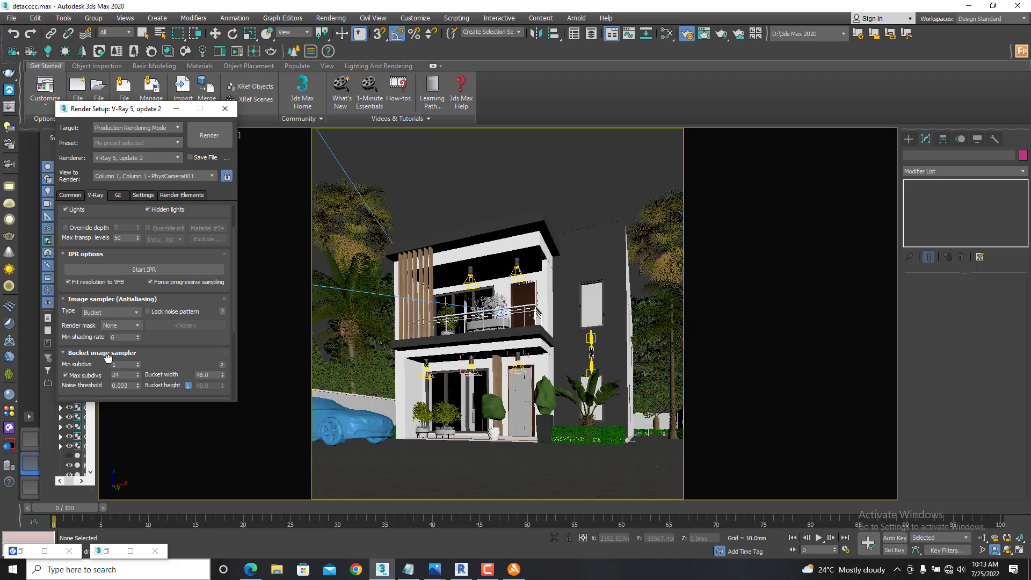
- Set the irradiance map's current preset to Medium and its subdivs to 75
{"action": "left_click", "coordinate": [118, 195]}
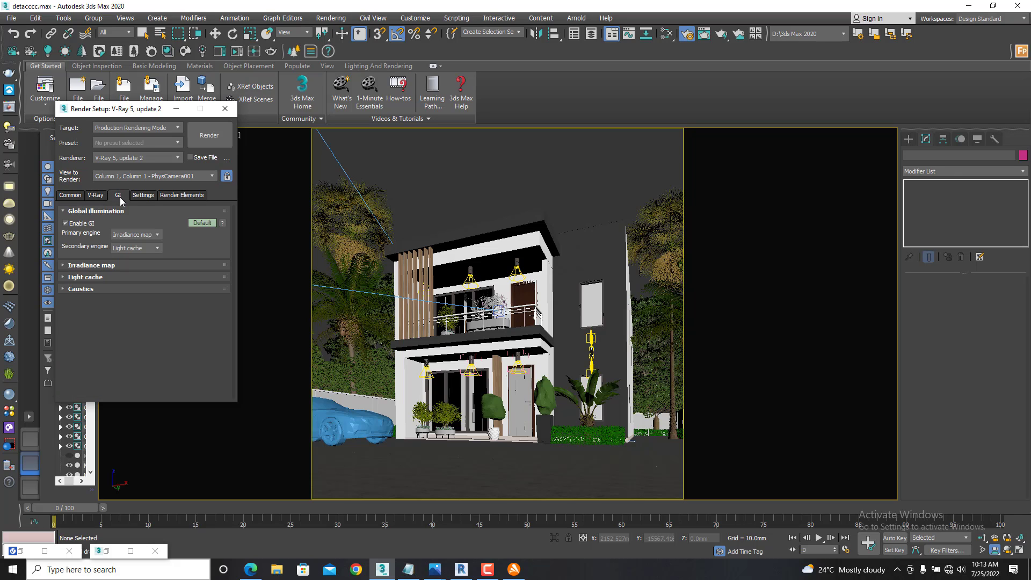
{"action": "left_click", "coordinate": [120, 264]}
{"action": "left_click", "coordinate": [140, 277]}
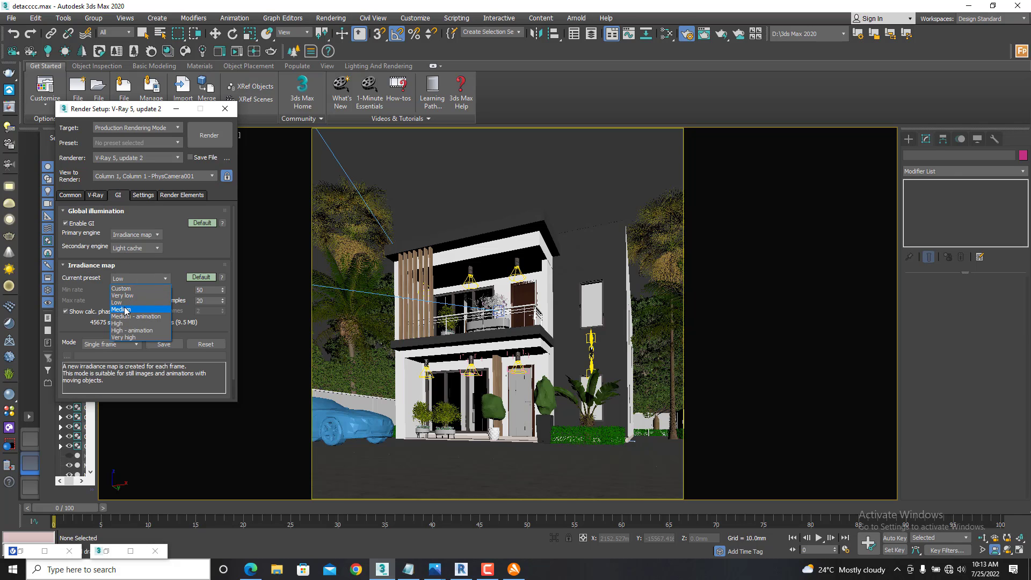
{"action": "left_click", "coordinate": [128, 311]}
{"action": "double_click", "coordinate": [205, 291]}
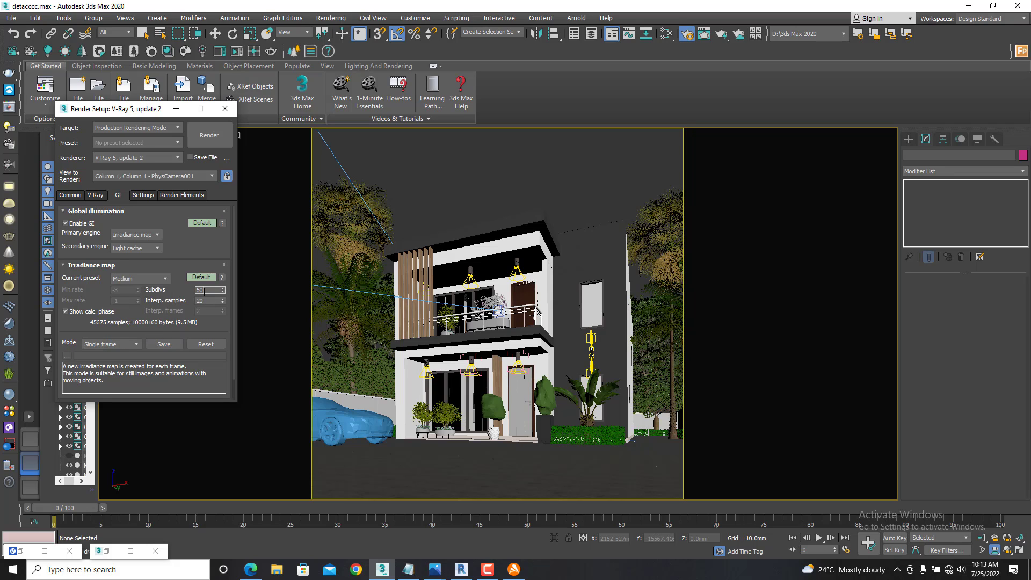
{"action": "type", "text": "75"}
- Expand the light cache settings and set the light cache subdivs to 1800
{"action": "scroll", "coordinate": [215, 333], "scroll_direction": "down", "scroll_amount": 2}
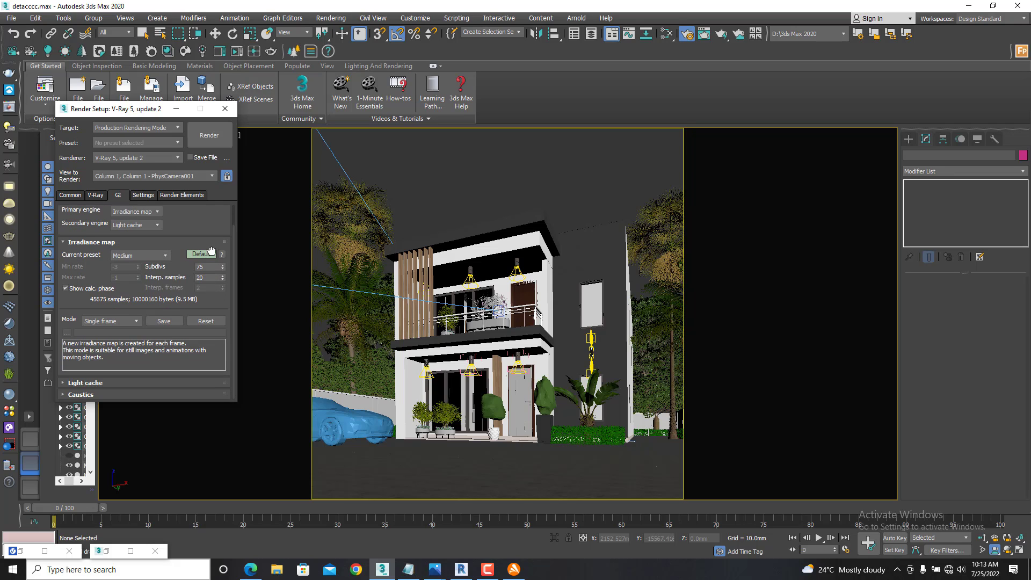
{"action": "left_click", "coordinate": [122, 385]}
{"action": "double_click", "coordinate": [119, 305]}
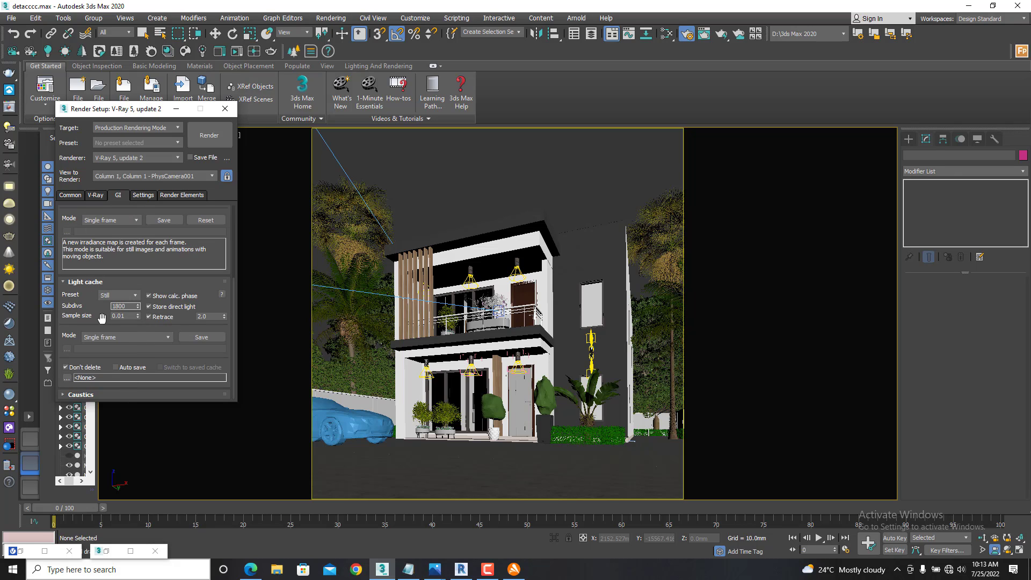
- Switch the global illumination settings to Advanced mode, set saturation to 0.23 and enable ambient occlusion
{"action": "scroll", "coordinate": [152, 250], "scroll_direction": "up", "scroll_amount": 5}
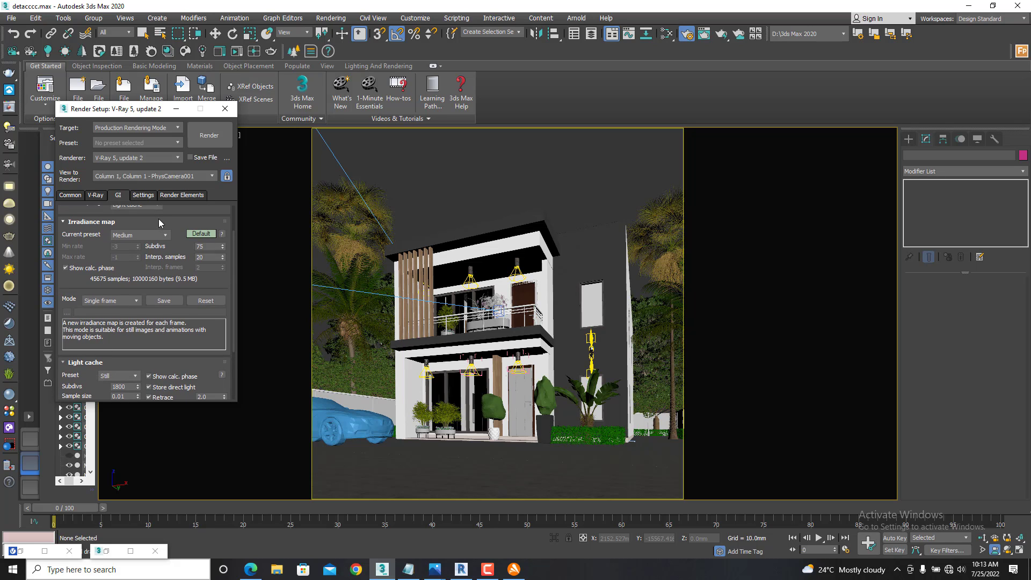
{"action": "scroll", "coordinate": [159, 219], "scroll_direction": "up", "scroll_amount": 3}
{"action": "scroll", "coordinate": [129, 353], "scroll_direction": "down", "scroll_amount": 7}
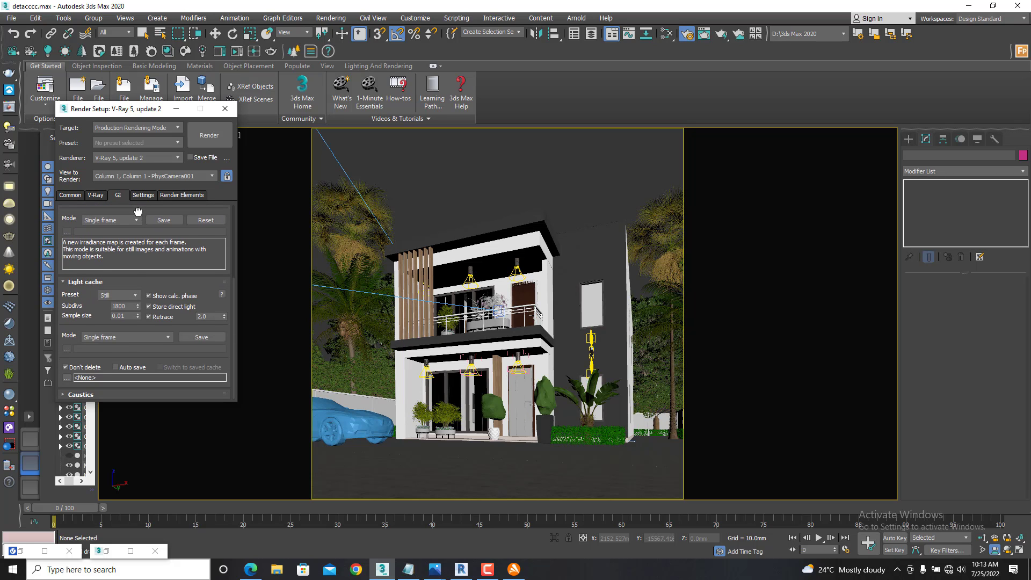
{"action": "scroll", "coordinate": [108, 284], "scroll_direction": "up", "scroll_amount": 7}
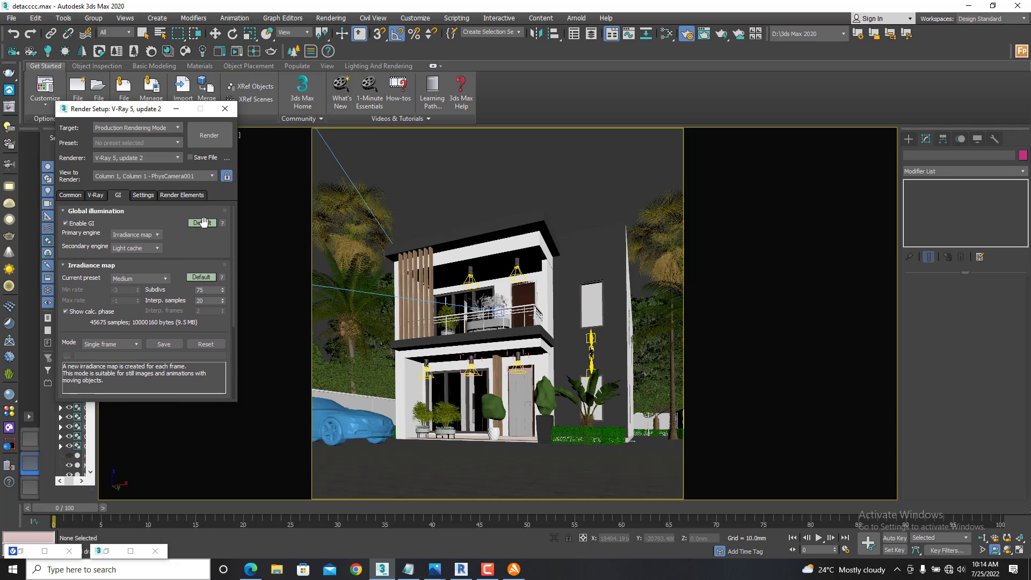
{"action": "left_click", "coordinate": [202, 223]}
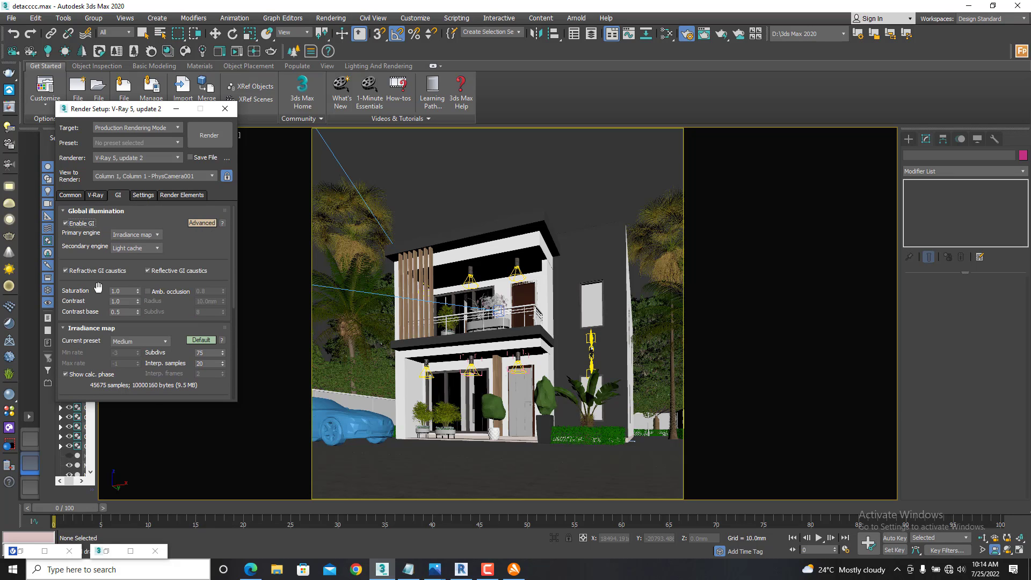
{"action": "double_click", "coordinate": [128, 293]}
{"action": "left_click", "coordinate": [149, 291]}
- Switch the irradiance map settings to Advanced mode and enable detail enhancement
{"action": "scroll", "coordinate": [185, 244], "scroll_direction": "down", "scroll_amount": 4}
{"action": "mouse_move", "coordinate": [185, 244]}
{"action": "left_mouse_down"}
{"action": "mouse_move", "coordinate": [216, 176]}
{"action": "mouse_move", "coordinate": [183, 243]}
{"action": "left_mouse_up"}
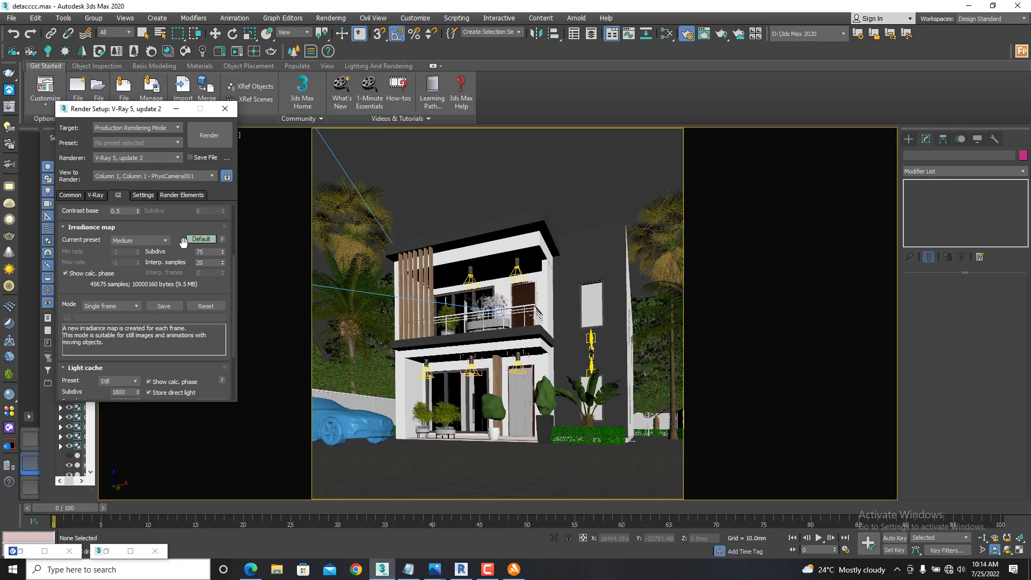
{"action": "left_click", "coordinate": [201, 239]}
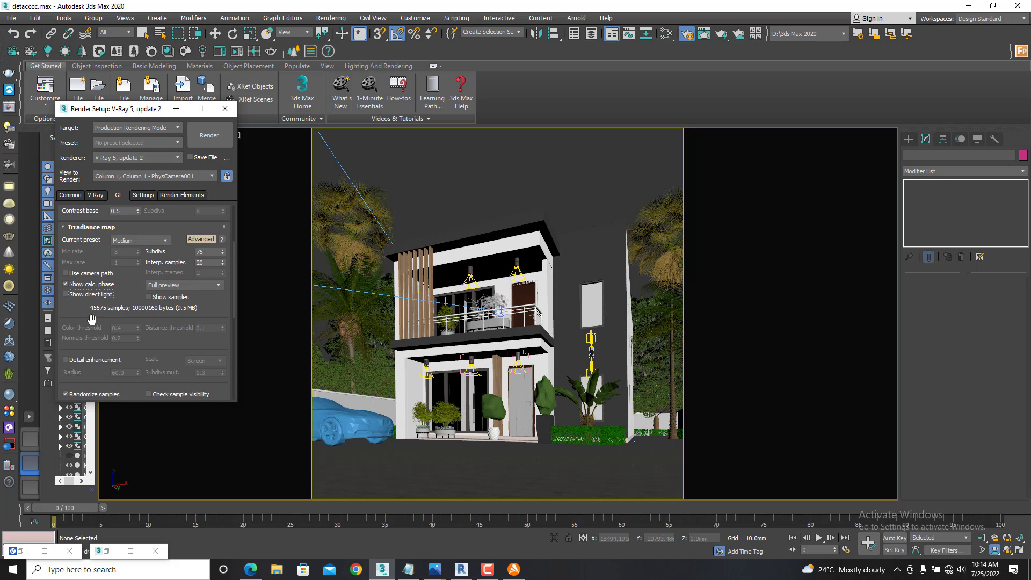
{"action": "left_click", "coordinate": [76, 361]}
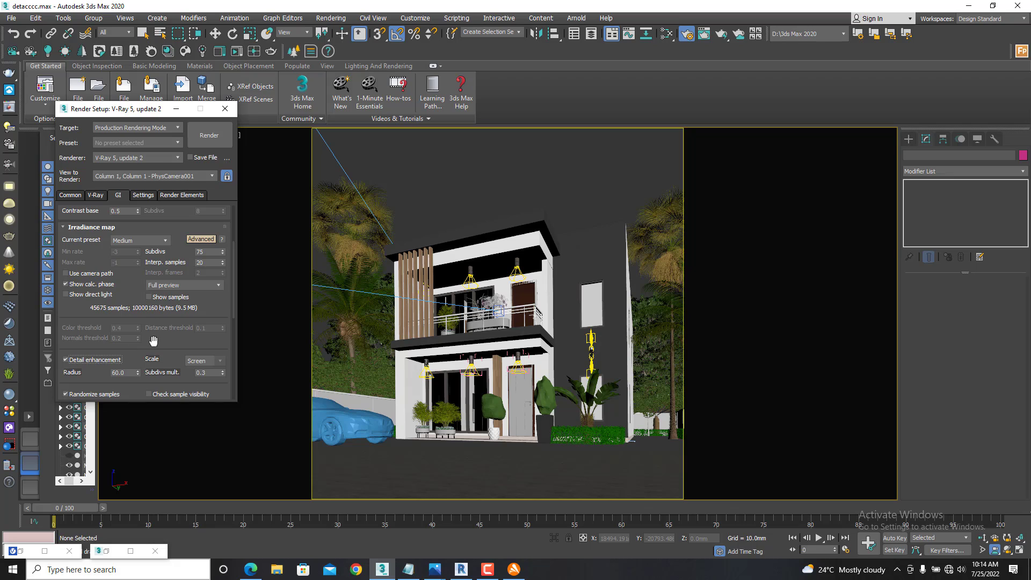
{"action": "scroll", "coordinate": [153, 341], "scroll_direction": "down", "scroll_amount": 8}
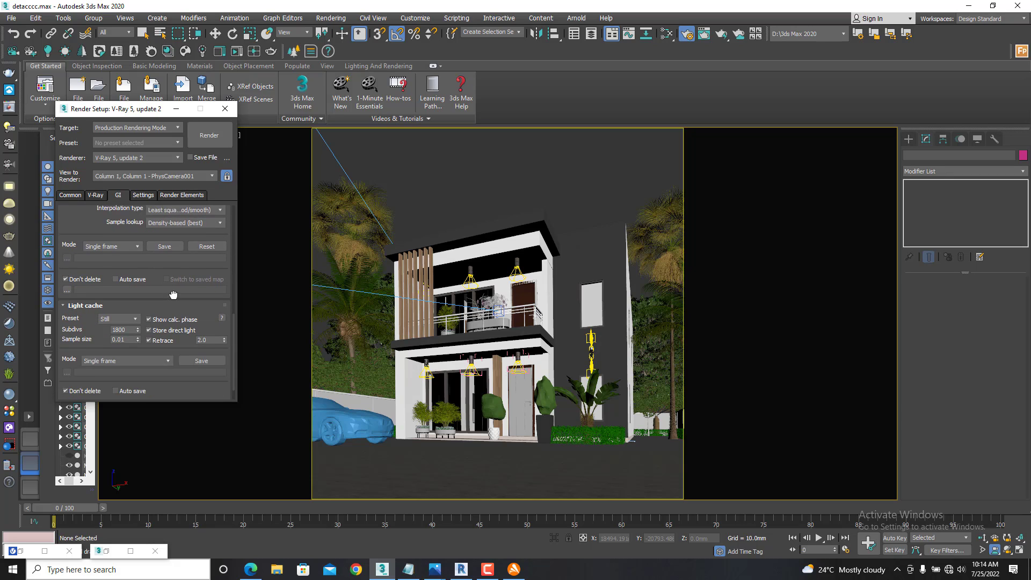
{"action": "scroll", "coordinate": [173, 295], "scroll_direction": "down", "scroll_amount": 1}
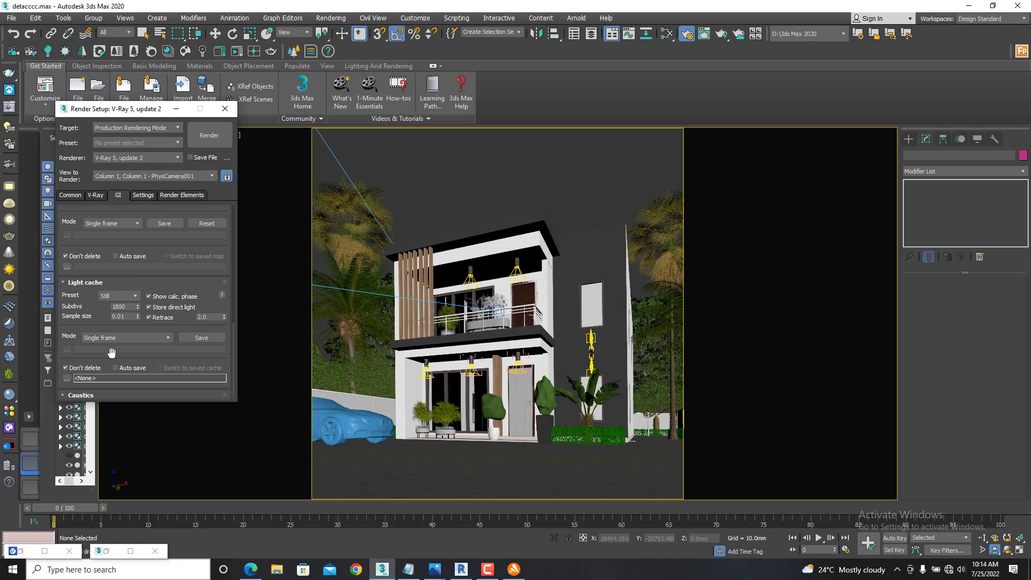
{"action": "scroll", "coordinate": [161, 301], "scroll_direction": "up", "scroll_amount": 9}
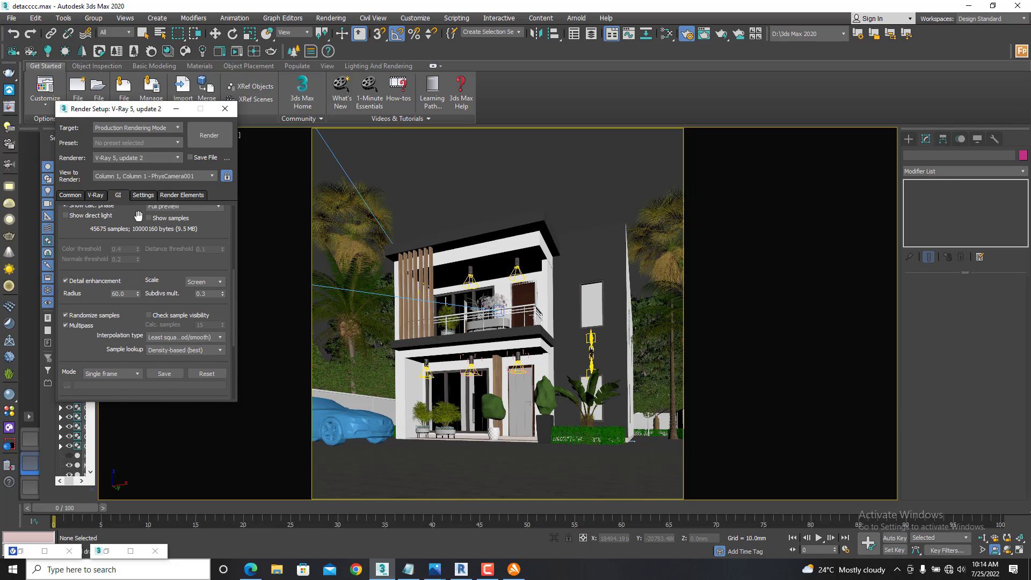
{"action": "scroll", "coordinate": [135, 352], "scroll_direction": "up", "scroll_amount": 4}
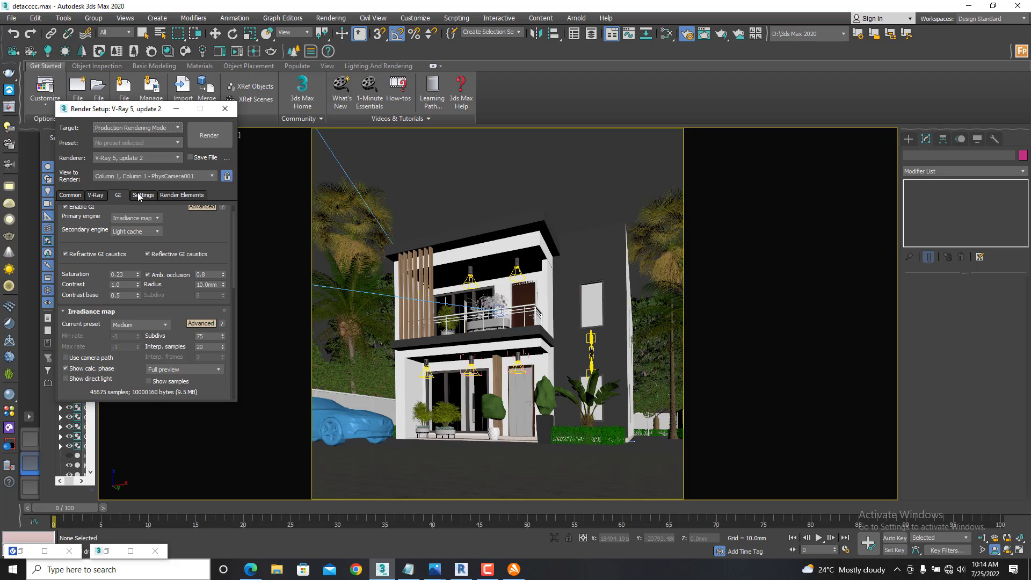
- Add a VRayReflection pass to the render elements
{"action": "left_click", "coordinate": [142, 195]}
{"action": "left_click", "coordinate": [171, 195]}
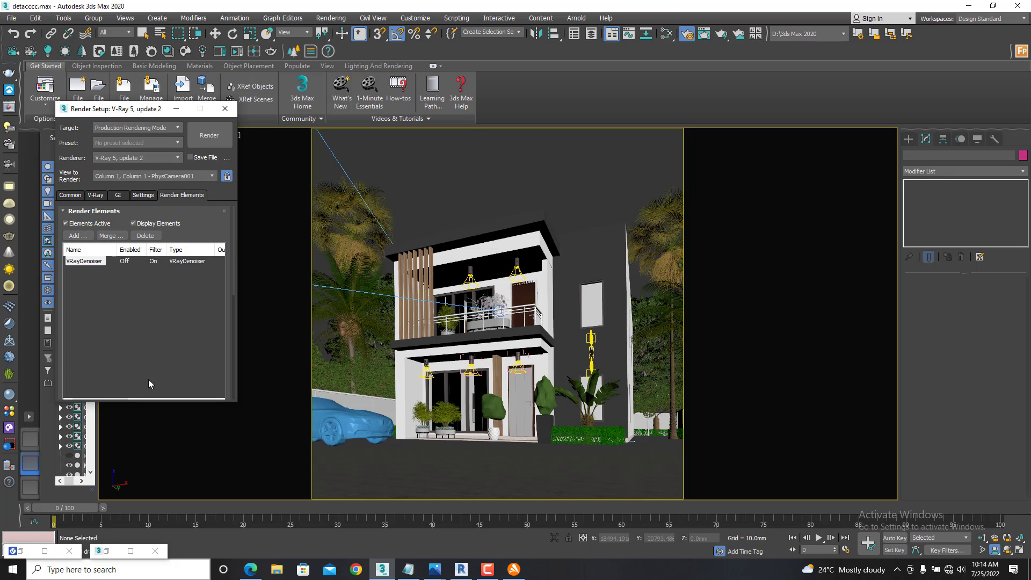
{"action": "left_click", "coordinate": [75, 235]}
{"action": "scroll", "coordinate": [121, 294], "scroll_direction": "down", "scroll_amount": 3}
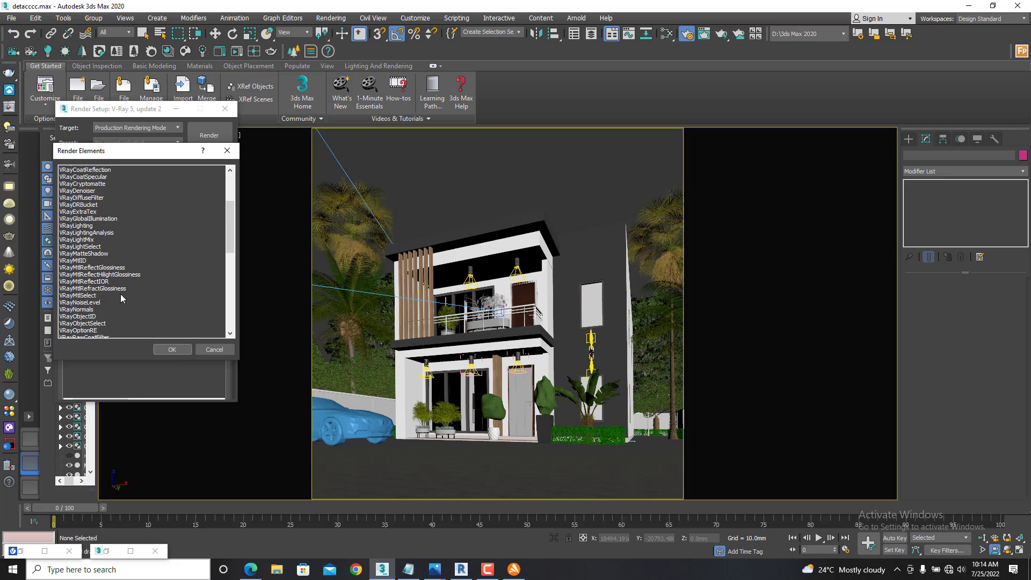
{"action": "scroll", "coordinate": [99, 321], "scroll_direction": "down", "scroll_amount": 3}
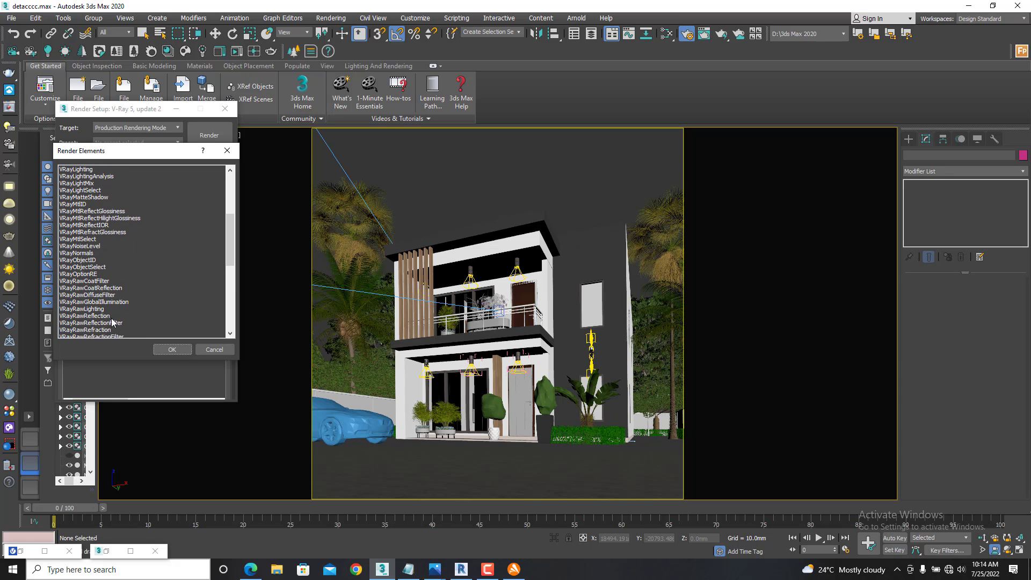
{"action": "scroll", "coordinate": [113, 322], "scroll_direction": "down", "scroll_amount": 1}
{"action": "scroll", "coordinate": [112, 322], "scroll_direction": "down", "scroll_amount": 1}
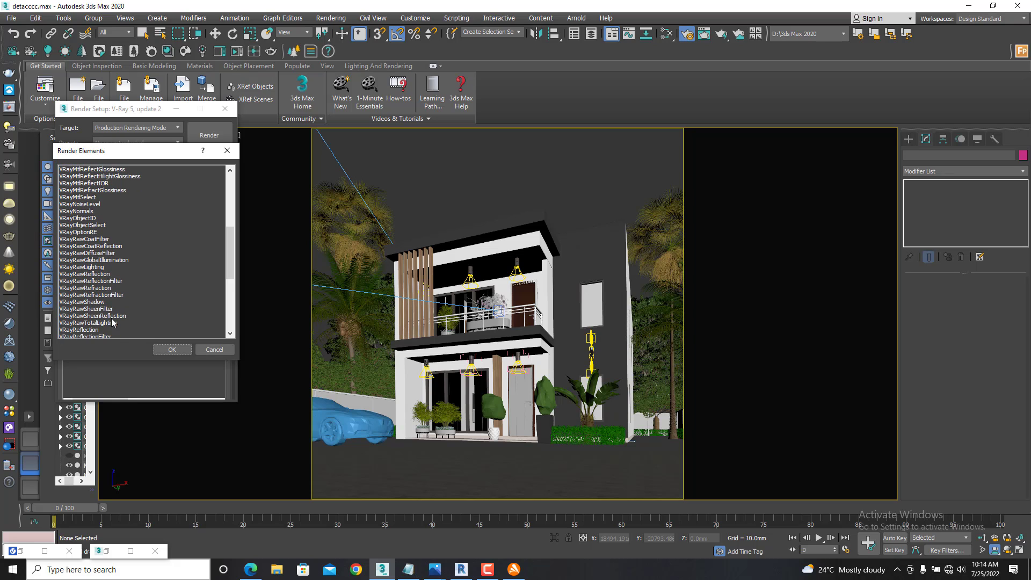
{"action": "scroll", "coordinate": [113, 323], "scroll_direction": "down", "scroll_amount": 2}
{"action": "left_click", "coordinate": [85, 288]}
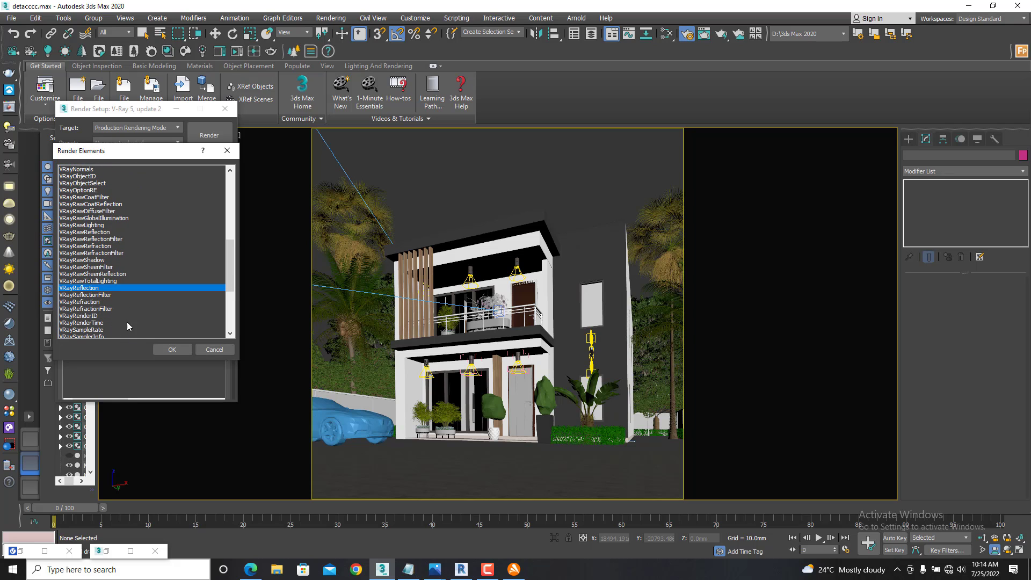
{"action": "left_click", "coordinate": [163, 350]}
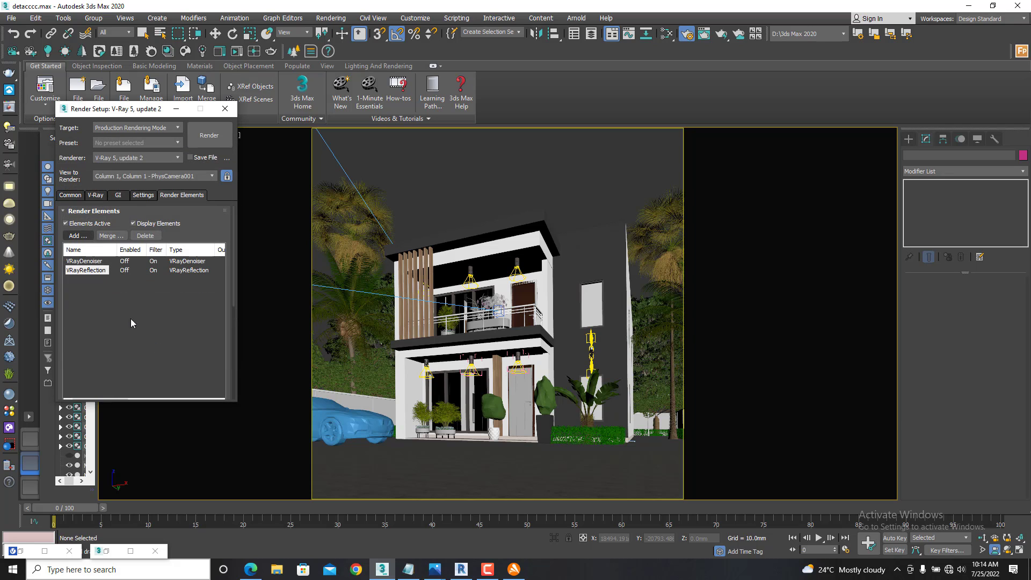
- Add a VRayRefraction pass to the render elements
{"action": "left_click", "coordinate": [77, 236]}
{"action": "scroll", "coordinate": [95, 322], "scroll_direction": "down", "scroll_amount": 9}
{"action": "scroll", "coordinate": [95, 322], "scroll_direction": "down", "scroll_amount": 3}
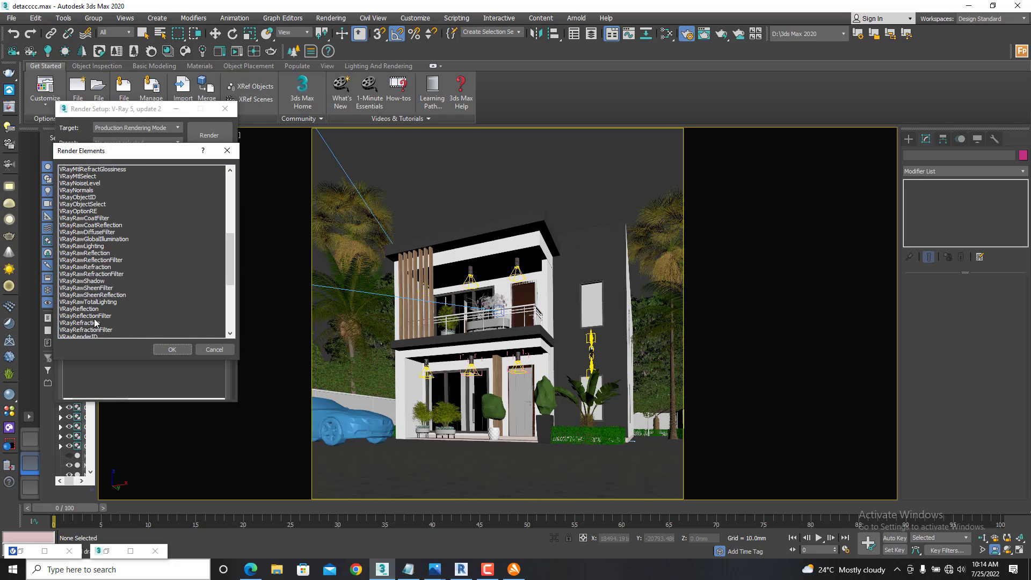
{"action": "left_click", "coordinate": [89, 302]}
{"action": "left_click", "coordinate": [174, 350]}
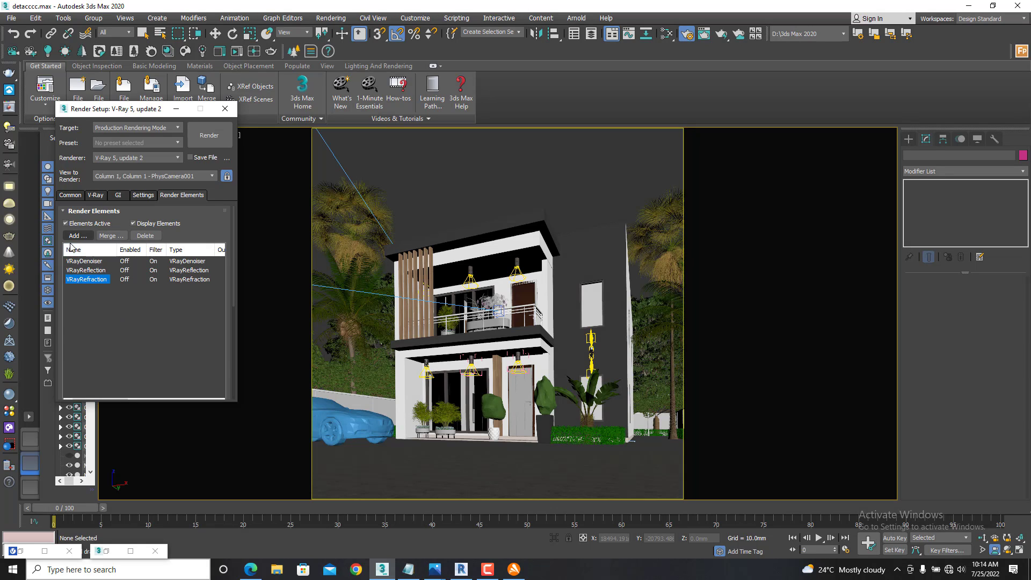
- Add a VRayShadows pass to the render elements
{"action": "left_click", "coordinate": [76, 236]}
{"action": "scroll", "coordinate": [104, 296], "scroll_direction": "down", "scroll_amount": 2}
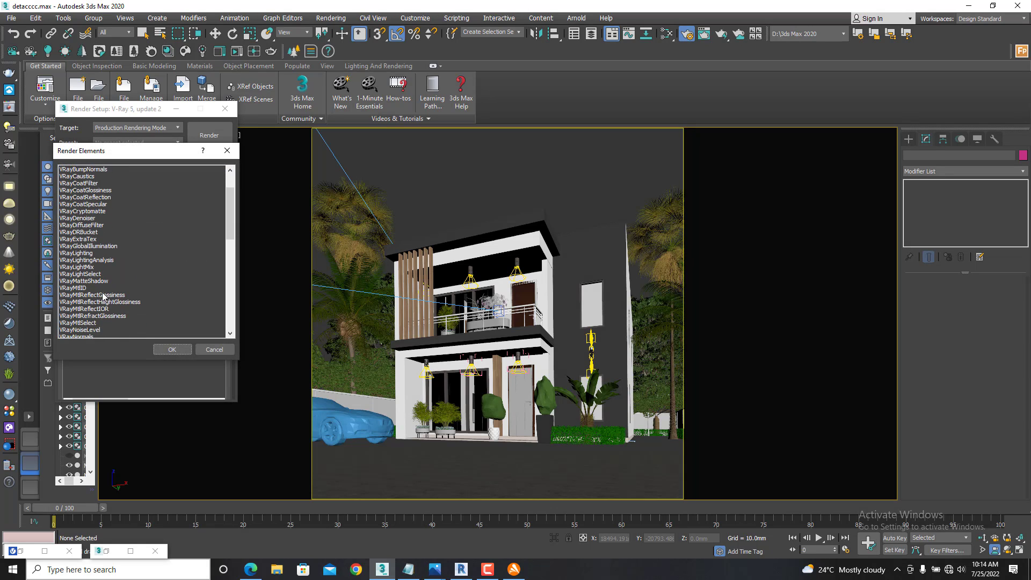
{"action": "scroll", "coordinate": [104, 296], "scroll_direction": "down", "scroll_amount": 6}
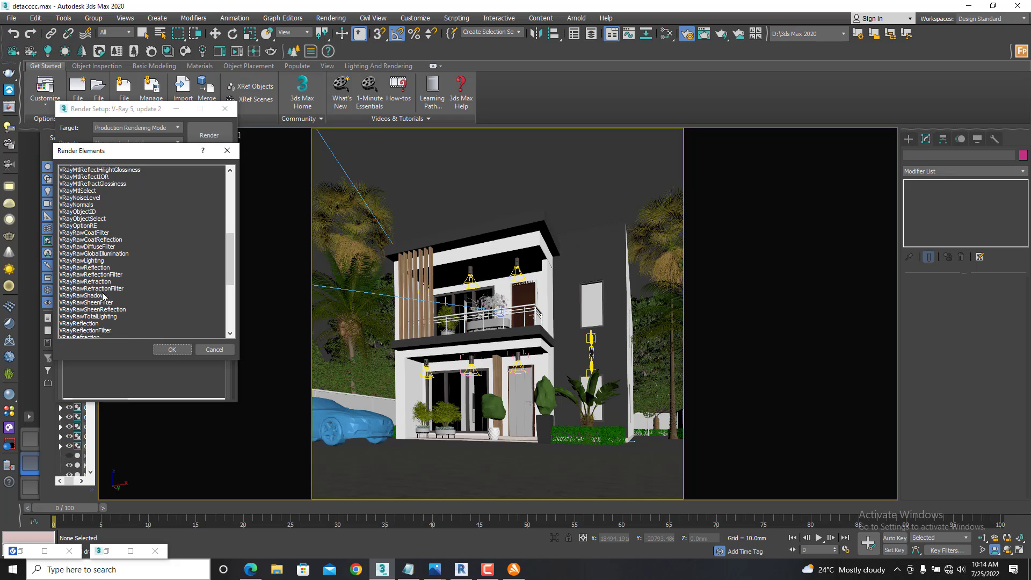
{"action": "scroll", "coordinate": [103, 296], "scroll_direction": "down", "scroll_amount": 3}
{"action": "scroll", "coordinate": [103, 296], "scroll_direction": "down", "scroll_amount": 1}
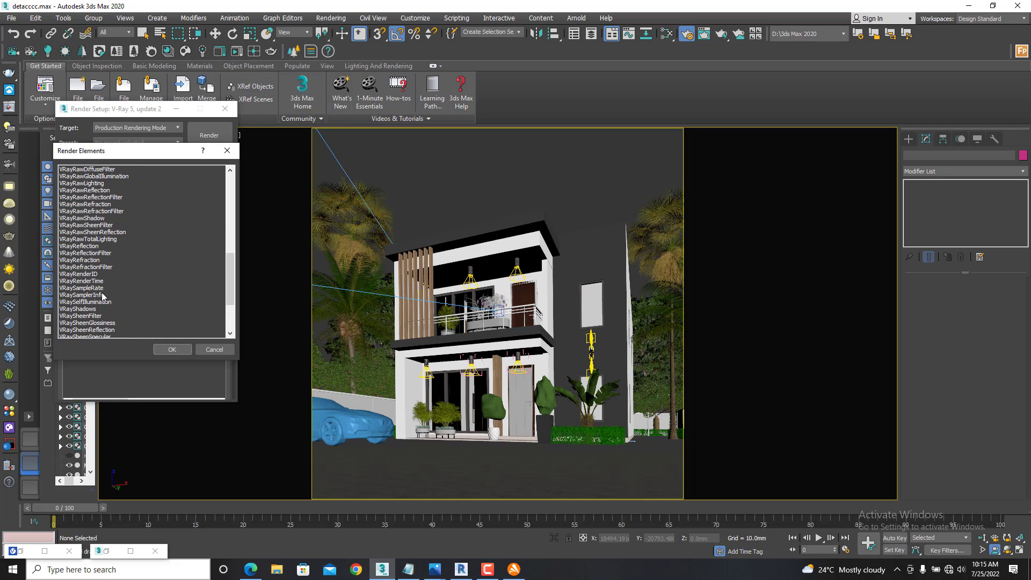
{"action": "left_click", "coordinate": [86, 310]}
{"action": "left_click", "coordinate": [172, 350]}
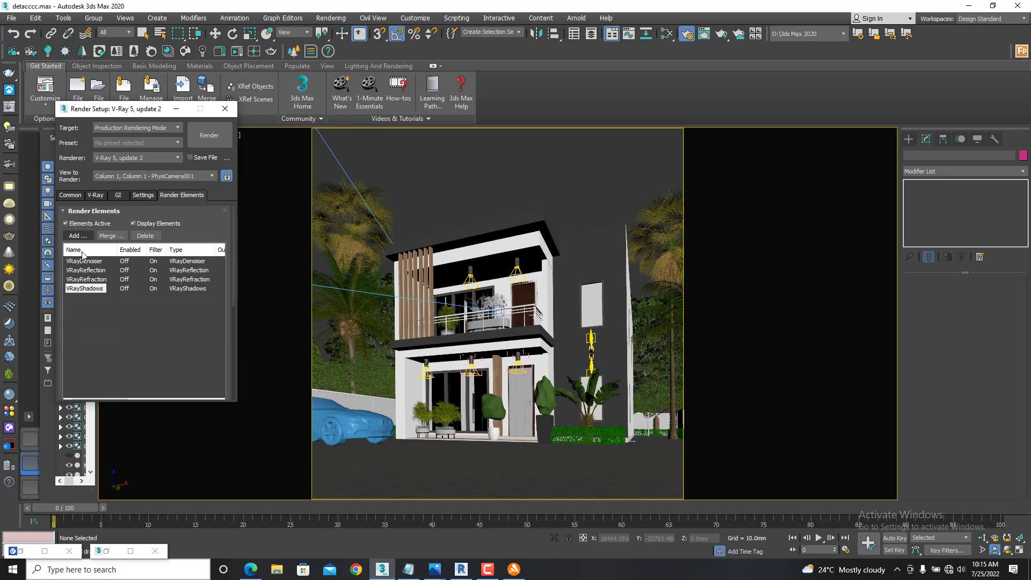
- Add a VRaySpecular pass to the render elements and clear the selection in the element list
{"action": "left_click", "coordinate": [75, 236]}
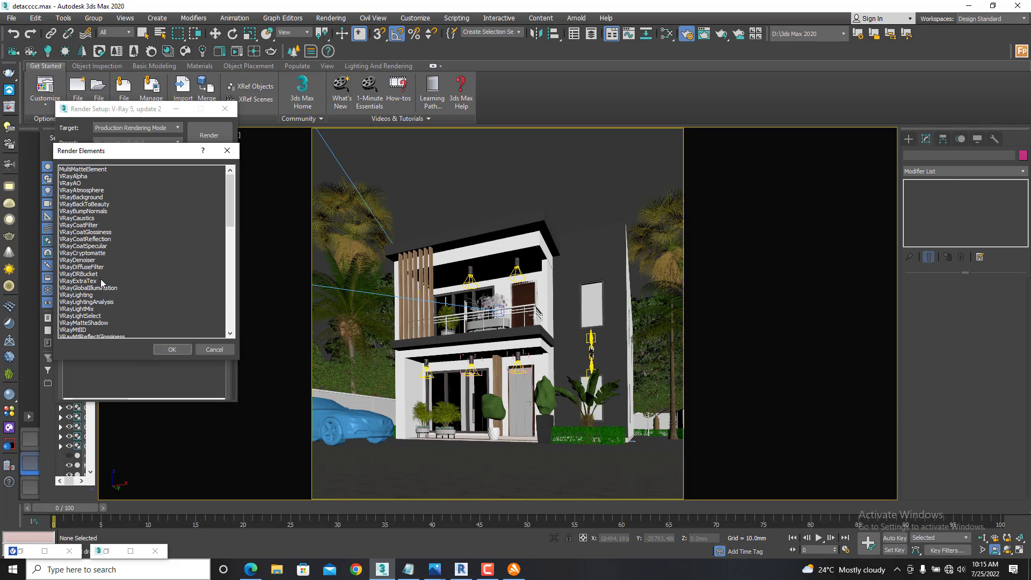
{"action": "scroll", "coordinate": [99, 299], "scroll_direction": "down", "scroll_amount": 1}
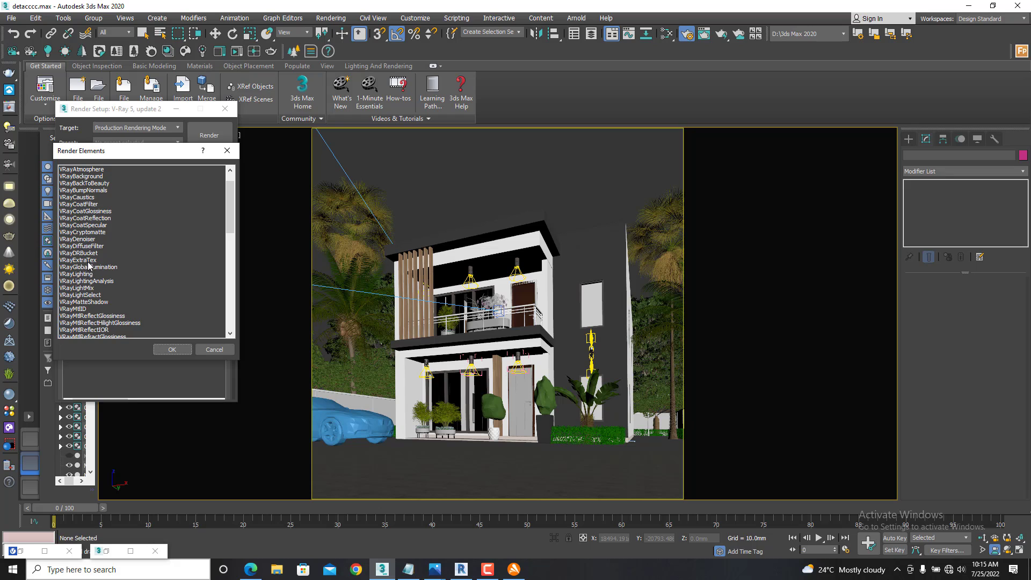
{"action": "scroll", "coordinate": [90, 309], "scroll_direction": "down", "scroll_amount": 13}
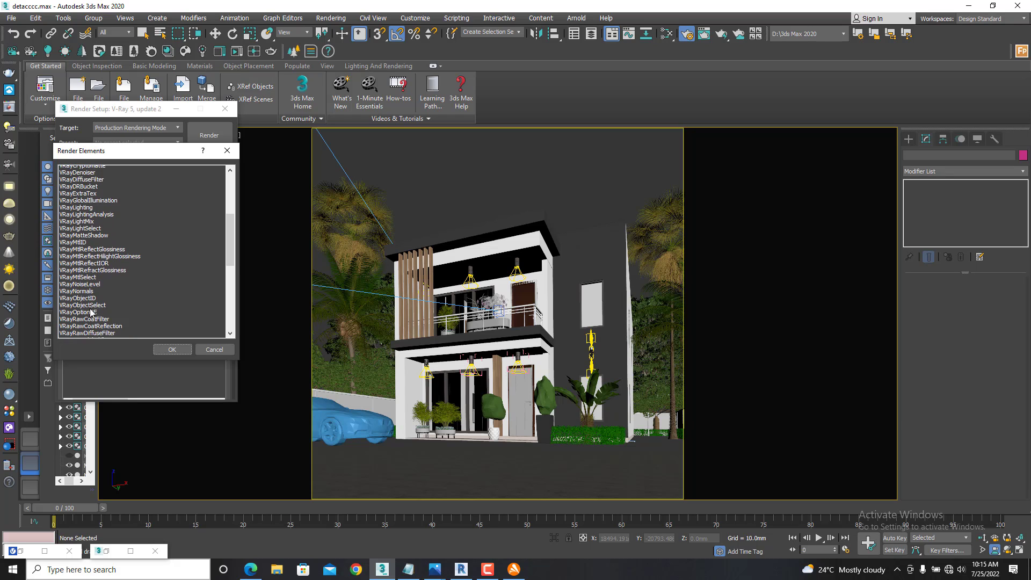
{"action": "scroll", "coordinate": [90, 312], "scroll_direction": "down", "scroll_amount": 3}
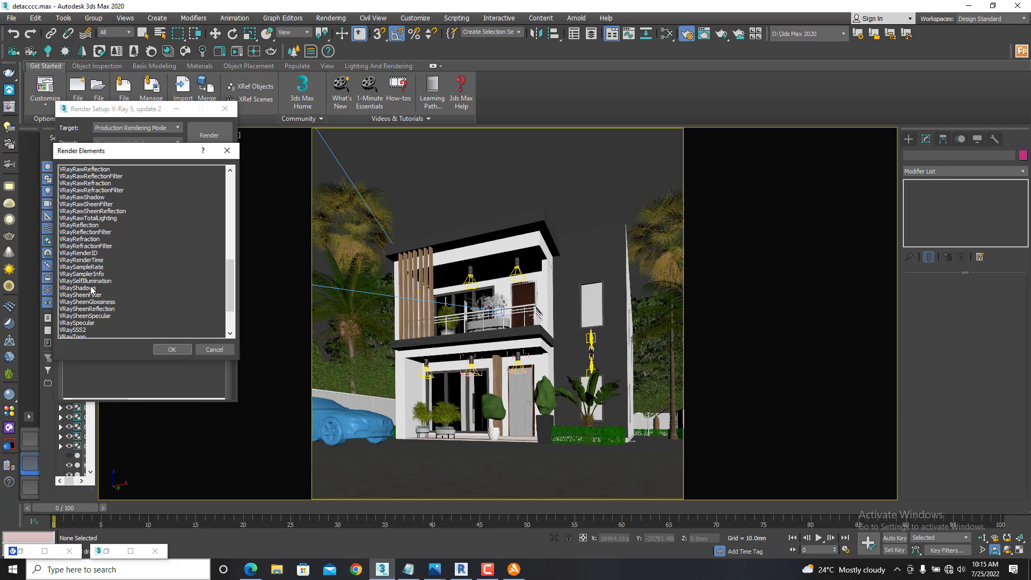
{"action": "scroll", "coordinate": [90, 316], "scroll_direction": "down", "scroll_amount": 1}
{"action": "left_click", "coordinate": [89, 301]}
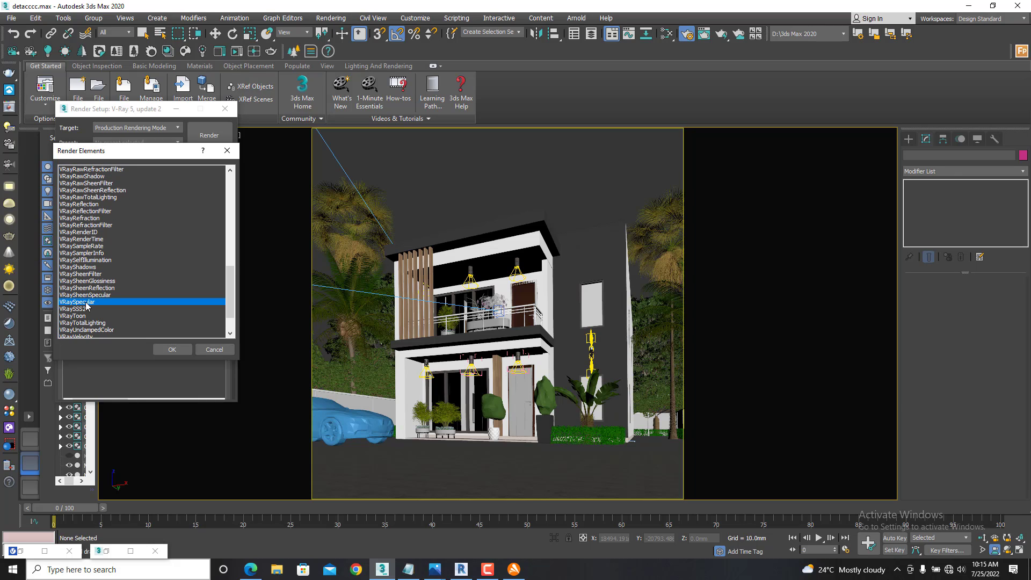
{"action": "left_click", "coordinate": [172, 349]}
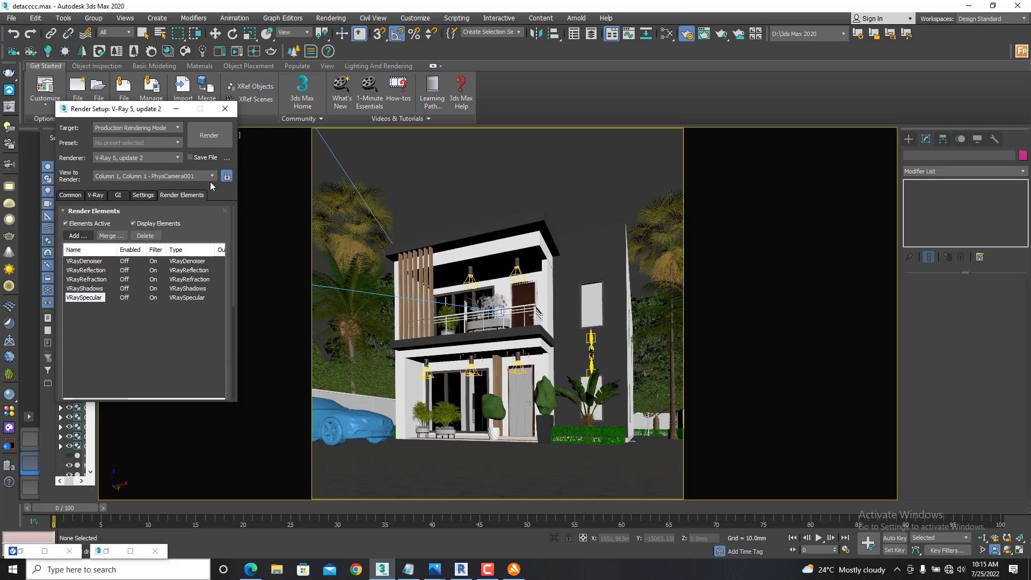
{"action": "left_click", "coordinate": [177, 325]}
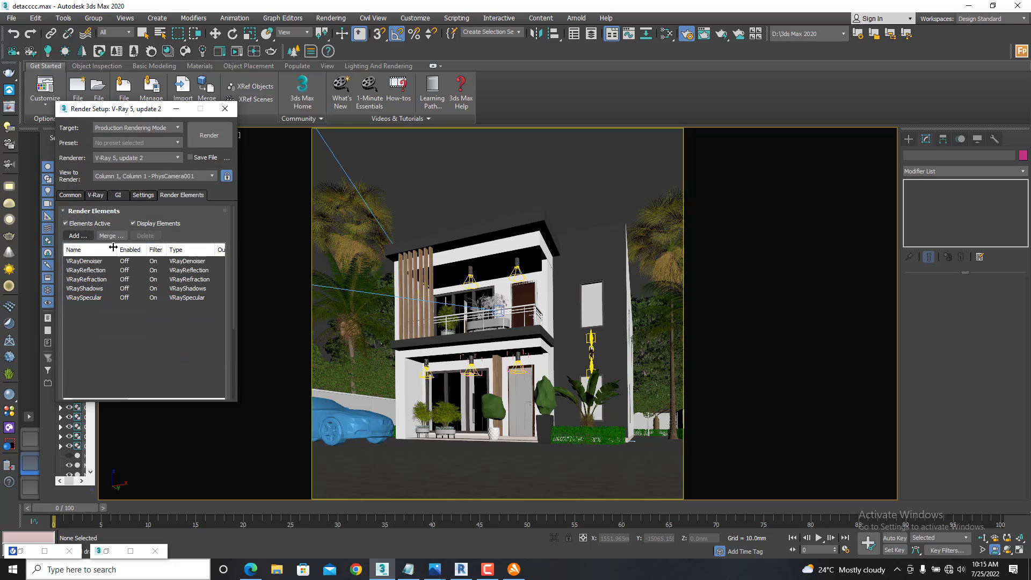
- Review the output size, image sampler, image filter, color mapping, GI, irradiance map and render element settings in the render setup
{"action": "left_click", "coordinate": [70, 195]}
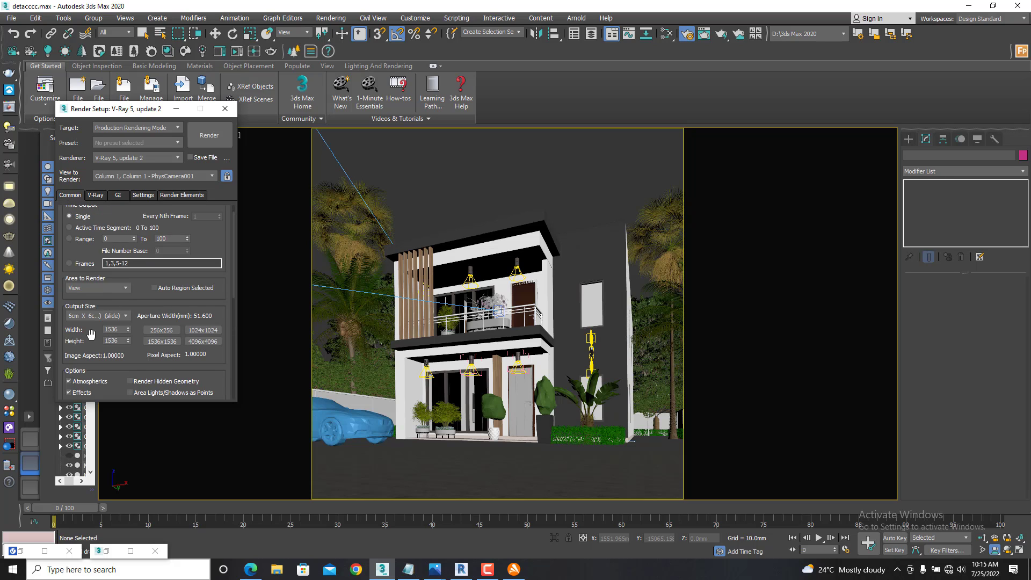
{"action": "scroll", "coordinate": [92, 334], "scroll_direction": "down", "scroll_amount": 3}
{"action": "scroll", "coordinate": [91, 334], "scroll_direction": "up", "scroll_amount": 3}
{"action": "left_click", "coordinate": [96, 195]}
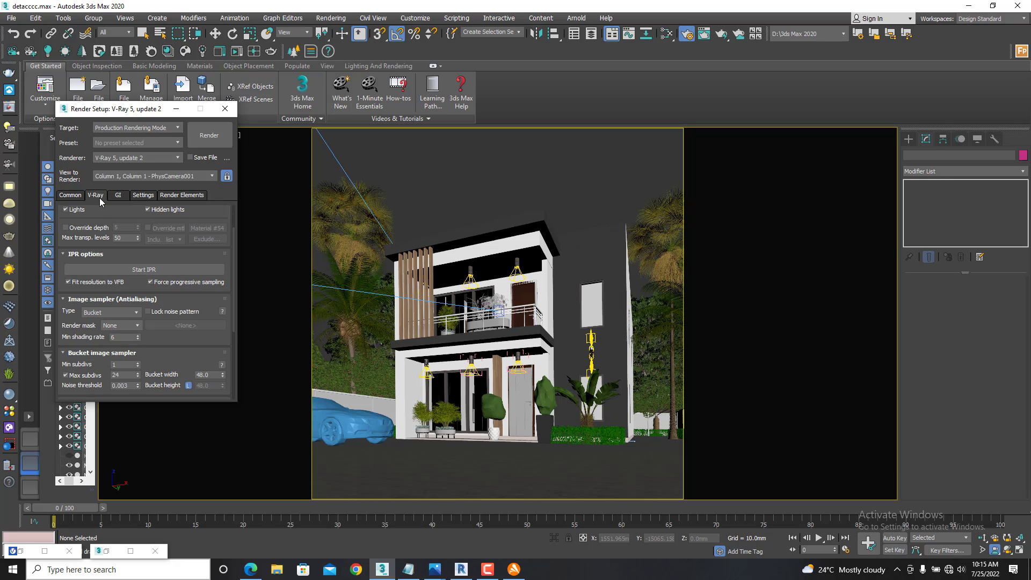
{"action": "scroll", "coordinate": [167, 341], "scroll_direction": "down", "scroll_amount": 2}
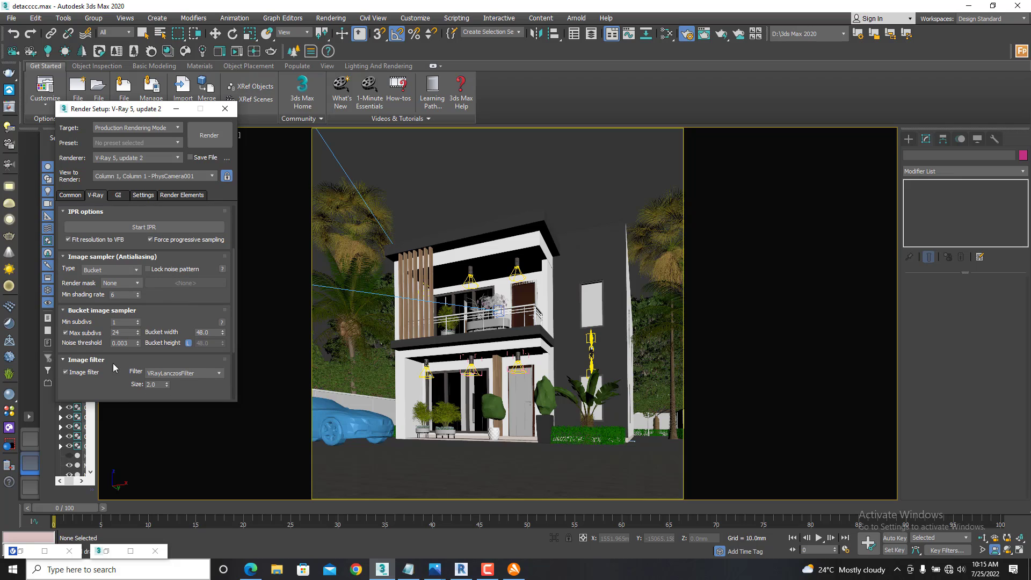
{"action": "scroll", "coordinate": [152, 317], "scroll_direction": "up", "scroll_amount": 2}
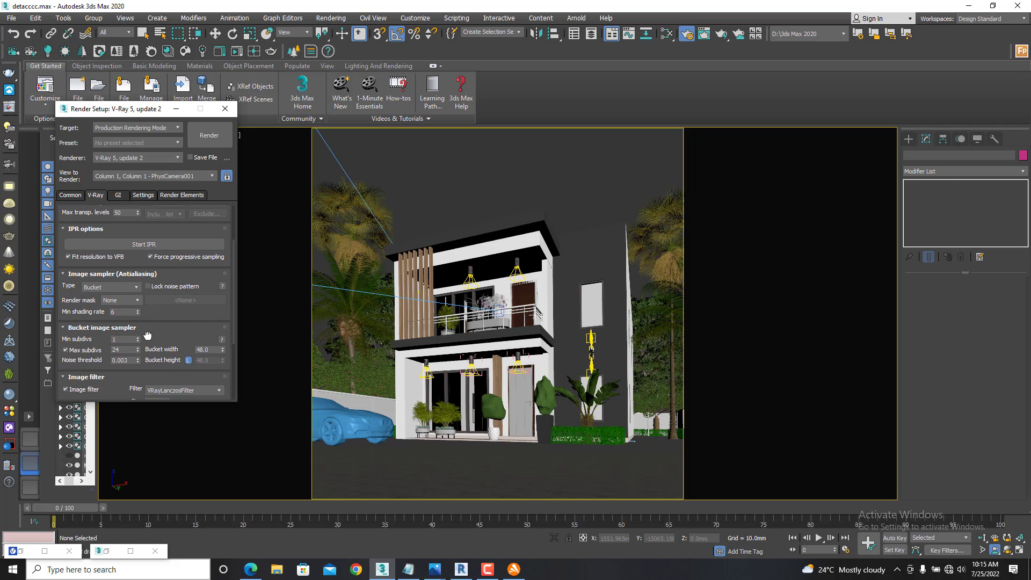
{"action": "left_click_drag", "start_coordinate": [165, 330], "coordinate": [186, 206]}
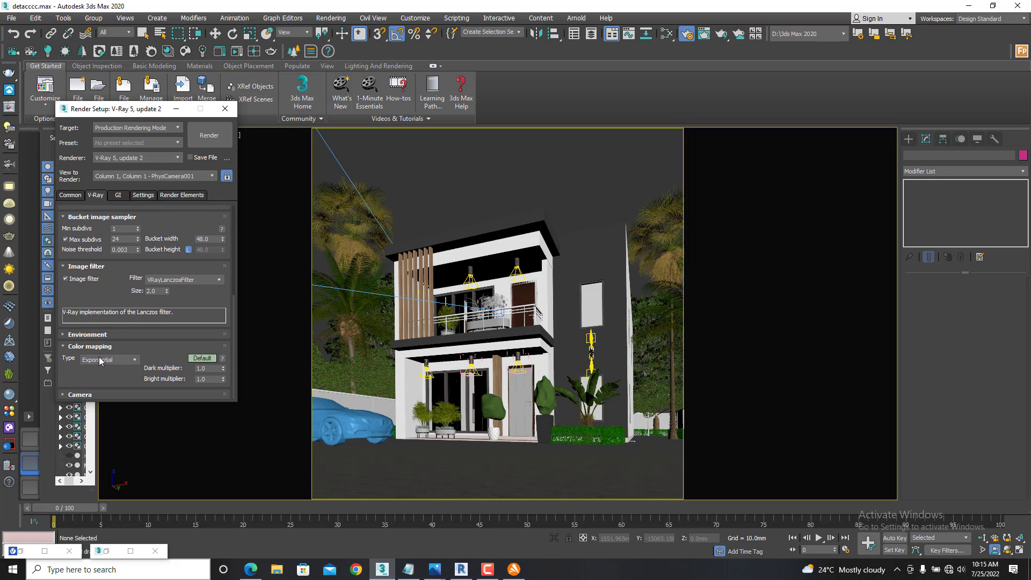
{"action": "left_click", "coordinate": [116, 196]}
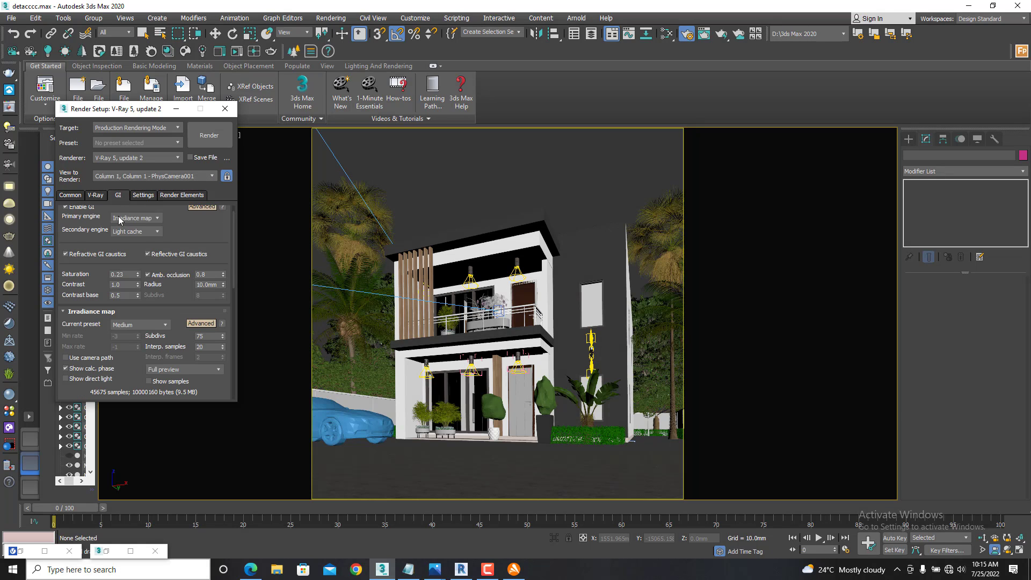
{"action": "left_click_drag", "start_coordinate": [173, 227], "coordinate": [159, 272]}
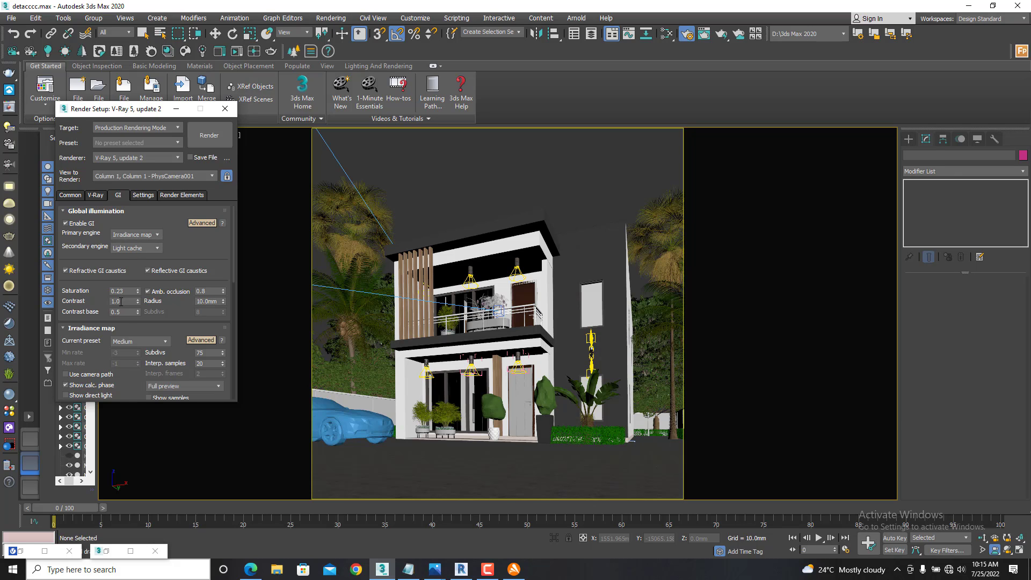
{"action": "scroll", "coordinate": [104, 381], "scroll_direction": "down", "scroll_amount": 5}
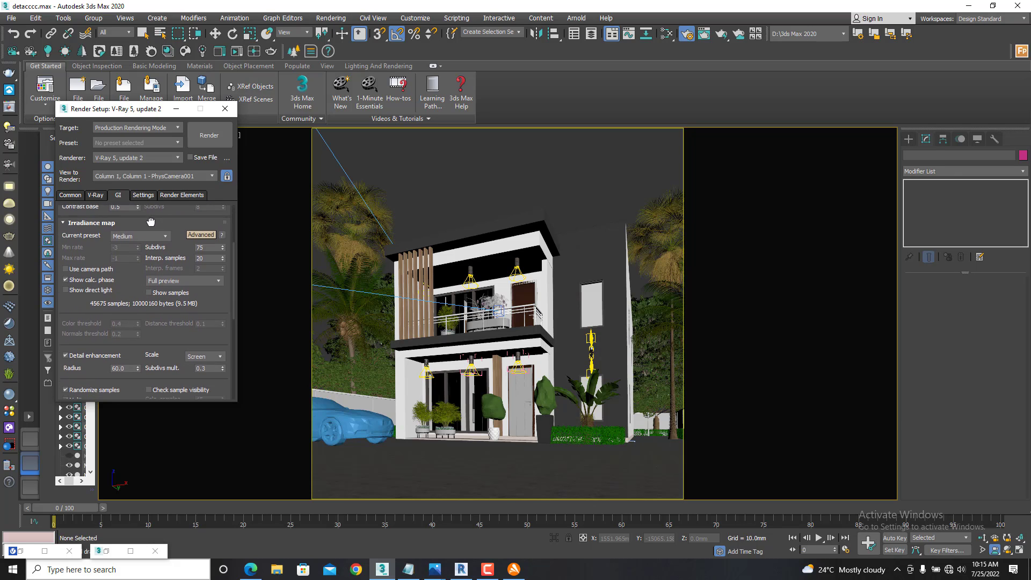
{"action": "left_click_drag", "start_coordinate": [105, 377], "coordinate": [98, 427]}
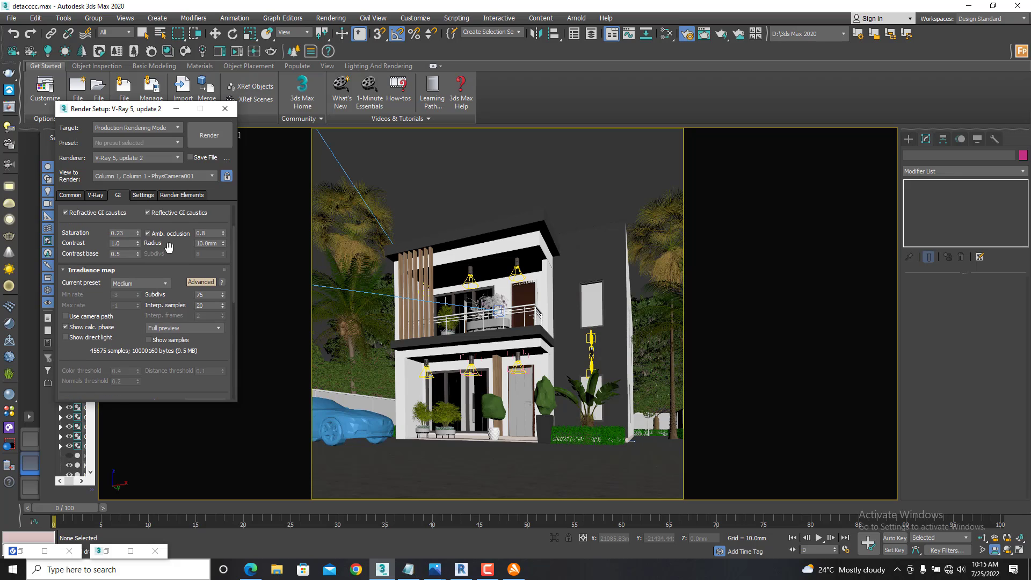
{"action": "left_click", "coordinate": [137, 195]}
{"action": "left_click", "coordinate": [180, 195]}
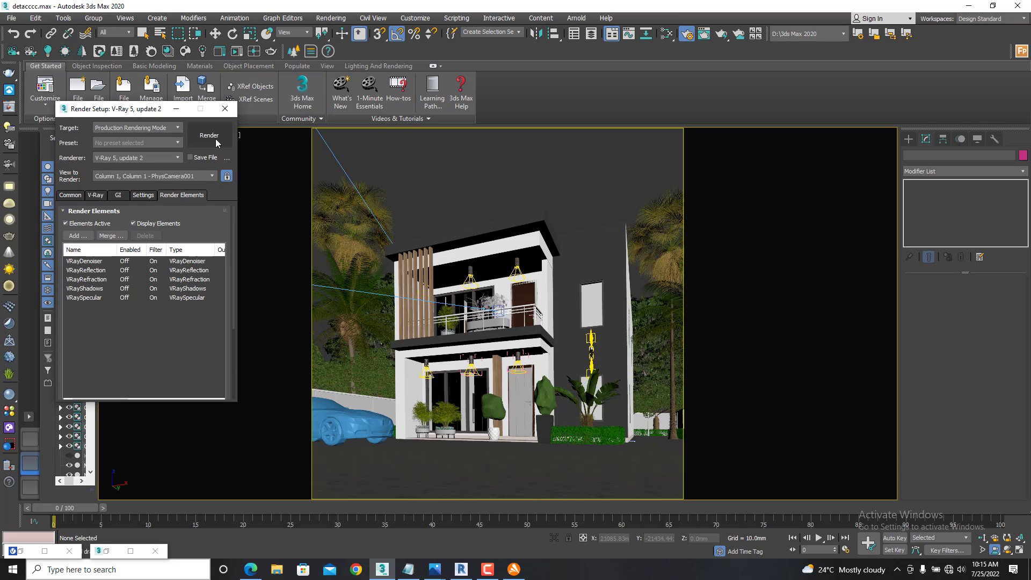
- Start the production render from the physical camera and move the frame buffer window into view
{"action": "left_click", "coordinate": [215, 140]}
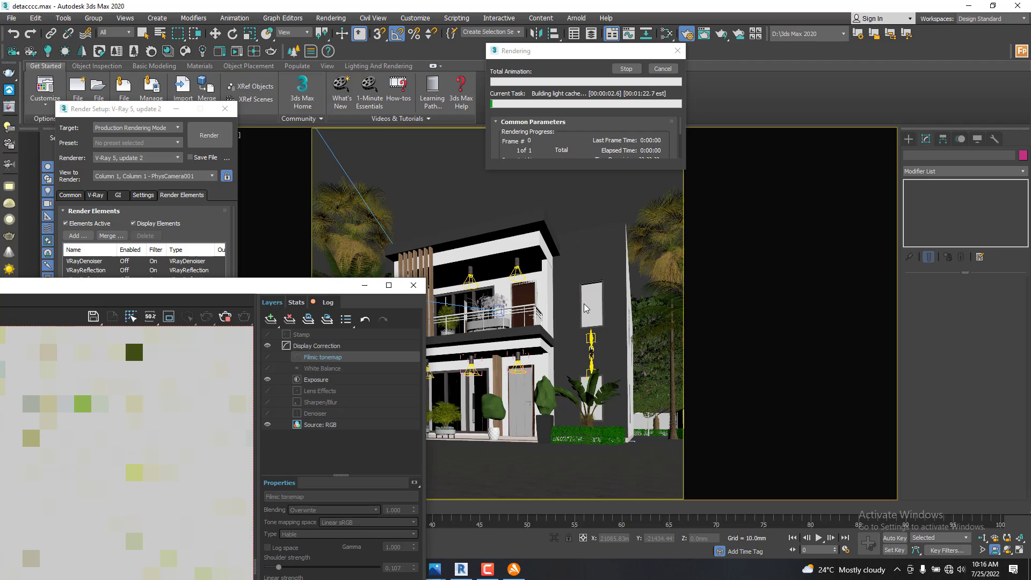
{"action": "left_click_drag", "start_coordinate": [227, 285], "coordinate": [391, 242]}
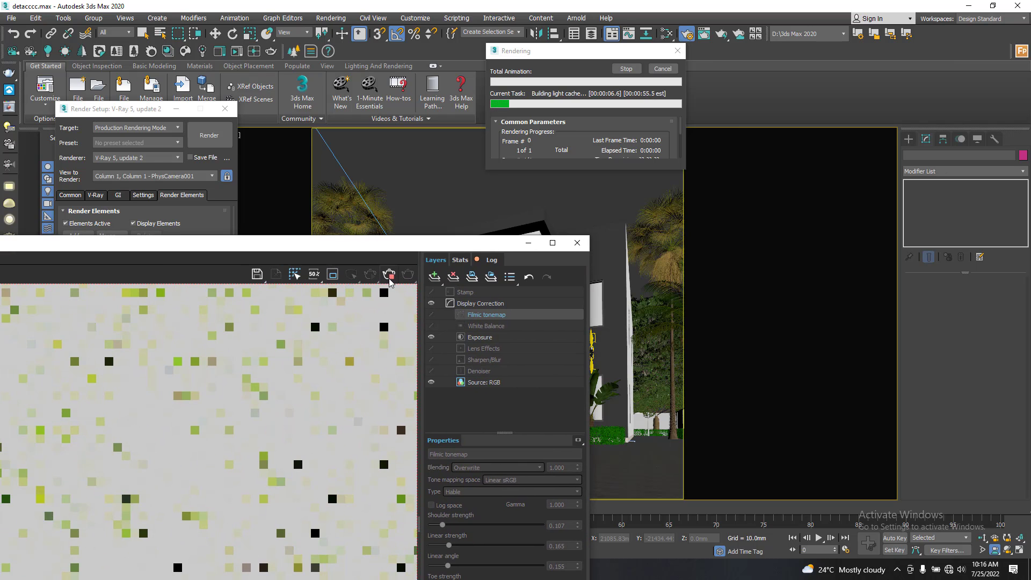
{"action": "left_click", "coordinate": [392, 280]}
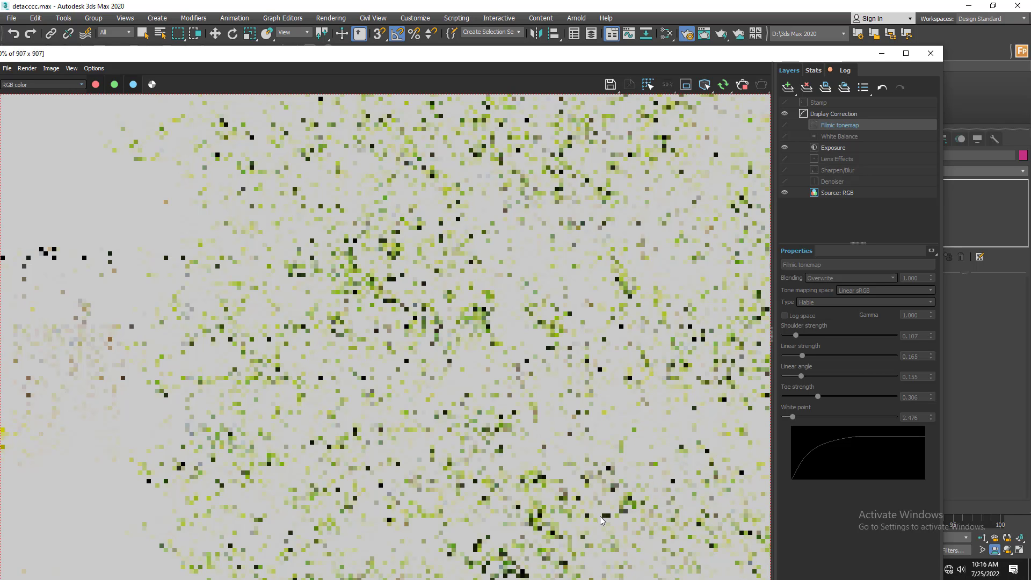
- Examine the house render in progress at several zoom levels and maximize the frame buffer window
{"action": "scroll", "coordinate": [656, 316], "scroll_direction": "down", "scroll_amount": 4}
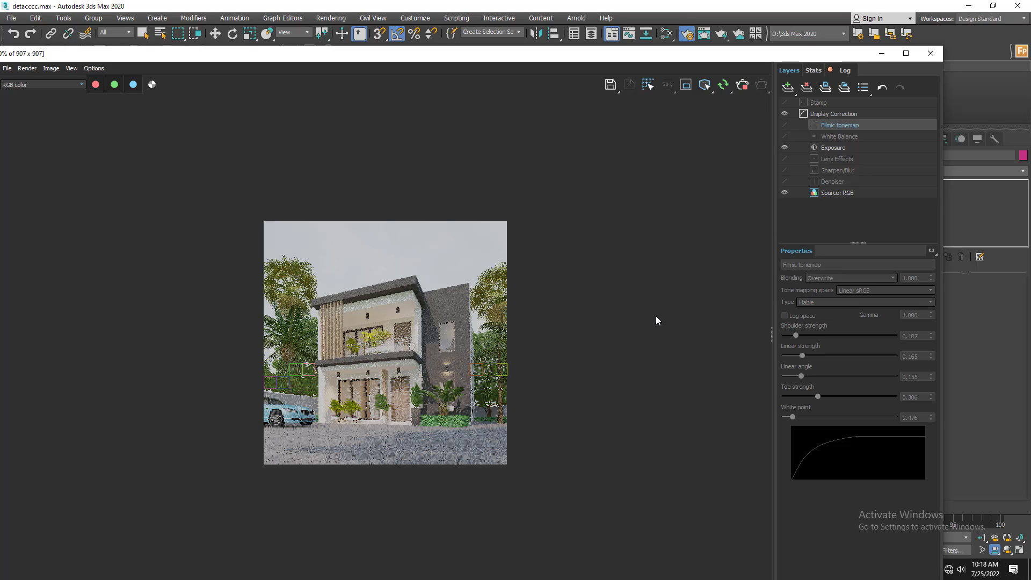
{"action": "scroll", "coordinate": [332, 491], "scroll_direction": "up", "scroll_amount": 1}
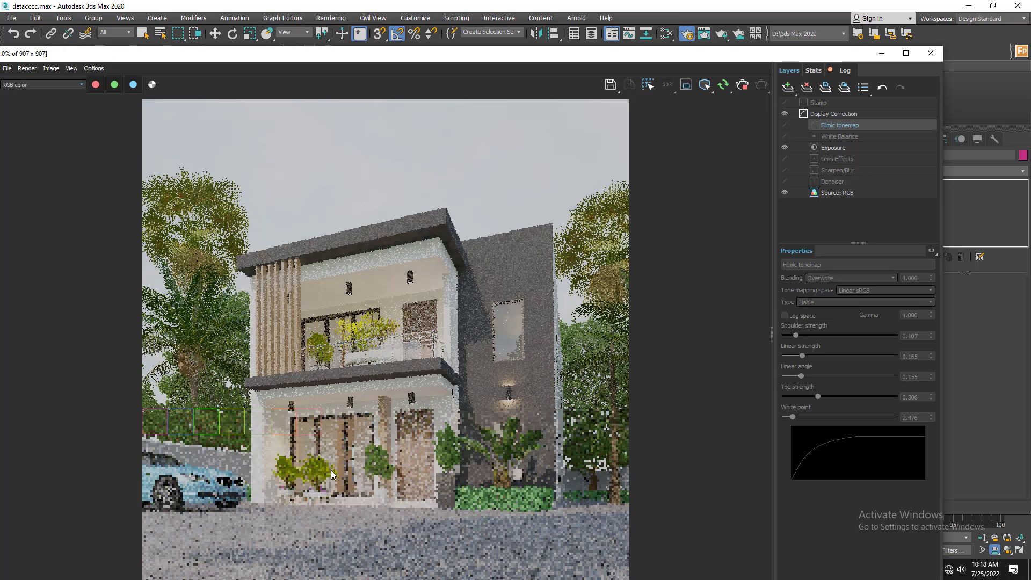
{"action": "scroll", "coordinate": [308, 485], "scroll_direction": "up", "scroll_amount": 1}
{"action": "scroll", "coordinate": [308, 485], "scroll_direction": "down", "scroll_amount": 1}
{"action": "scroll", "coordinate": [308, 485], "scroll_direction": "down", "scroll_amount": 1}
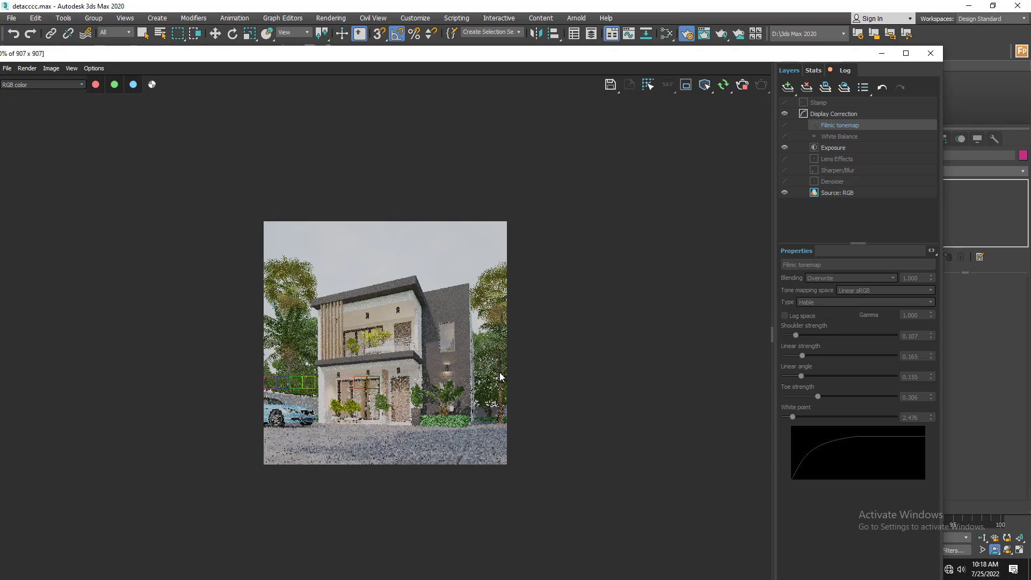
{"action": "scroll", "coordinate": [318, 489], "scroll_direction": "up", "scroll_amount": 1}
{"action": "double_click", "coordinate": [797, 54]}
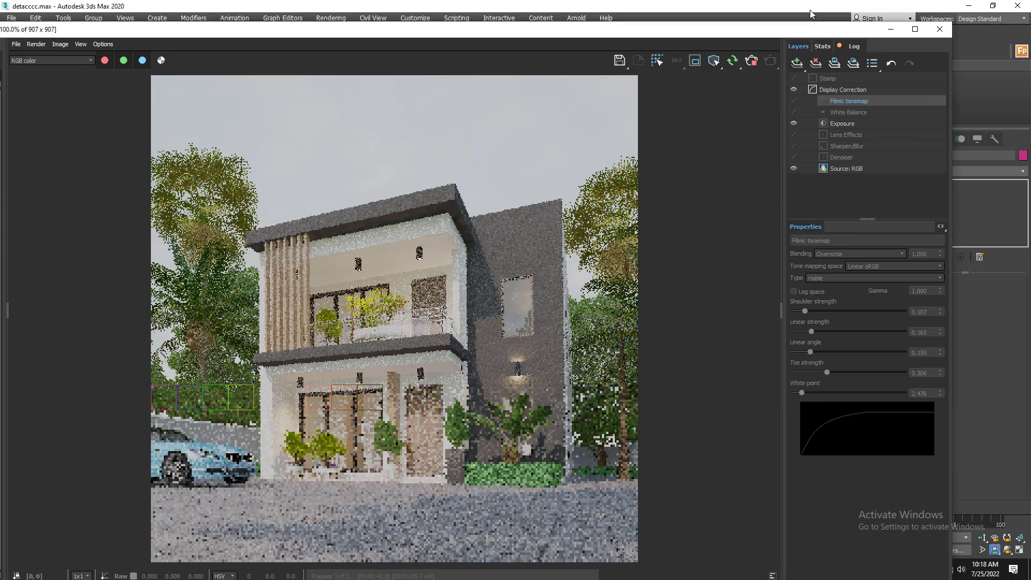
{"action": "left_click", "coordinate": [488, 570]}
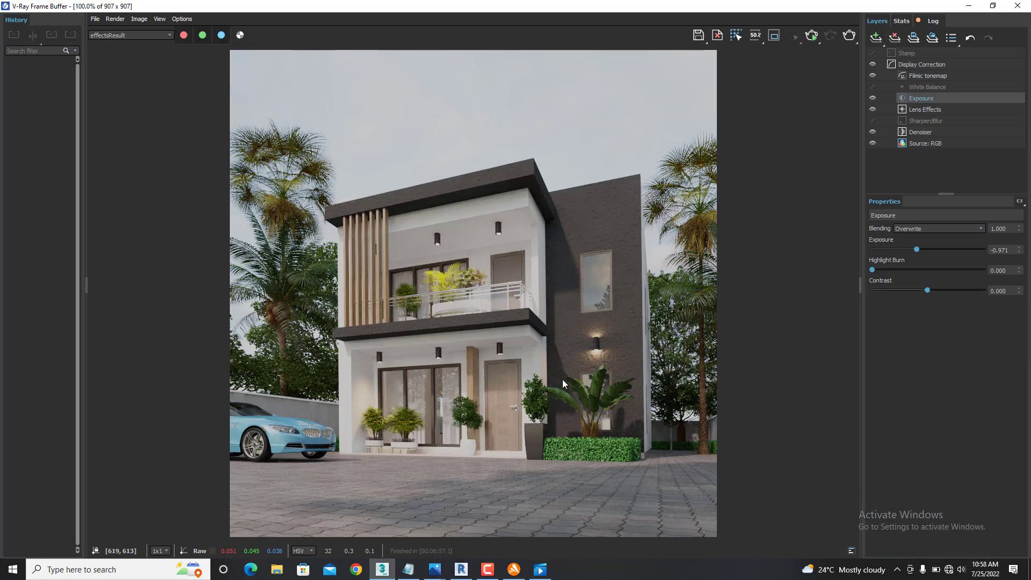
- Inspect the finished render up close and turn off the Filmic tonemap correction layer
{"action": "scroll", "coordinate": [563, 379], "scroll_direction": "up", "scroll_amount": 2}
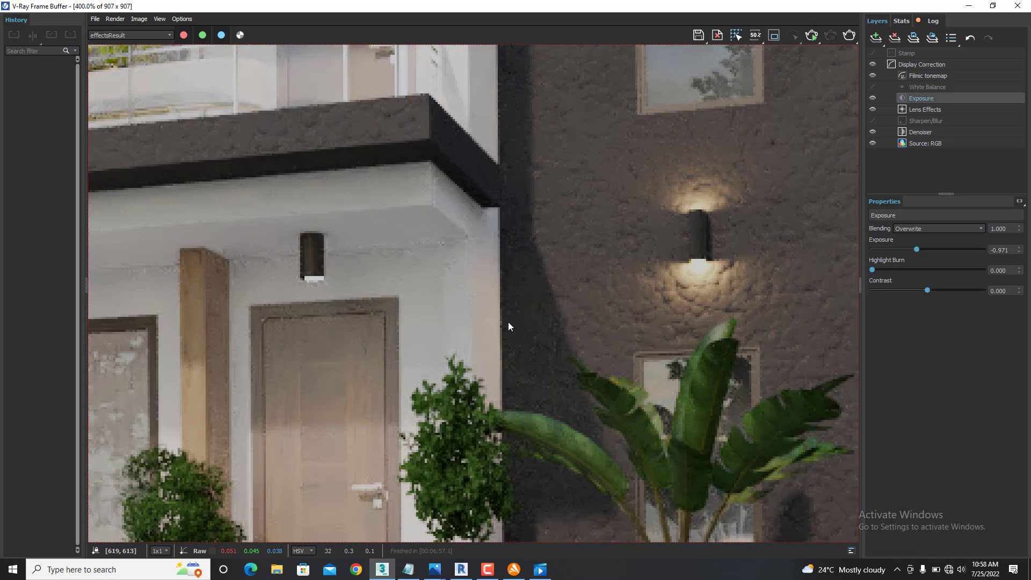
{"action": "scroll", "coordinate": [509, 321], "scroll_direction": "down", "scroll_amount": 1}
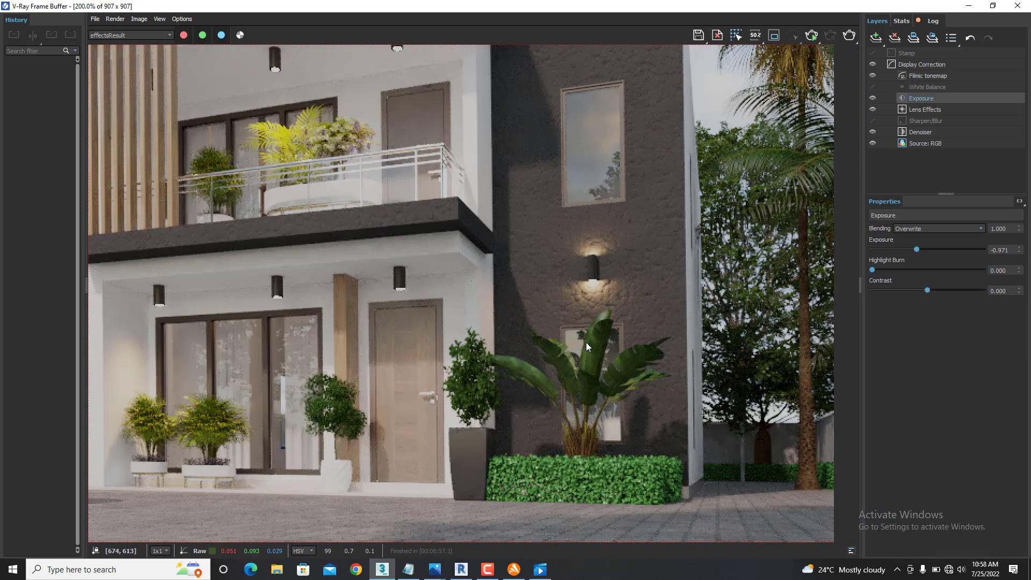
{"action": "scroll", "coordinate": [586, 342], "scroll_direction": "down", "scroll_amount": 1}
{"action": "scroll", "coordinate": [475, 342], "scroll_direction": "up", "scroll_amount": 1}
{"action": "scroll", "coordinate": [529, 316], "scroll_direction": "down", "scroll_amount": 1}
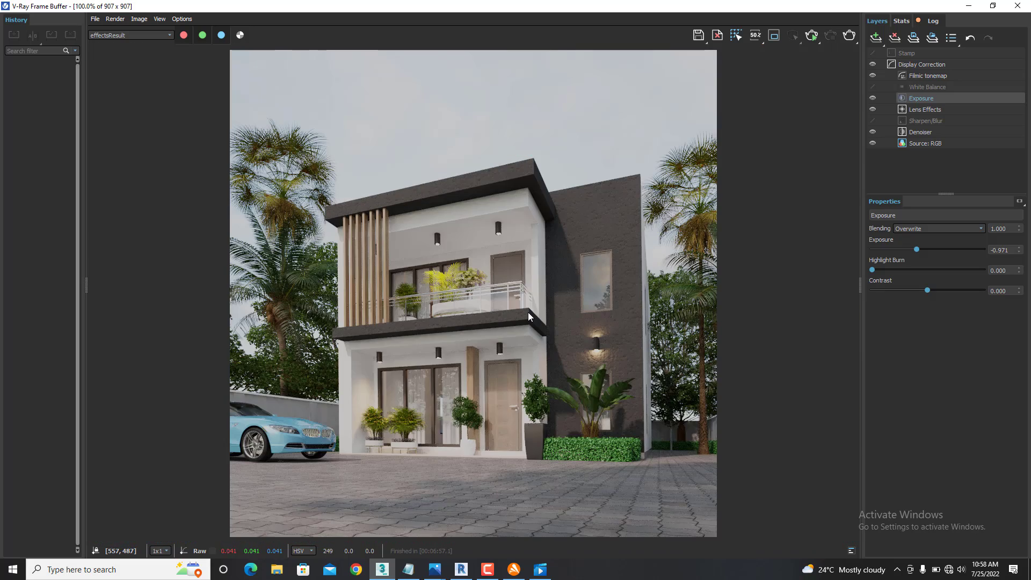
{"action": "scroll", "coordinate": [528, 316], "scroll_direction": "up", "scroll_amount": 1}
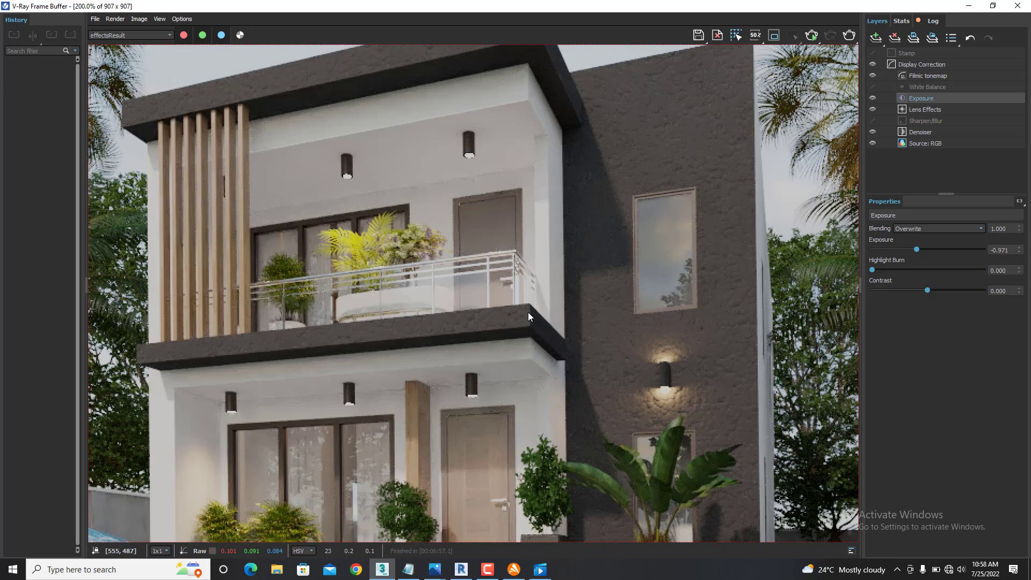
{"action": "left_click", "coordinate": [873, 77]}
- Examine the house facade without filmic tonemapping, both close up and in full, and minimize the frame buffer
{"action": "scroll", "coordinate": [474, 353], "scroll_direction": "down", "scroll_amount": 1}
{"action": "scroll", "coordinate": [476, 353], "scroll_direction": "up", "scroll_amount": 1}
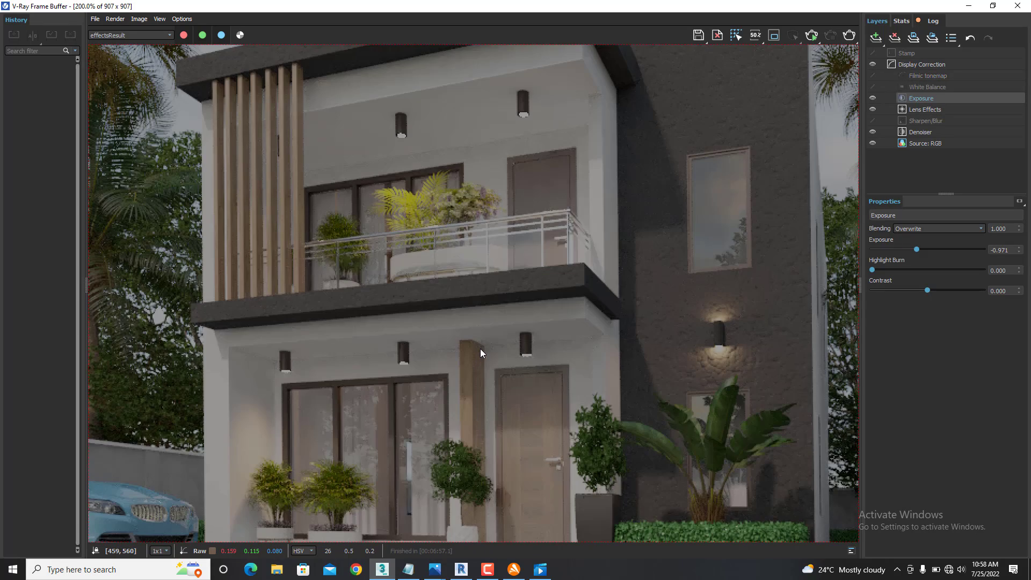
{"action": "scroll", "coordinate": [445, 376], "scroll_direction": "down", "scroll_amount": 1}
{"action": "scroll", "coordinate": [479, 381], "scroll_direction": "up", "scroll_amount": 1}
{"action": "scroll", "coordinate": [479, 381], "scroll_direction": "down", "scroll_amount": 1}
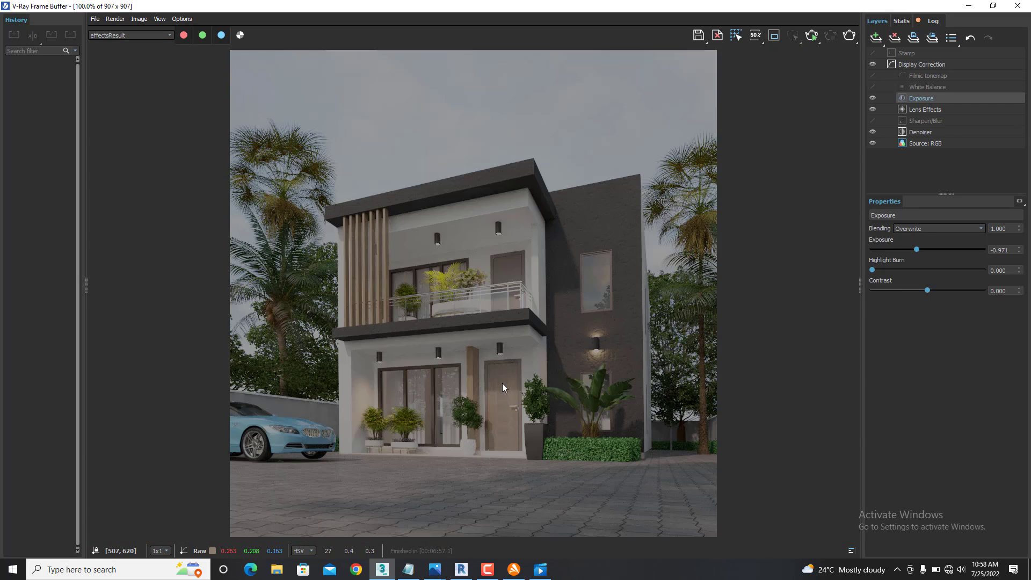
{"action": "scroll", "coordinate": [502, 382], "scroll_direction": "up", "scroll_amount": 1}
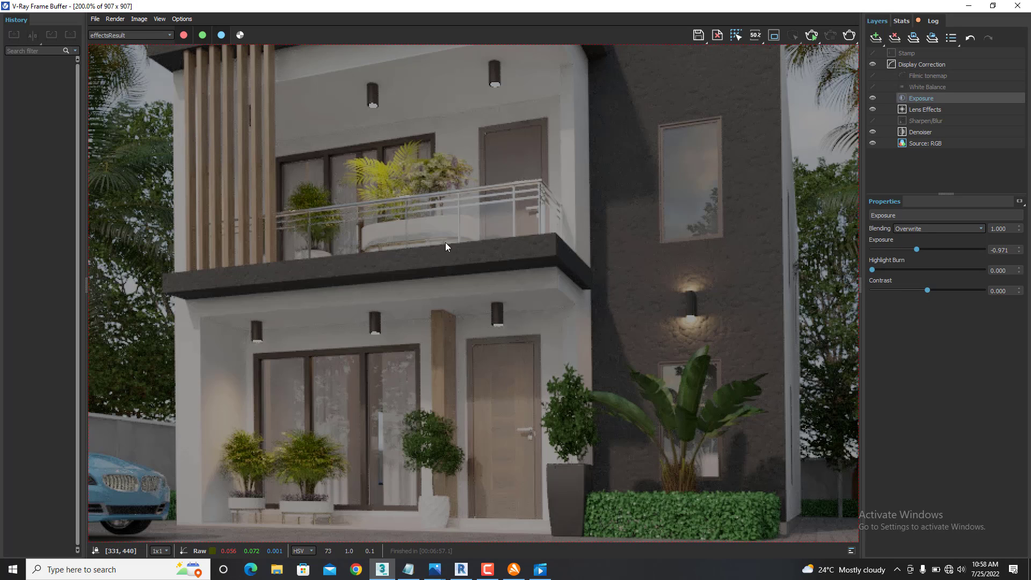
{"action": "scroll", "coordinate": [537, 282], "scroll_direction": "down", "scroll_amount": 1}
{"action": "scroll", "coordinate": [497, 315], "scroll_direction": "up", "scroll_amount": 1}
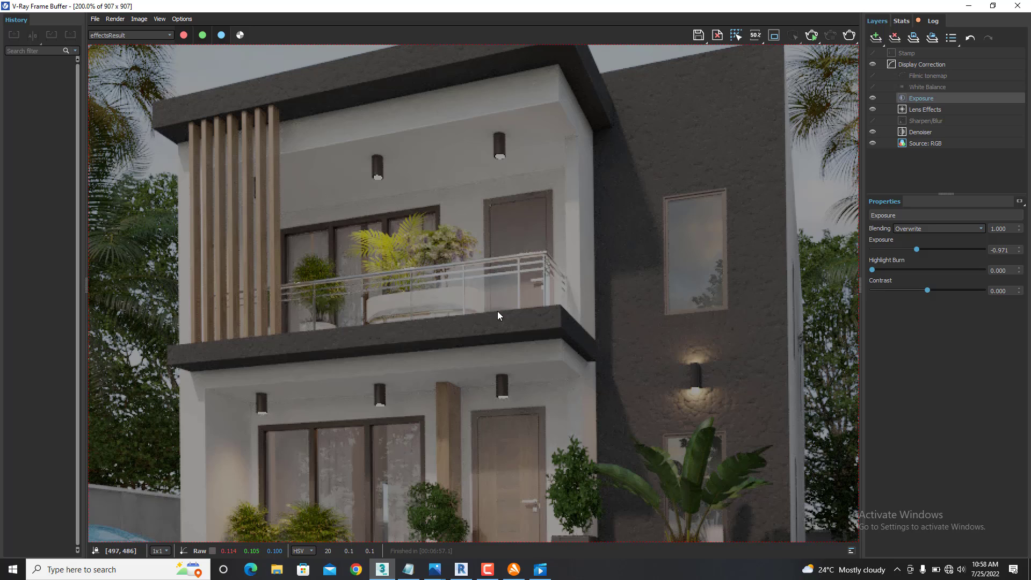
{"action": "scroll", "coordinate": [499, 313], "scroll_direction": "down", "scroll_amount": 1}
{"action": "scroll", "coordinate": [468, 326], "scroll_direction": "up", "scroll_amount": 1}
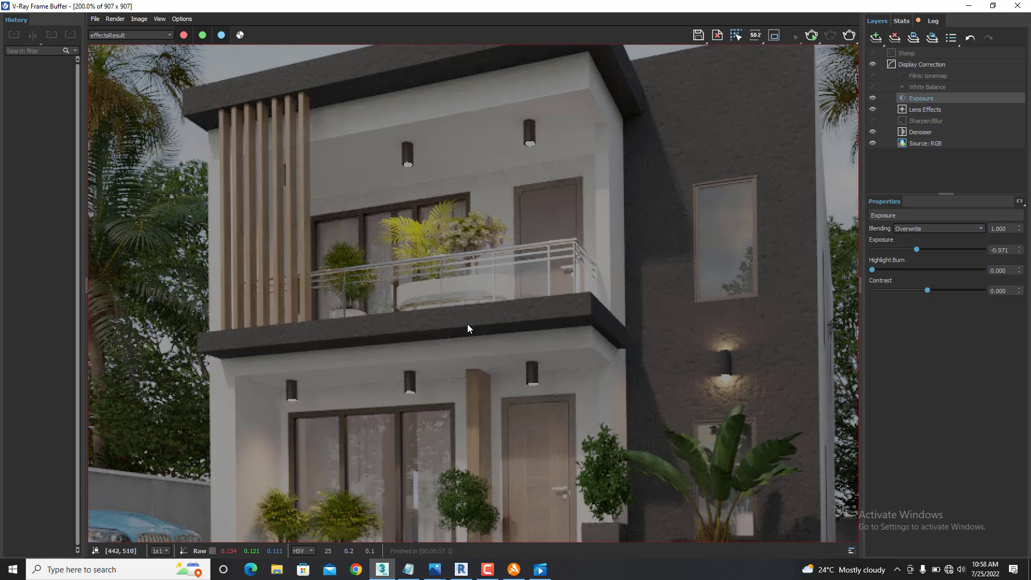
{"action": "scroll", "coordinate": [467, 324], "scroll_direction": "down", "scroll_amount": 1}
{"action": "scroll", "coordinate": [472, 329], "scroll_direction": "up", "scroll_amount": 1}
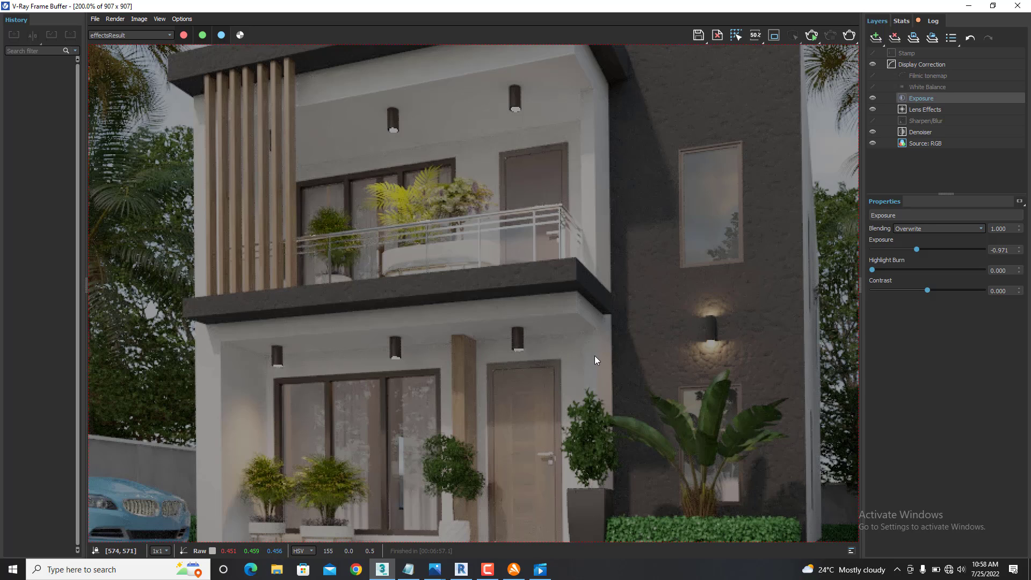
{"action": "scroll", "coordinate": [472, 332], "scroll_direction": "down", "scroll_amount": 1}
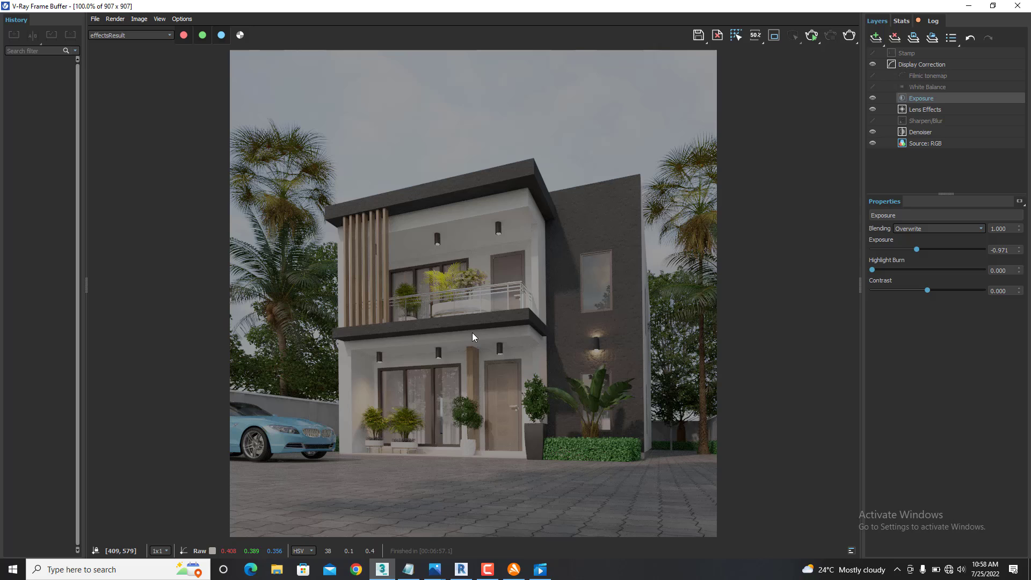
{"action": "left_click", "coordinate": [969, 6]}
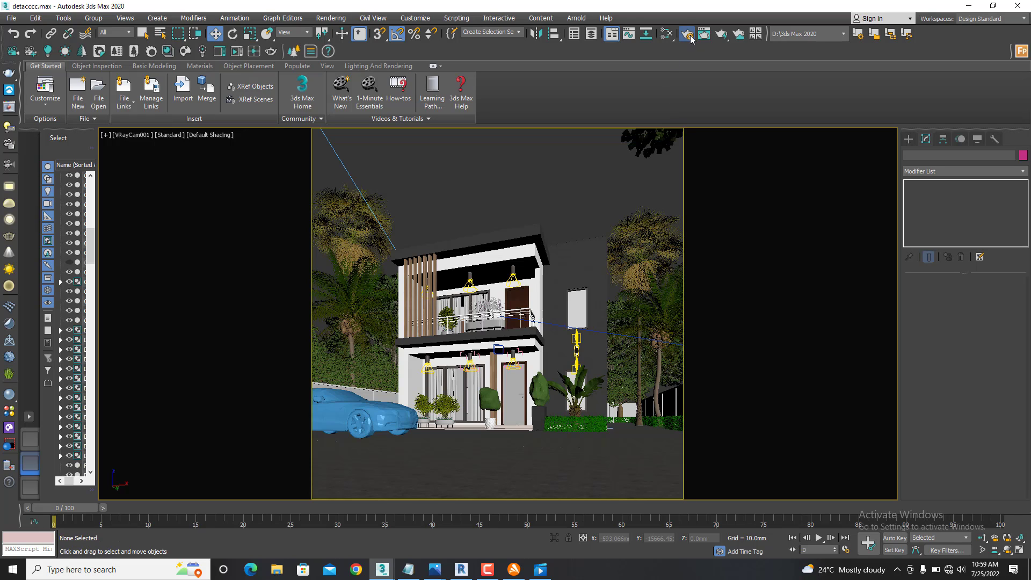
- Reopen the render setup and delete the VRaySpecular pass from the render elements
{"action": "left_click", "coordinate": [688, 33]}
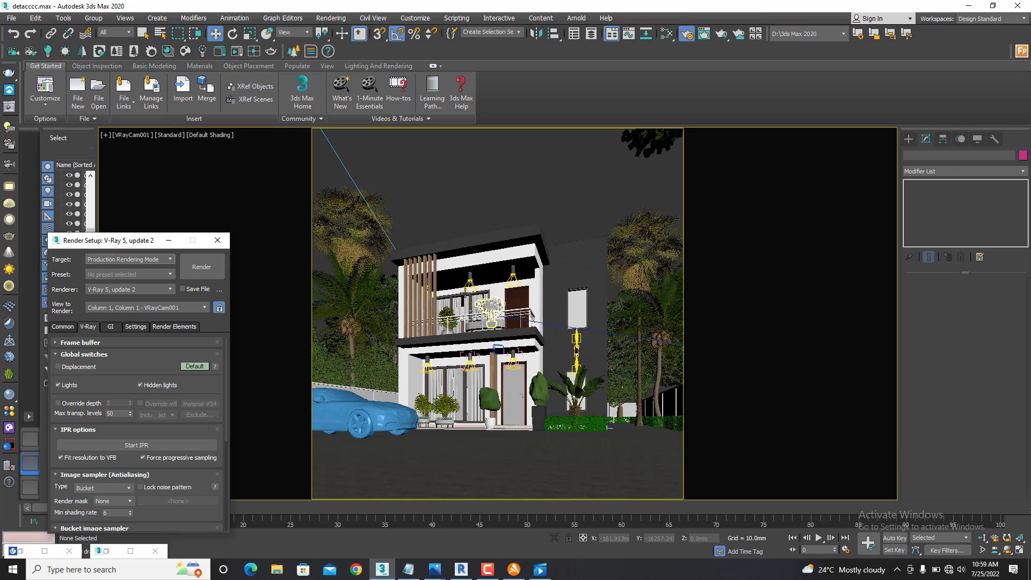
{"action": "left_click", "coordinate": [165, 327]}
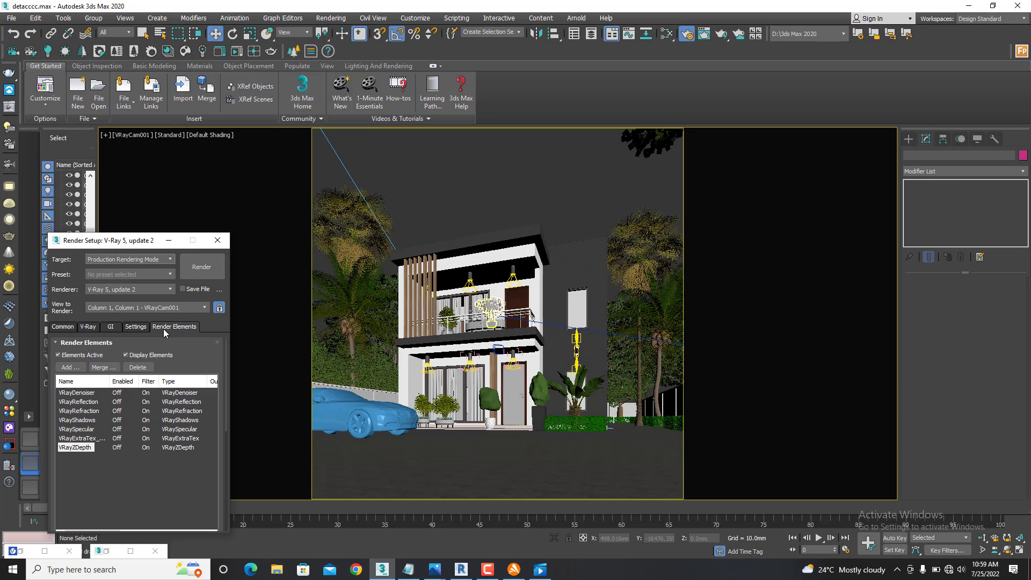
{"action": "left_click", "coordinate": [85, 429]}
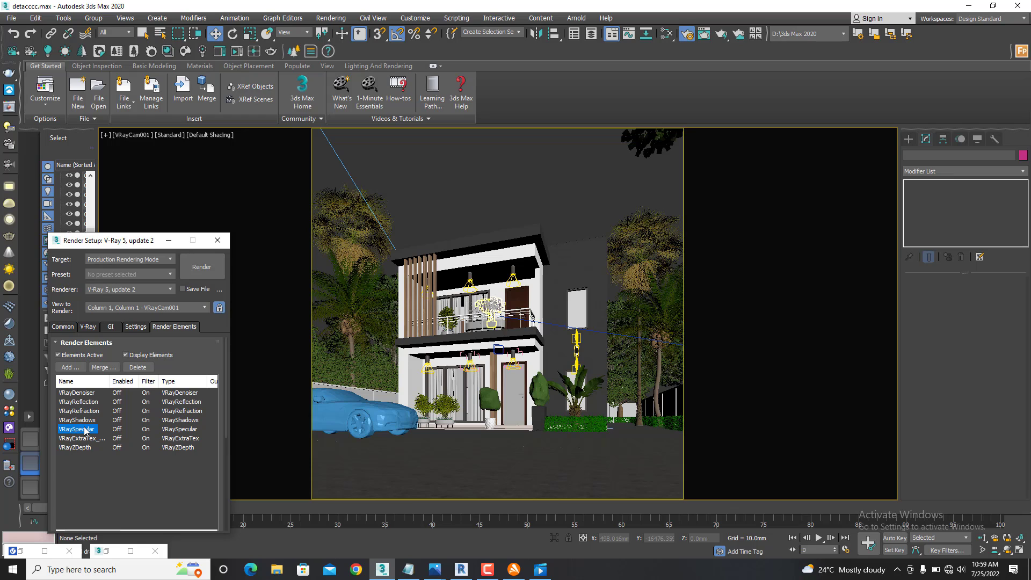
{"action": "left_click", "coordinate": [137, 368]}
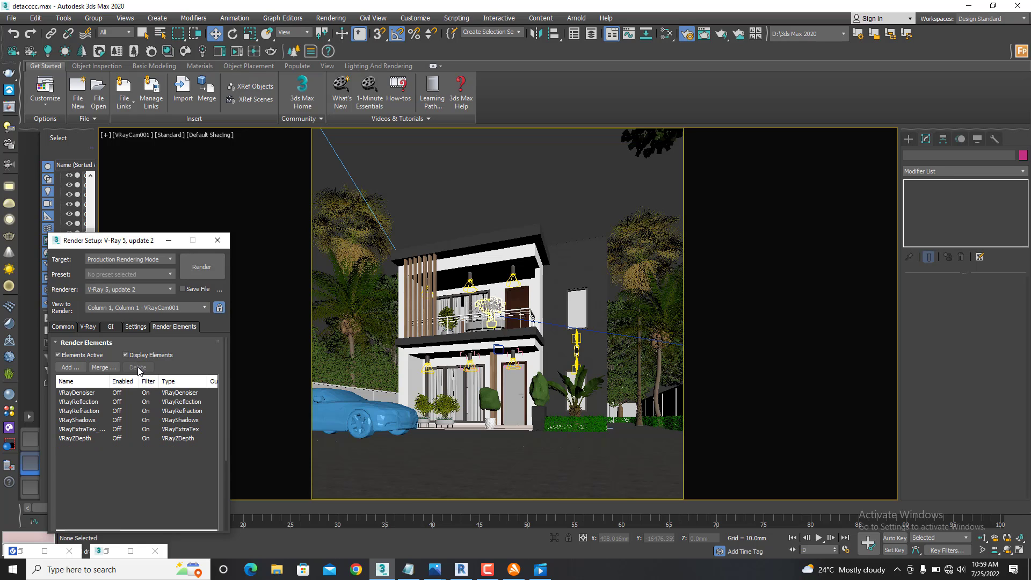
{"action": "left_click", "coordinate": [70, 368]}
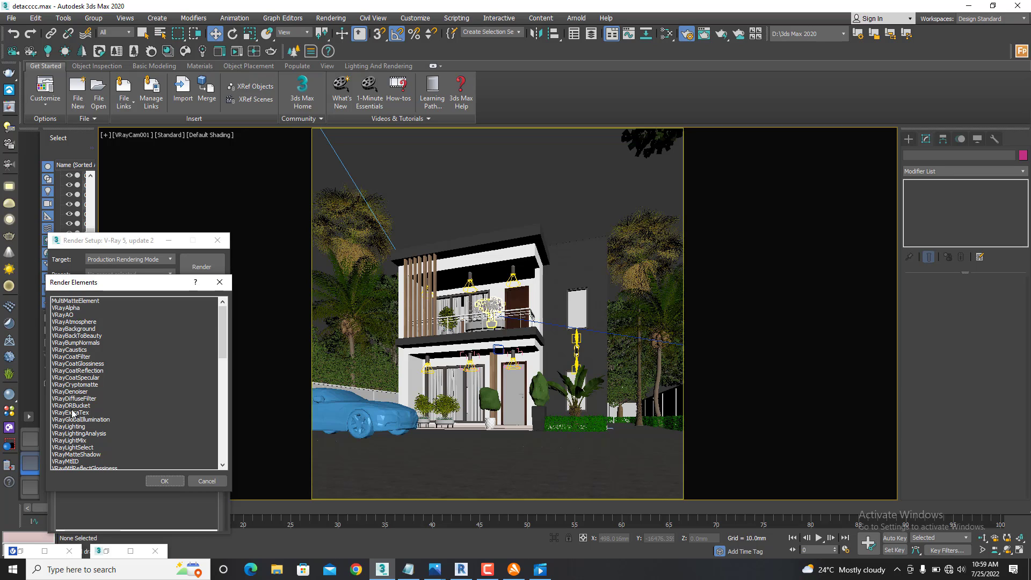
{"action": "scroll", "coordinate": [74, 429], "scroll_direction": "down", "scroll_amount": 2}
{"action": "scroll", "coordinate": [74, 429], "scroll_direction": "down", "scroll_amount": 6}
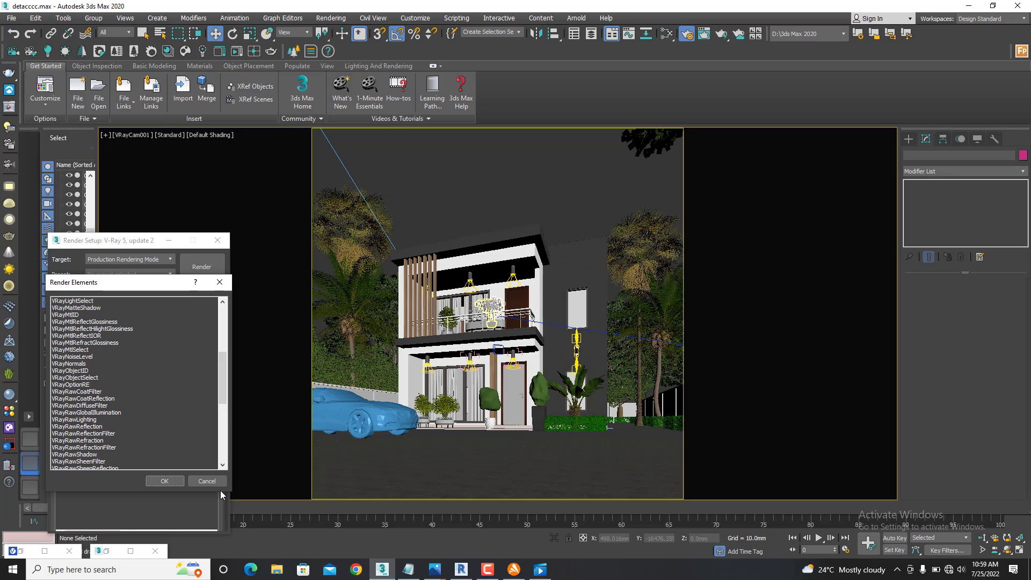
{"action": "left_click", "coordinate": [207, 481]}
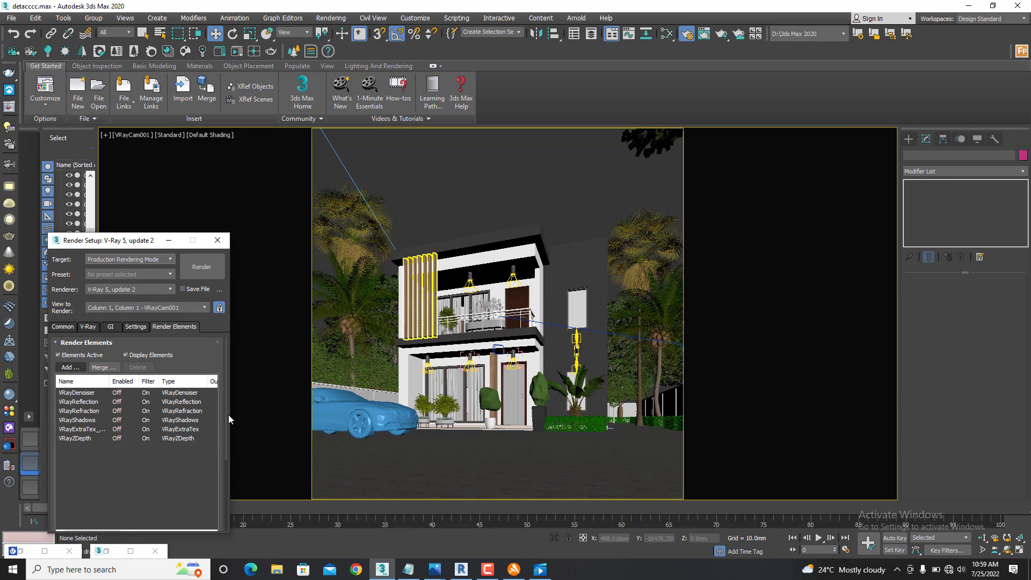
- Bring up the VRayDenoiser element's parameters and choose the Mild preset for the default V-Ray denoiser
{"action": "left_click", "coordinate": [86, 394]}
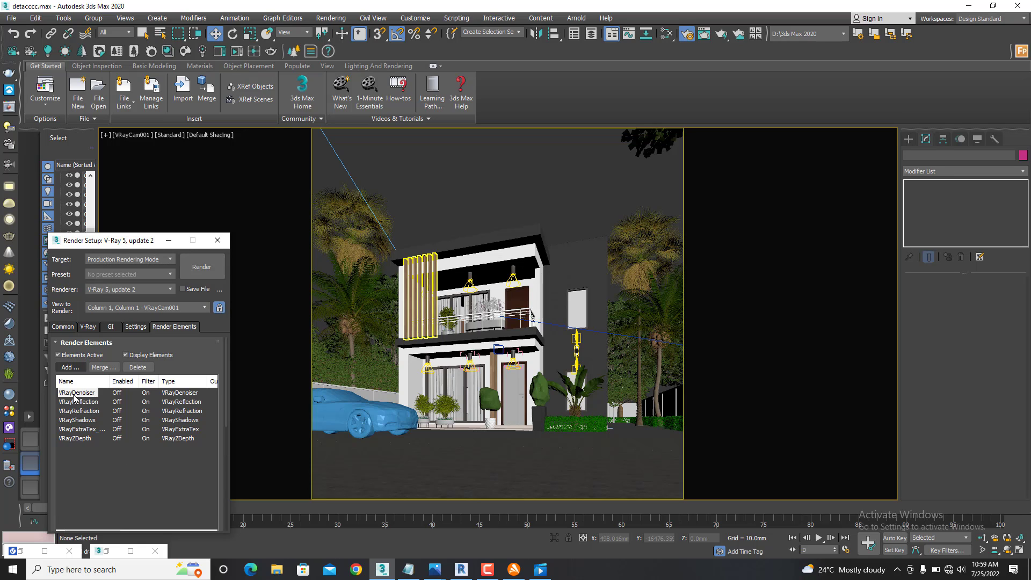
{"action": "left_click_drag", "start_coordinate": [227, 411], "coordinate": [220, 477]}
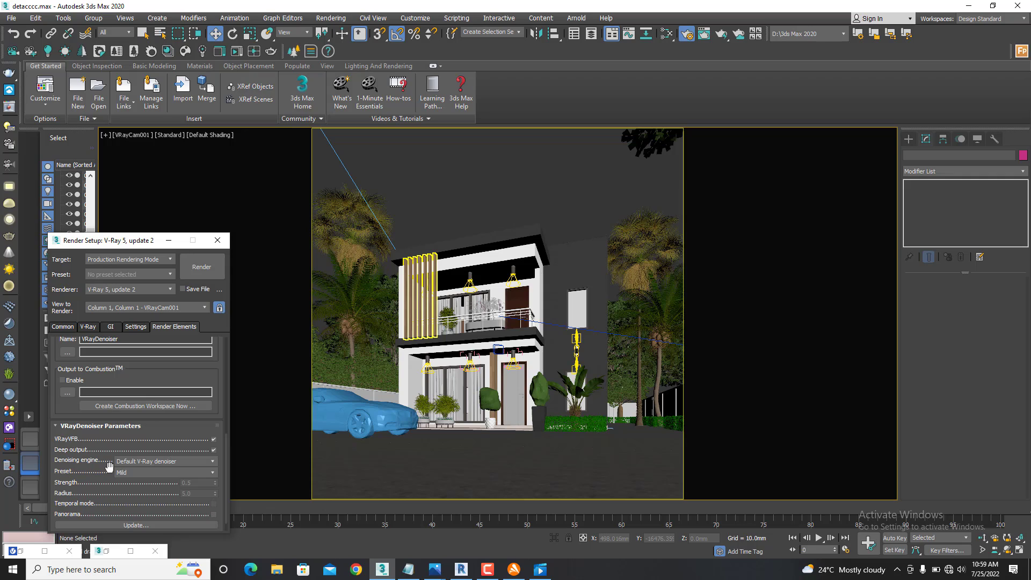
{"action": "left_click", "coordinate": [137, 472]}
{"action": "left_click", "coordinate": [130, 483]}
{"action": "left_click_drag", "start_coordinate": [204, 379], "coordinate": [194, 418]}
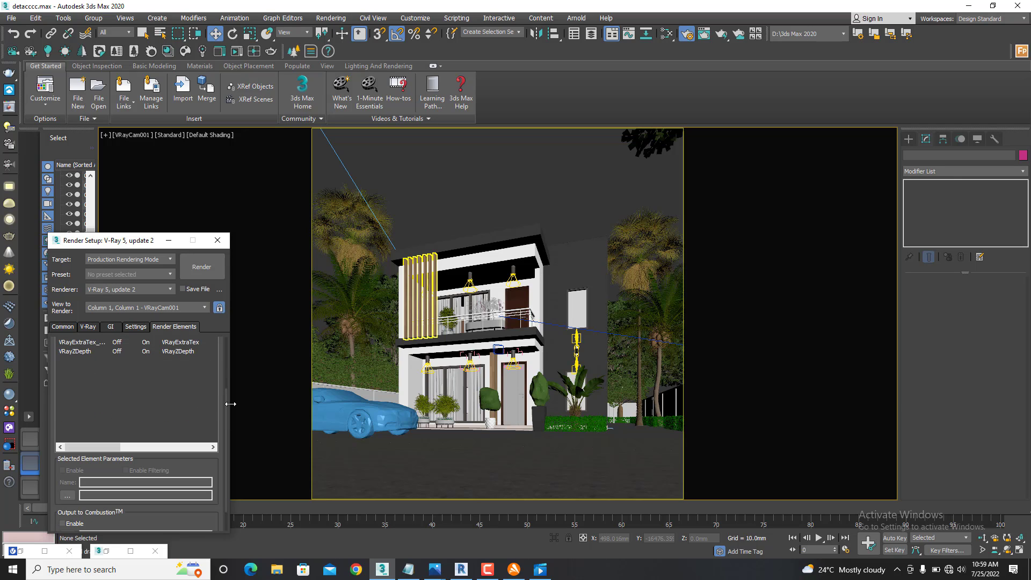
{"action": "left_click_drag", "start_coordinate": [227, 405], "coordinate": [230, 343]}
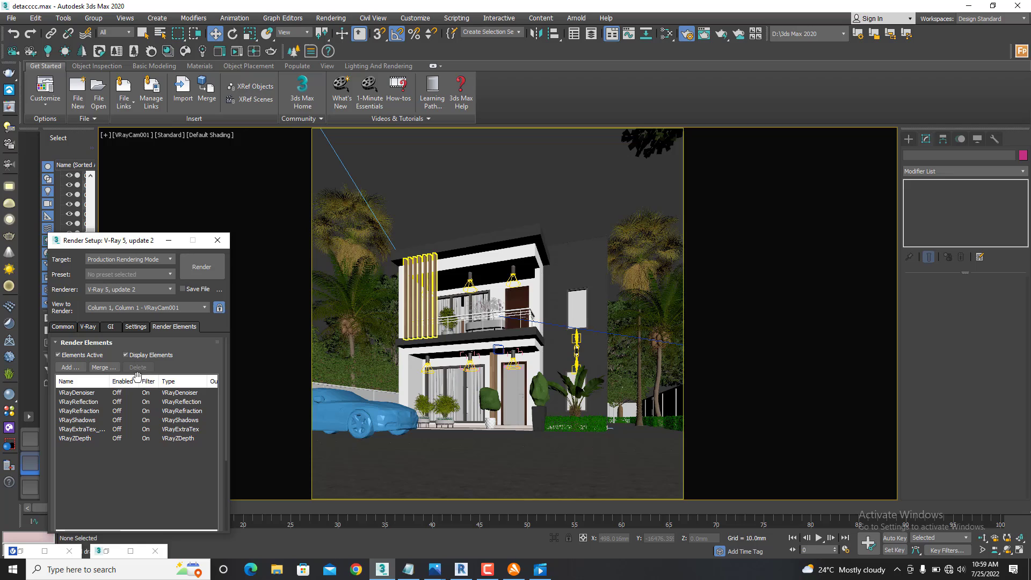
- Assign a new VRayDirt map as the texture of the VRayExtraTex render element
{"action": "left_click", "coordinate": [75, 404]}
{"action": "left_click", "coordinate": [80, 411]}
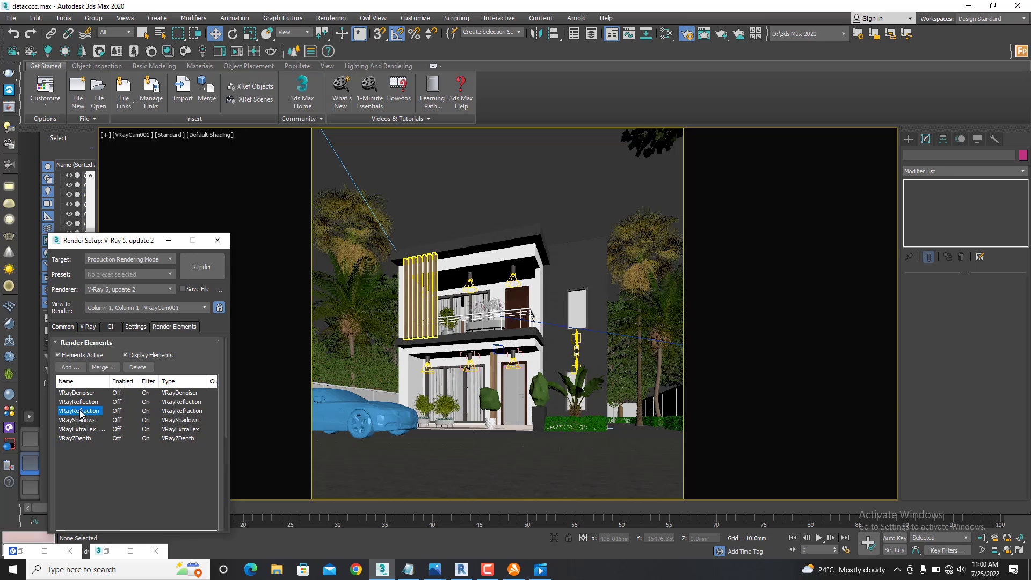
{"action": "left_click", "coordinate": [77, 421]}
{"action": "left_click", "coordinate": [75, 431]}
{"action": "left_click", "coordinate": [75, 431]}
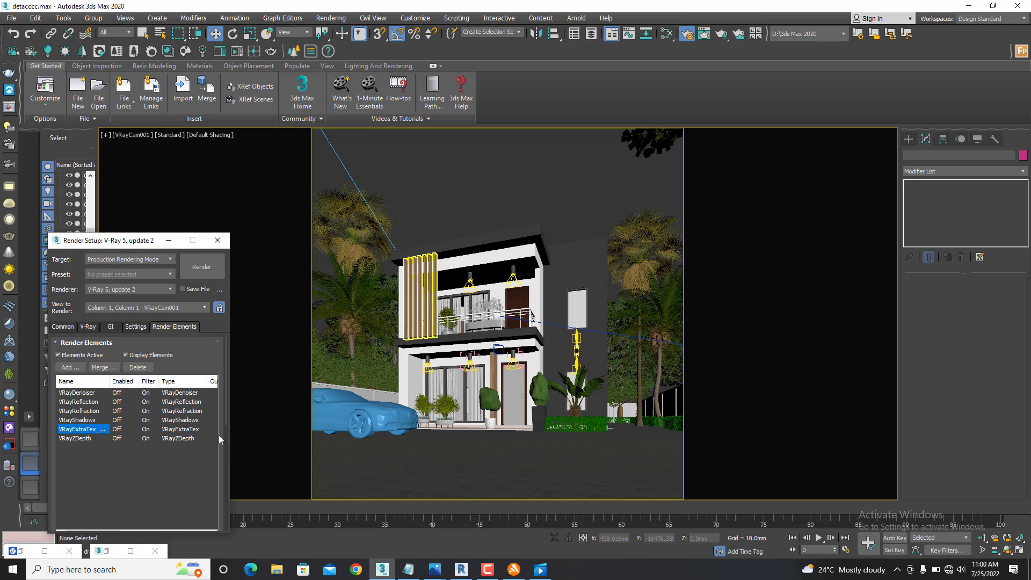
{"action": "left_click_drag", "start_coordinate": [224, 411], "coordinate": [219, 516]}
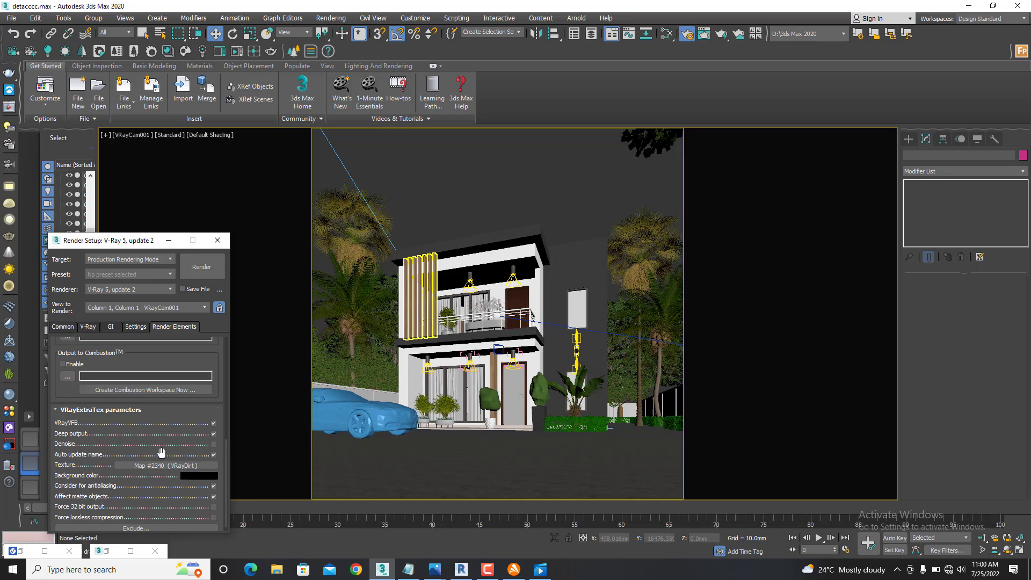
{"action": "left_click", "coordinate": [150, 467]}
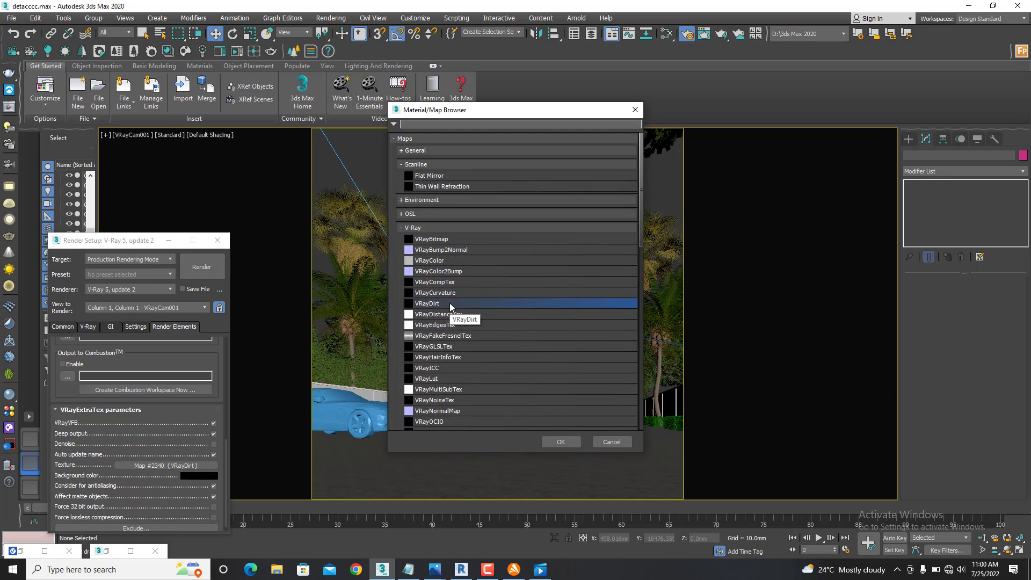
{"action": "double_click", "coordinate": [450, 303]}
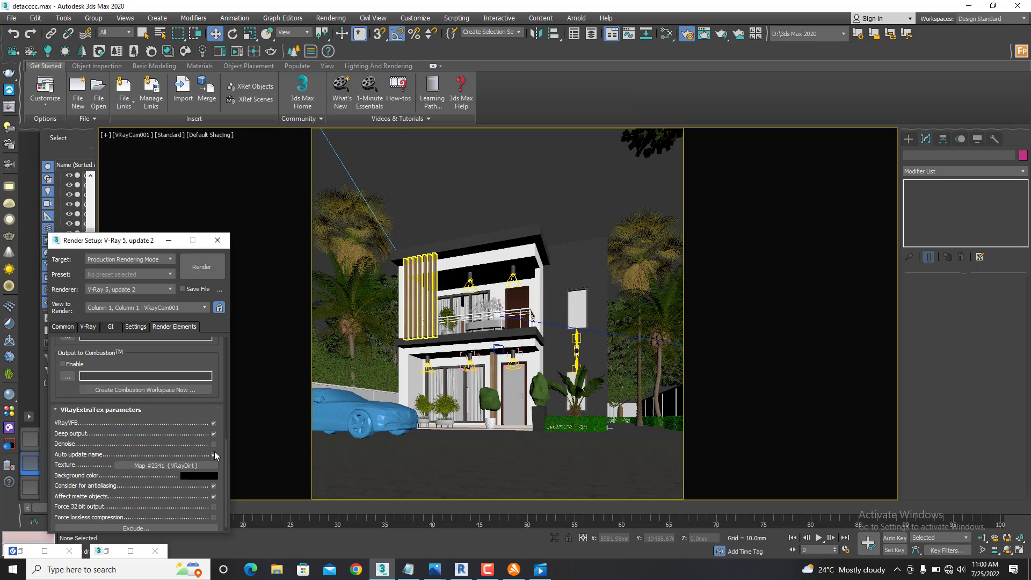
- Bring the VRayExtraTex element's VRayDirt texture into the Slate Material Editor as an instance
{"action": "key", "text": "m"}
{"action": "scroll", "coordinate": [480, 290], "scroll_direction": "down", "scroll_amount": 5}
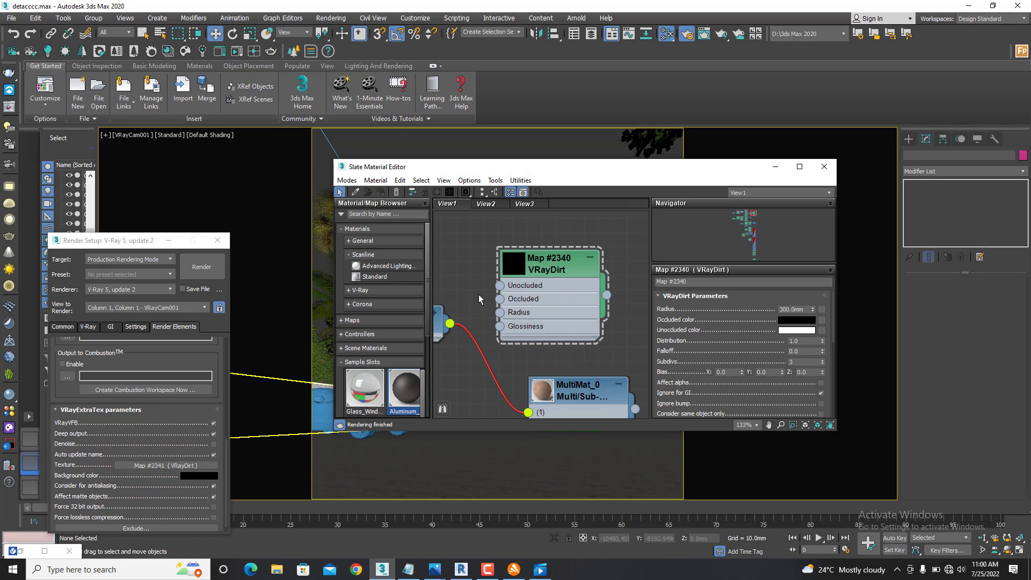
{"action": "scroll", "coordinate": [480, 290], "scroll_direction": "down", "scroll_amount": 4}
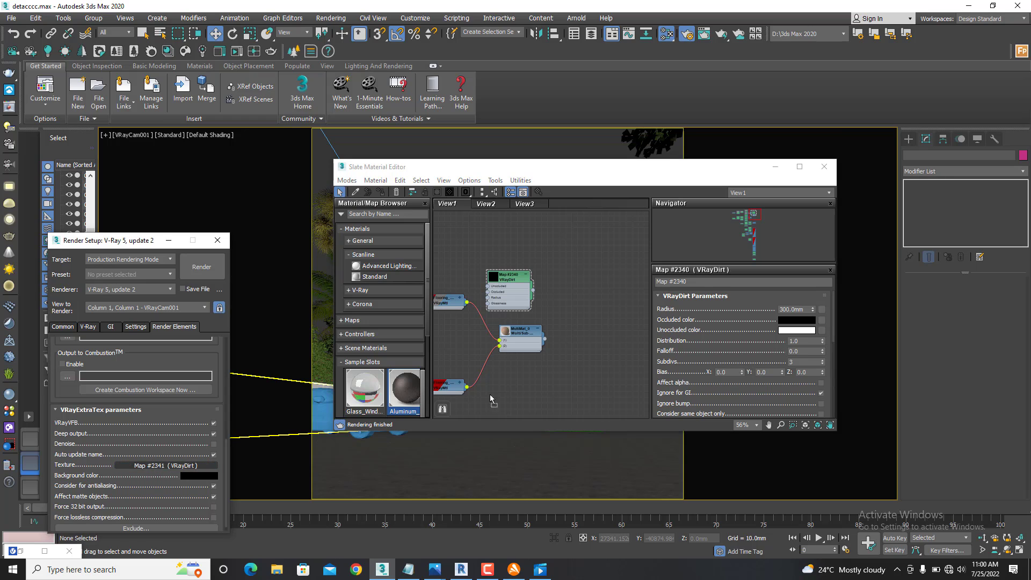
{"action": "left_click_drag", "start_coordinate": [570, 351], "coordinate": [570, 351]}
{"action": "left_click", "coordinate": [562, 335]}
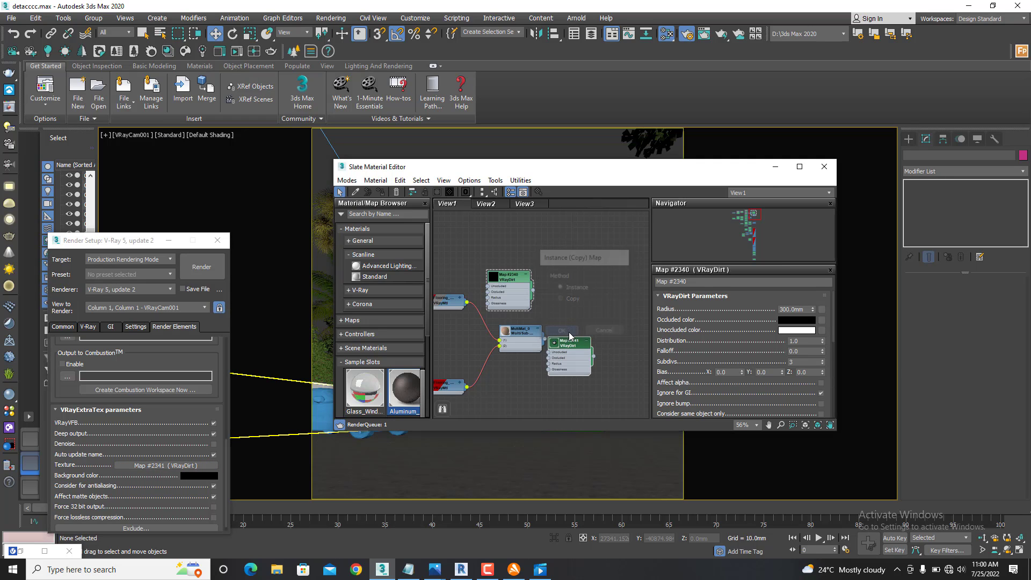
{"action": "scroll", "coordinate": [564, 349], "scroll_direction": "up", "scroll_amount": 2}
{"action": "scroll", "coordinate": [564, 350], "scroll_direction": "up", "scroll_amount": 3}
- Set the radius of the new VRayDirt map to 300 mm and move its node clear of the multi/sub-object material
{"action": "left_click", "coordinate": [568, 345]}
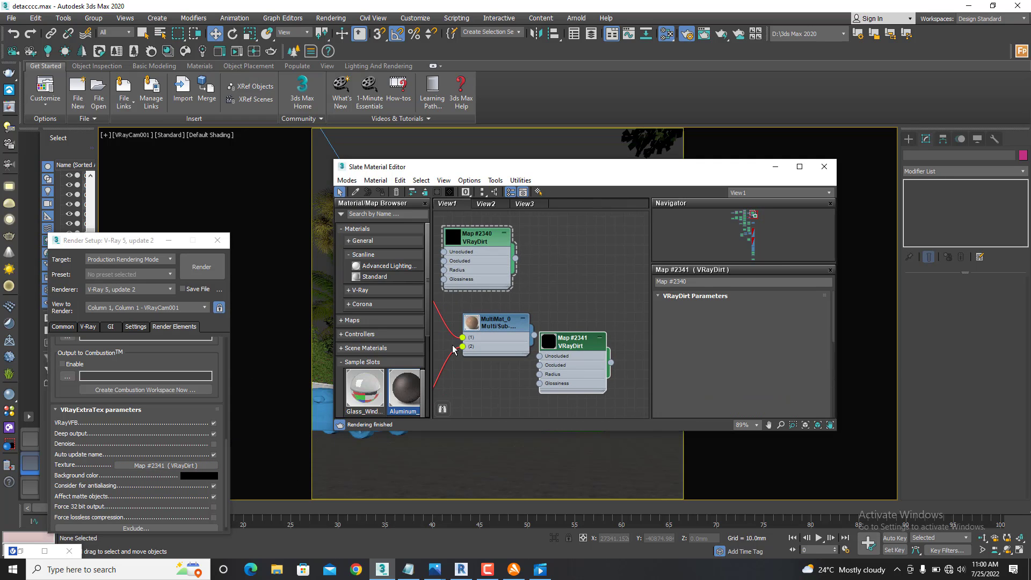
{"action": "left_click_drag", "start_coordinate": [804, 310], "coordinate": [773, 313]}
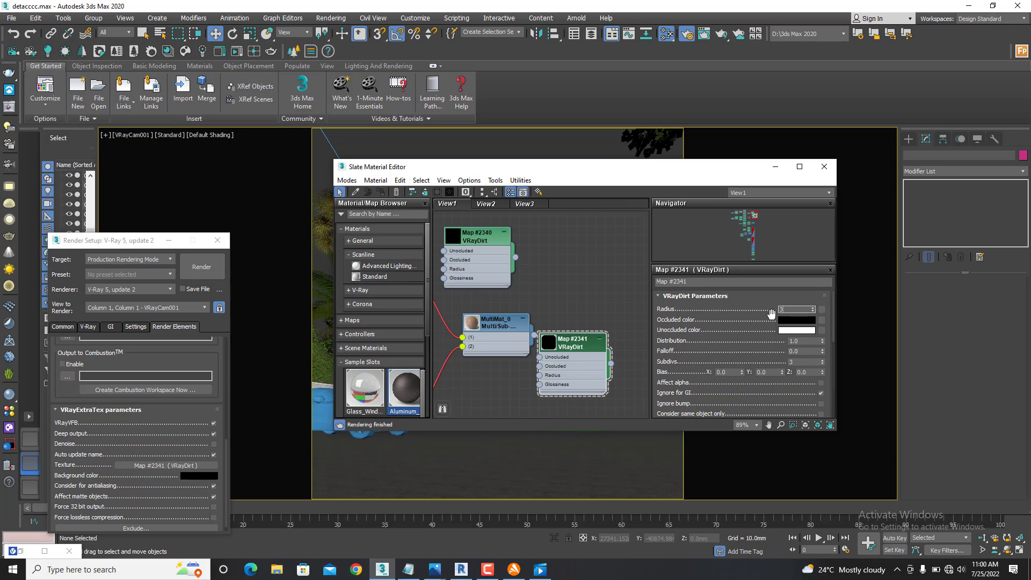
{"action": "type", "text": "300.0mm"}
{"action": "key", "text": "Return"}
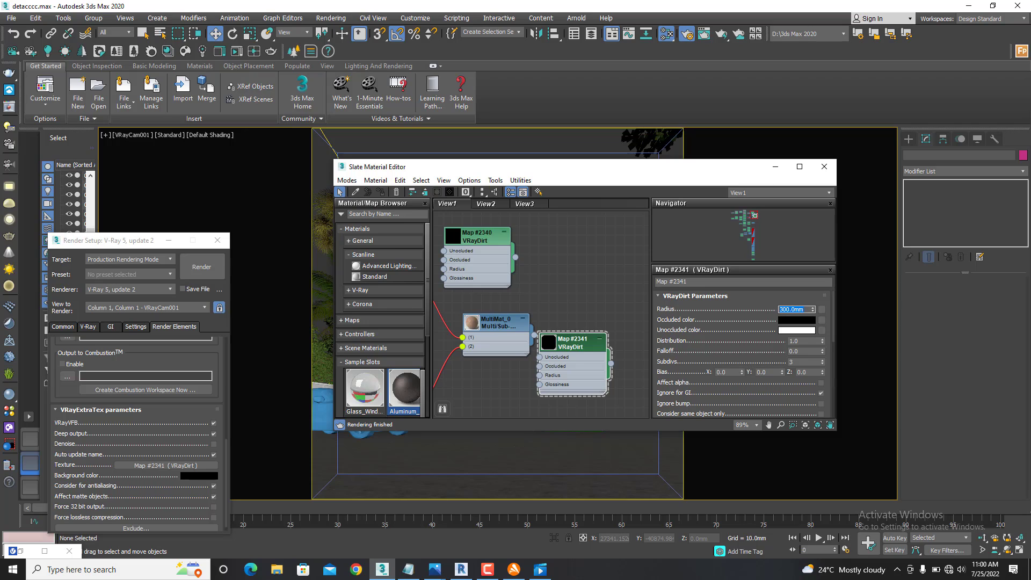
{"action": "left_click_drag", "start_coordinate": [575, 346], "coordinate": [614, 308]}
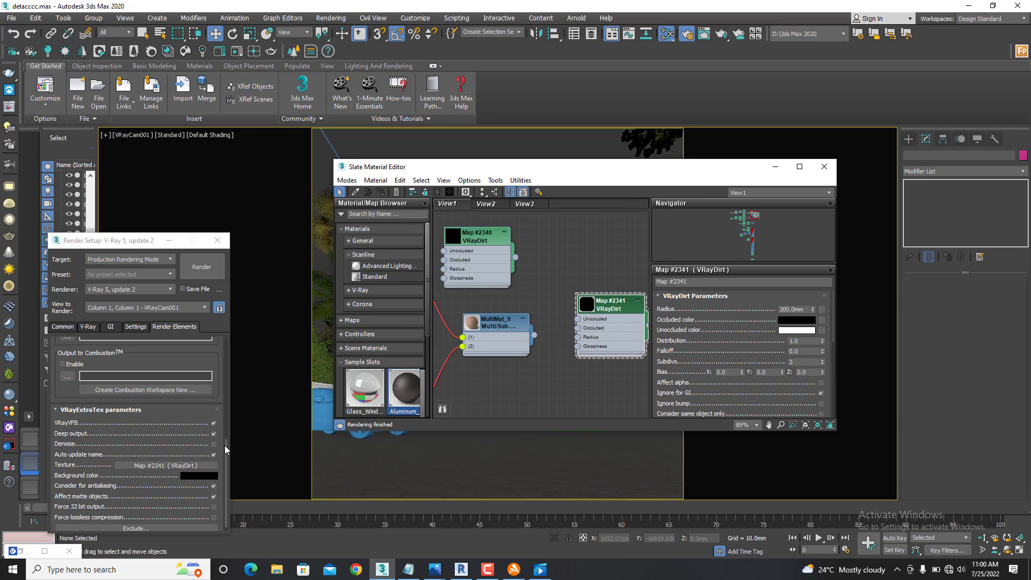
- Bring up the VRayZDepth element's parameters to check its depth range and minimize the material editor
{"action": "left_click_drag", "start_coordinate": [225, 450], "coordinate": [225, 341]}
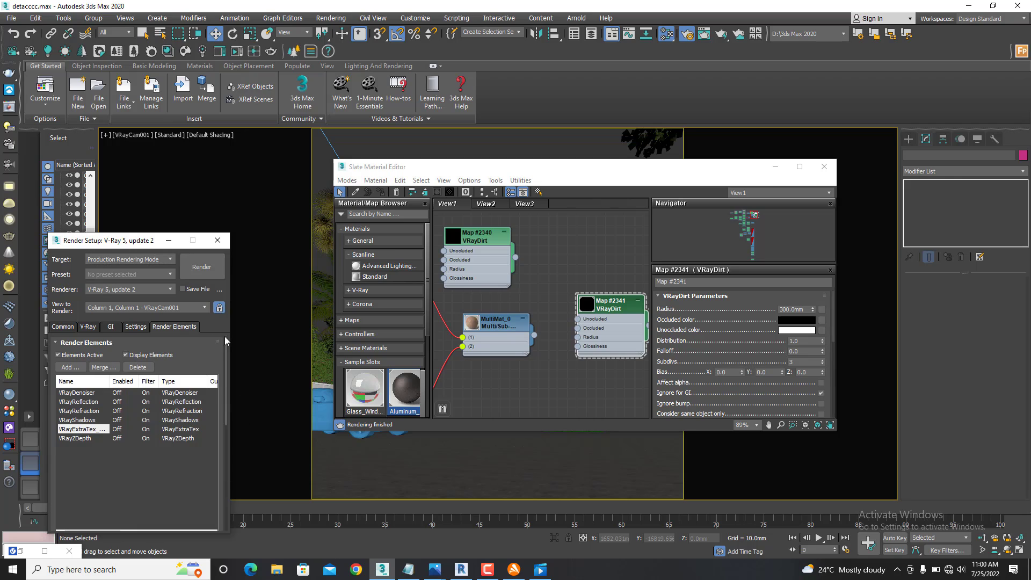
{"action": "left_click", "coordinate": [80, 440]}
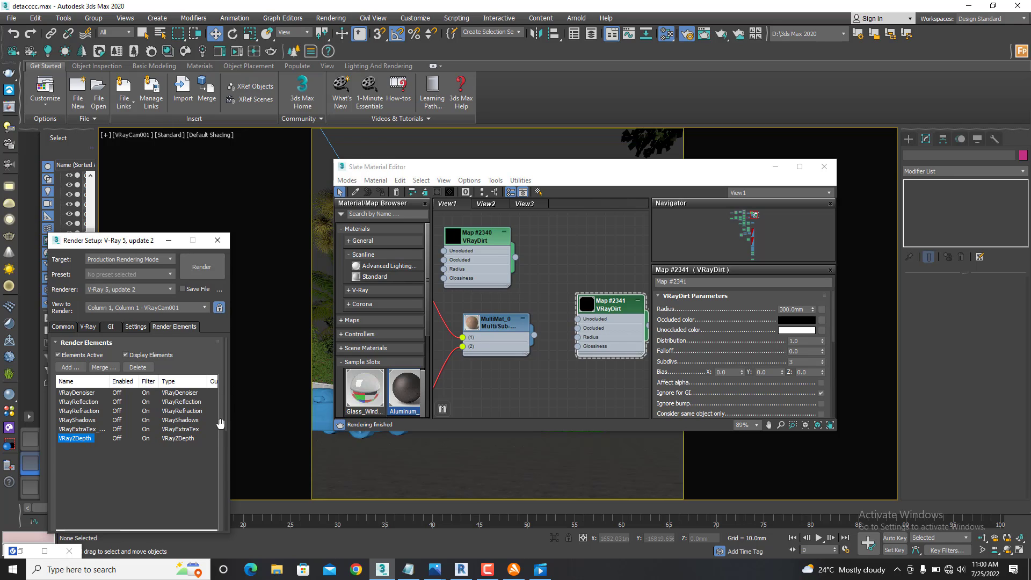
{"action": "left_click_drag", "start_coordinate": [227, 404], "coordinate": [228, 478]}
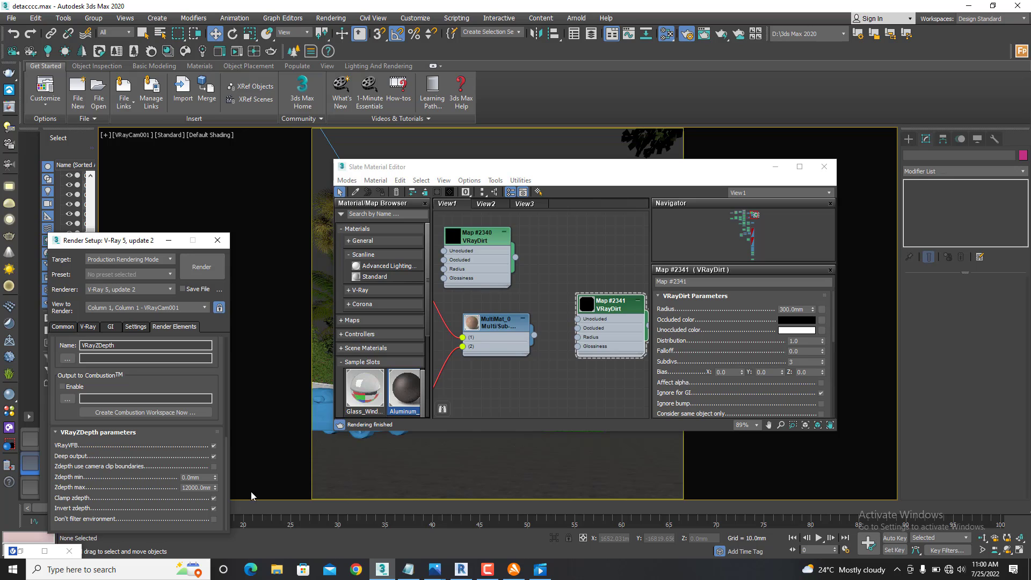
{"action": "left_click", "coordinate": [775, 167]}
- Switch the viewport to the PhysCamera001 view and select that camera to show its parameters
{"action": "left_click", "coordinate": [144, 135]}
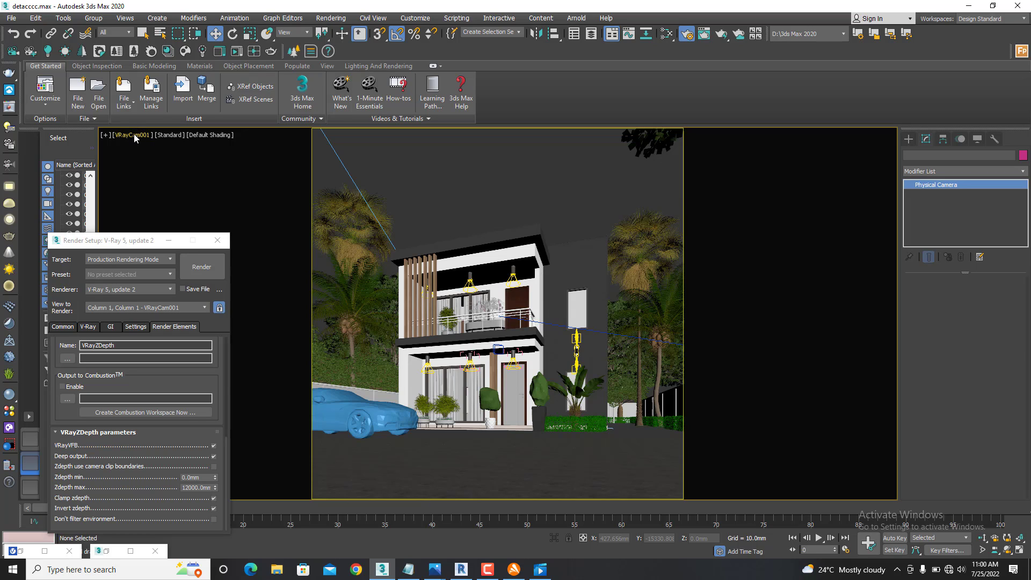
{"action": "left_click", "coordinate": [134, 135]}
{"action": "left_click", "coordinate": [391, 179]}
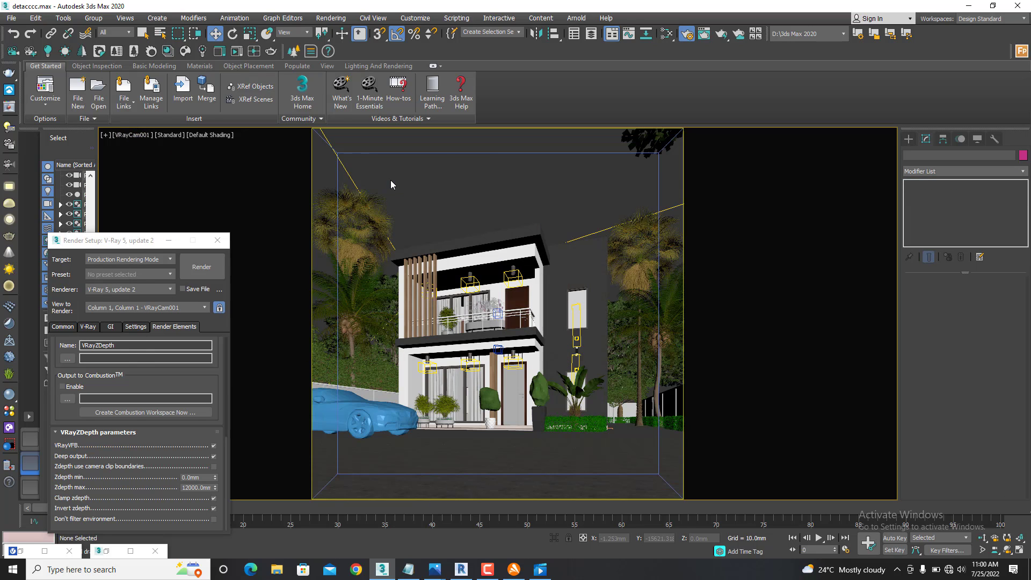
{"action": "key", "text": "c"}
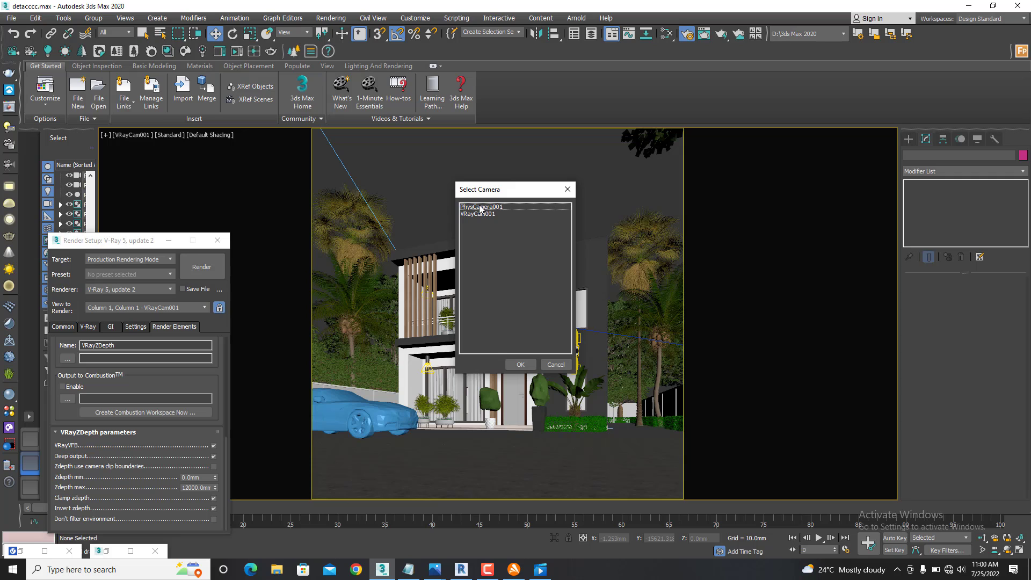
{"action": "double_click", "coordinate": [480, 207]}
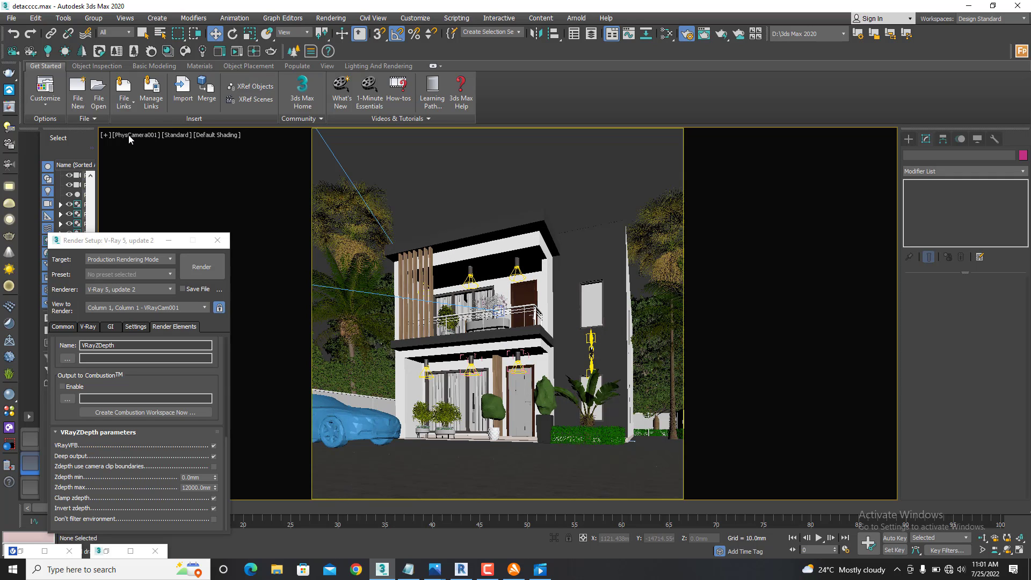
{"action": "left_click", "coordinate": [128, 134]}
{"action": "left_click", "coordinate": [167, 338]}
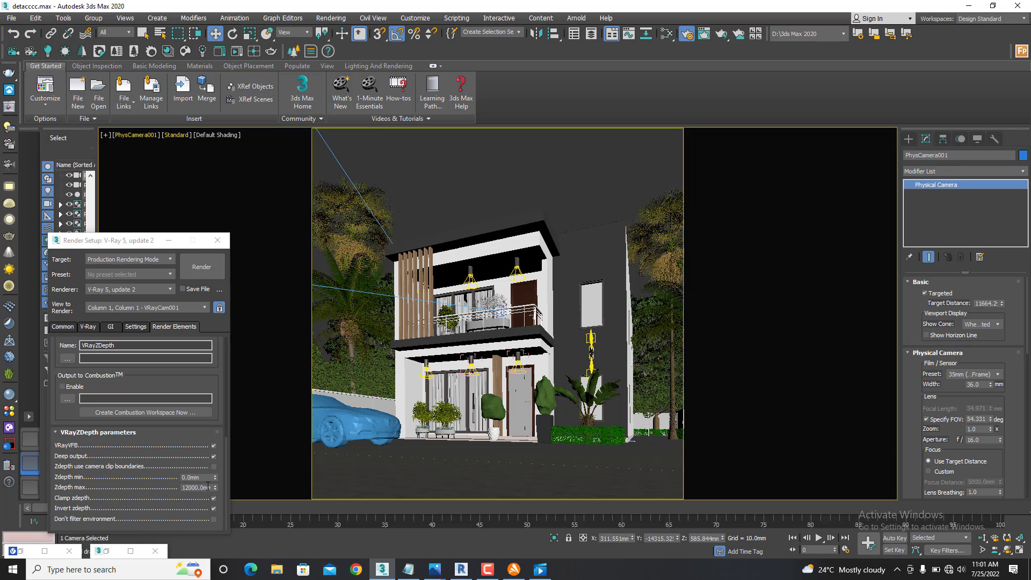
- Return to the render elements list and clear the VRayZDepth selection
{"action": "left_click", "coordinate": [178, 498]}
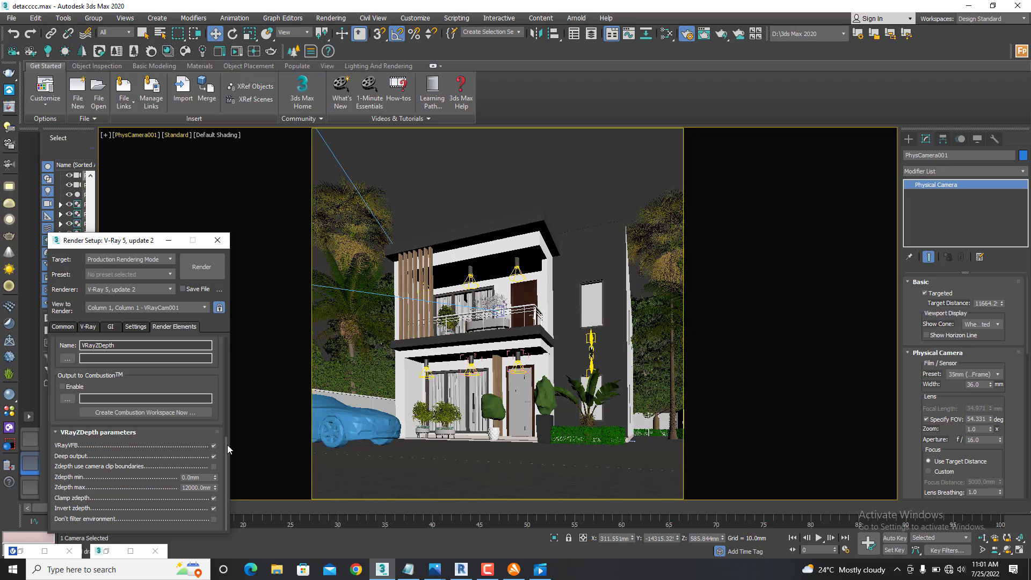
{"action": "left_click_drag", "start_coordinate": [231, 441], "coordinate": [226, 342]}
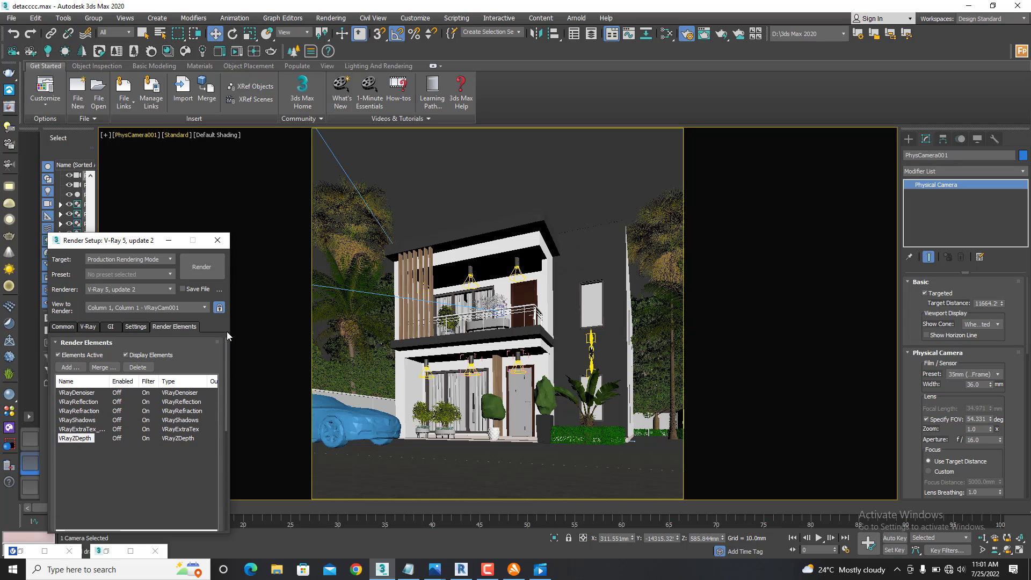
{"action": "left_click", "coordinate": [117, 466]}
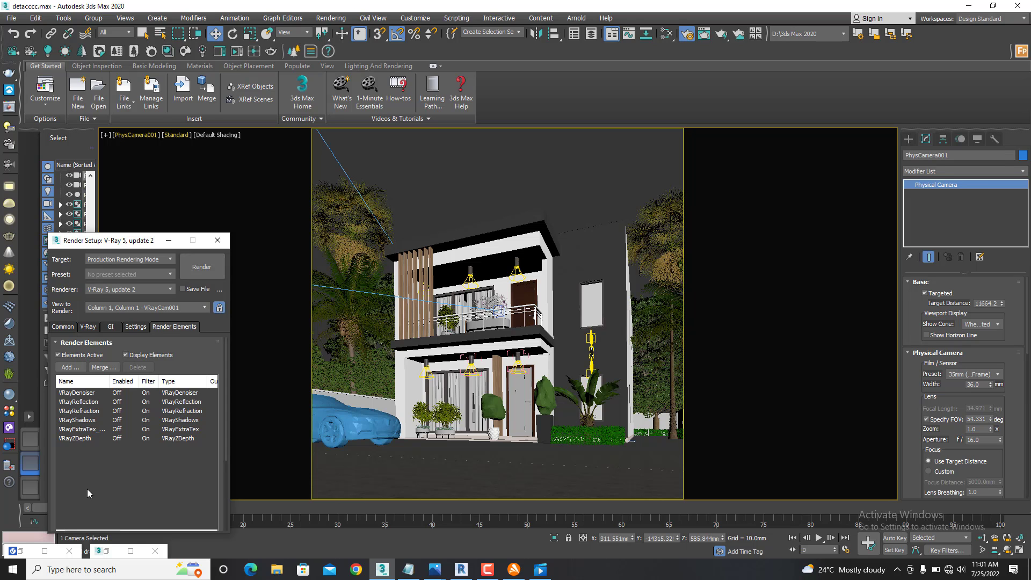
- Restore the V-Ray frame buffer and examine the house's upper floor in the VRayDenoiser channel
{"action": "left_click", "coordinate": [44, 551]}
{"action": "scroll", "coordinate": [398, 250], "scroll_direction": "up", "scroll_amount": 2}
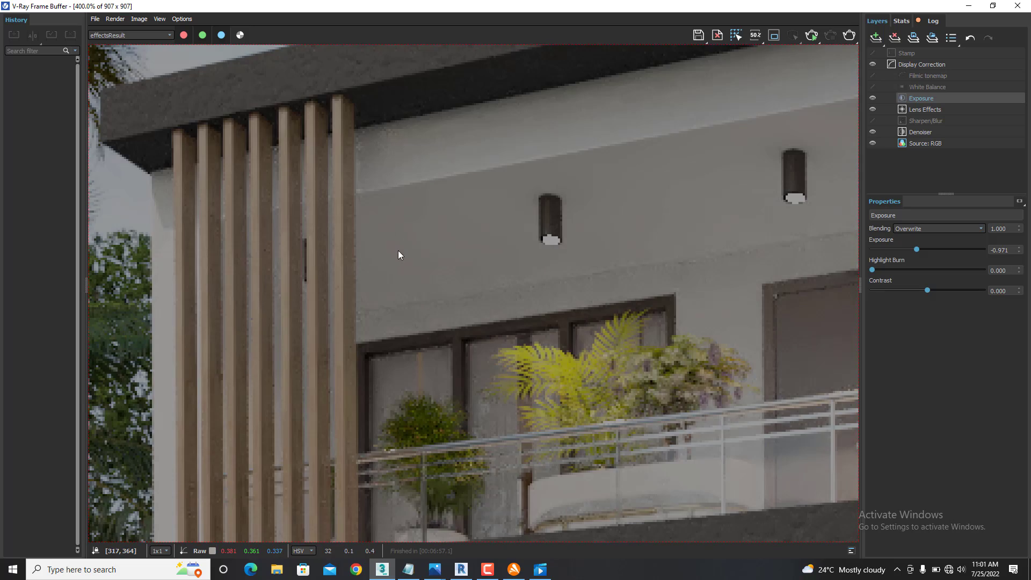
{"action": "scroll", "coordinate": [393, 304], "scroll_direction": "down", "scroll_amount": 1}
{"action": "left_click", "coordinate": [171, 33]}
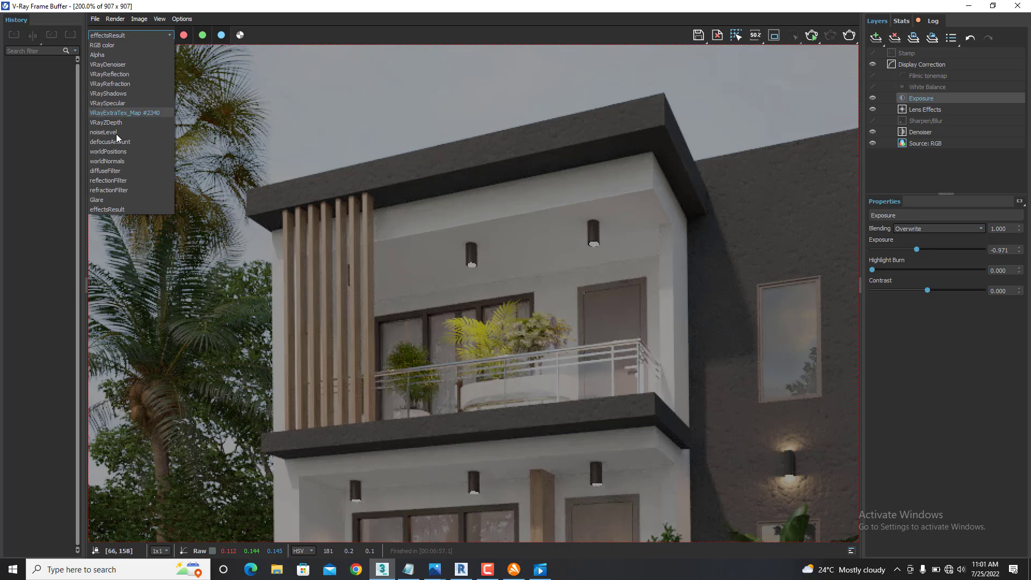
{"action": "left_click", "coordinate": [114, 64]}
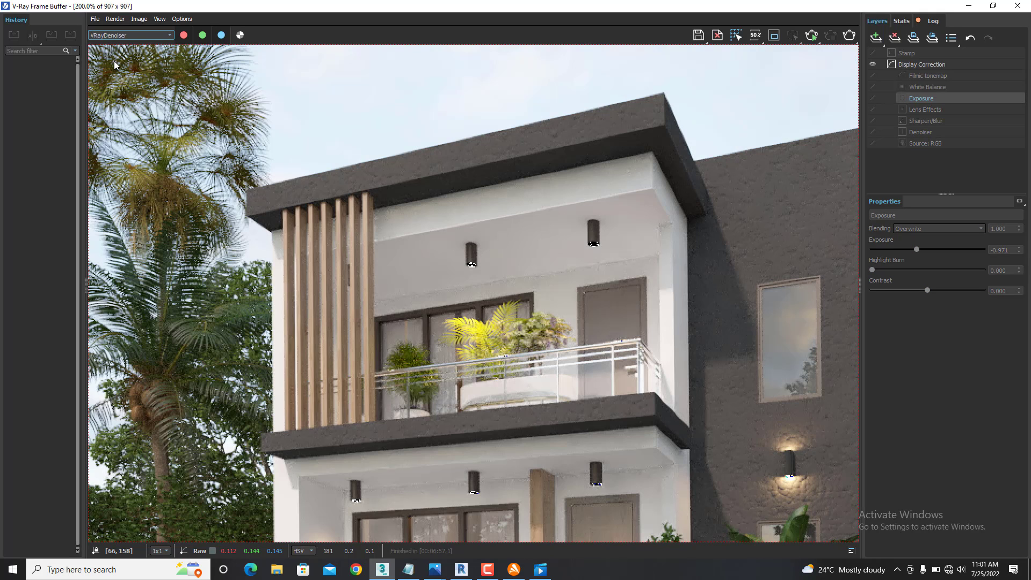
{"action": "scroll", "coordinate": [539, 258], "scroll_direction": "down", "scroll_amount": 1}
{"action": "scroll", "coordinate": [559, 288], "scroll_direction": "up", "scroll_amount": 1}
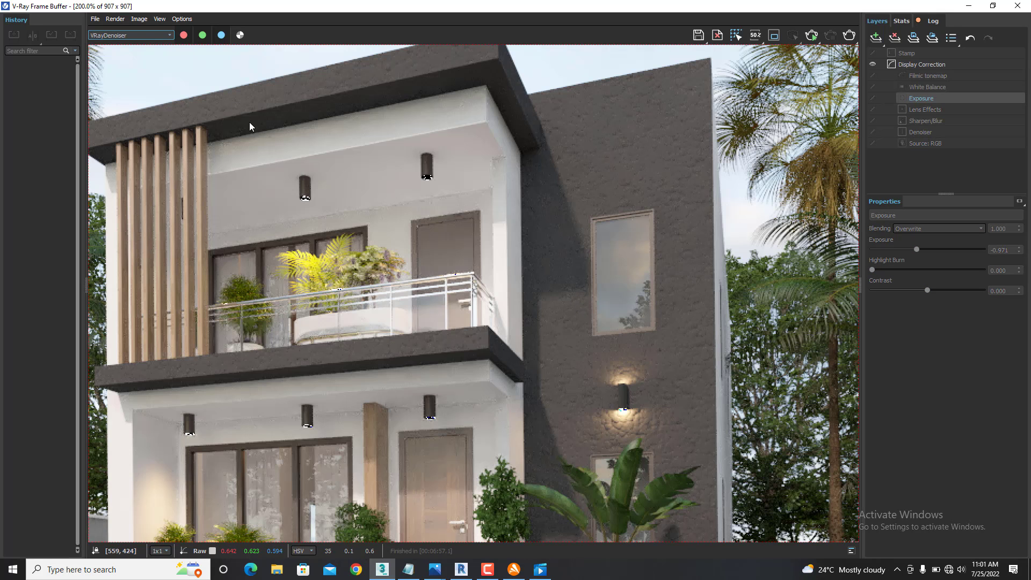
- Display the VRayReflection channel and examine the reflections on the balcony railing up close
{"action": "left_click", "coordinate": [165, 33]}
{"action": "left_click", "coordinate": [114, 75]}
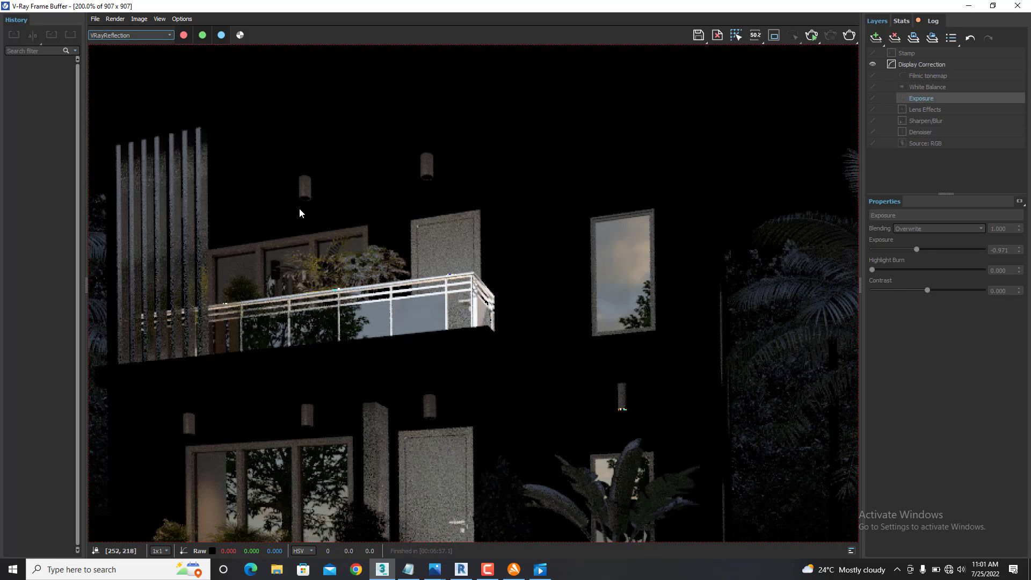
{"action": "scroll", "coordinate": [419, 317], "scroll_direction": "up", "scroll_amount": 1}
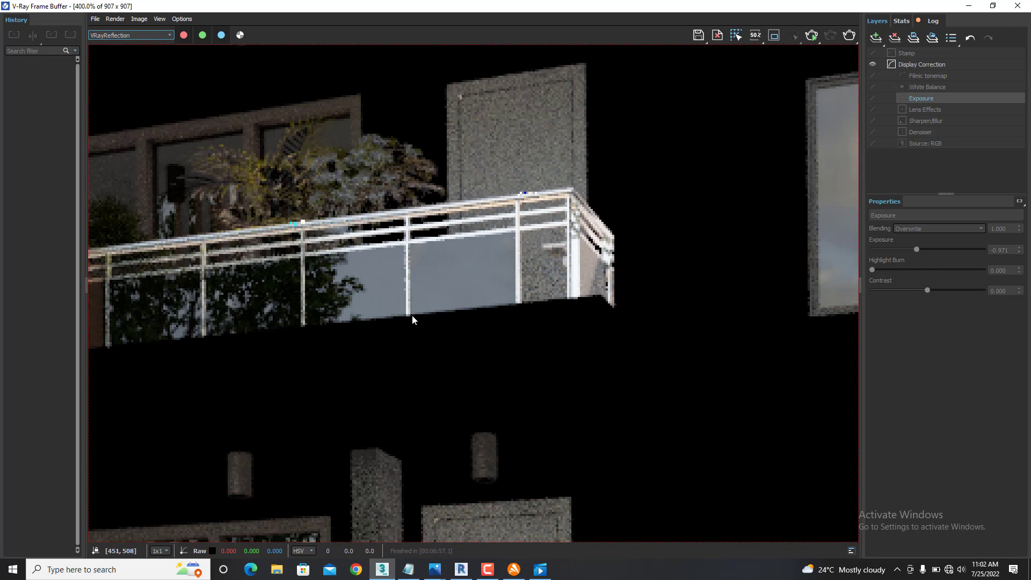
- Examine the reflections on the balcony glass, the ground-floor windows and the entrance door in the VRayReflection channel
{"action": "scroll", "coordinate": [474, 268], "scroll_direction": "down", "scroll_amount": 2}
{"action": "scroll", "coordinate": [418, 265], "scroll_direction": "up", "scroll_amount": 2}
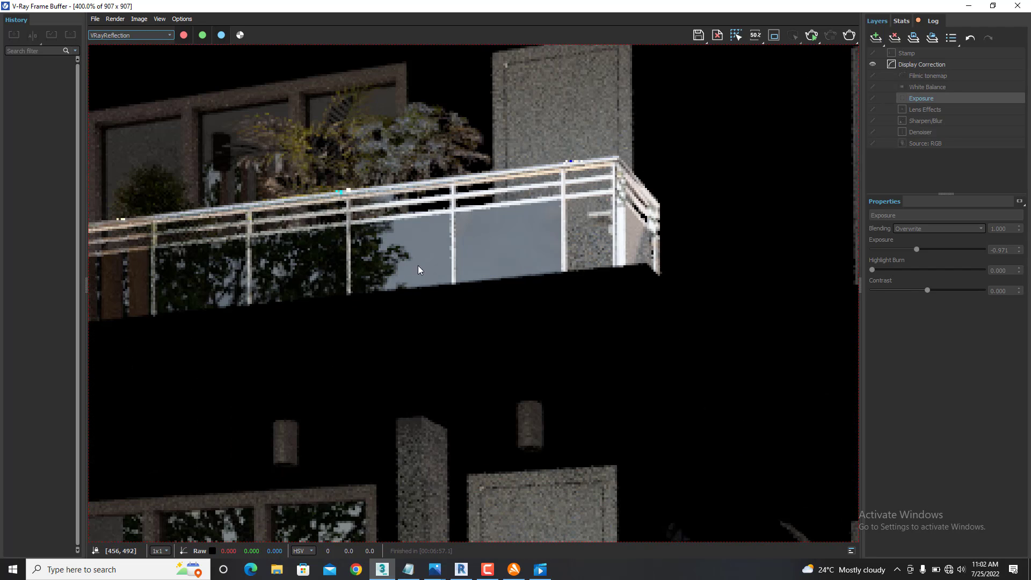
{"action": "scroll", "coordinate": [430, 256], "scroll_direction": "down", "scroll_amount": 2}
{"action": "scroll", "coordinate": [357, 392], "scroll_direction": "up", "scroll_amount": 3}
{"action": "scroll", "coordinate": [350, 368], "scroll_direction": "down", "scroll_amount": 1}
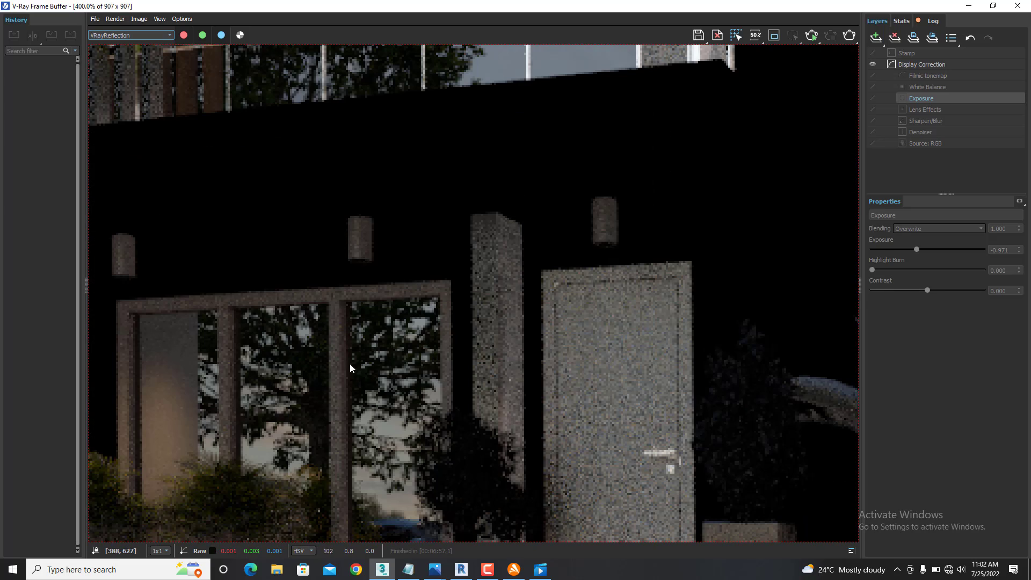
{"action": "scroll", "coordinate": [431, 333], "scroll_direction": "down", "scroll_amount": 2}
{"action": "scroll", "coordinate": [466, 207], "scroll_direction": "up", "scroll_amount": 2}
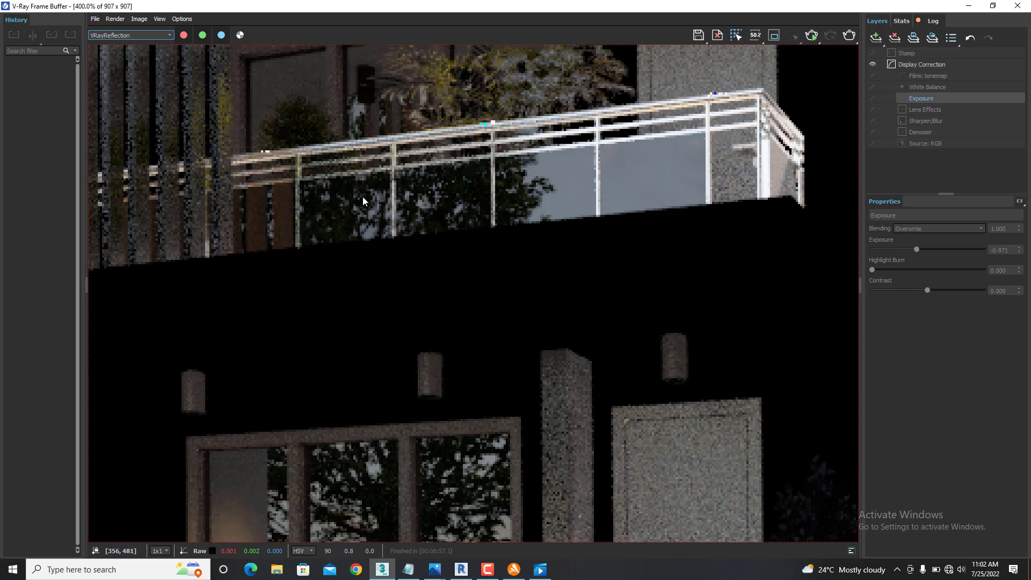
{"action": "scroll", "coordinate": [382, 219], "scroll_direction": "down", "scroll_amount": 2}
{"action": "scroll", "coordinate": [729, 206], "scroll_direction": "up", "scroll_amount": 2}
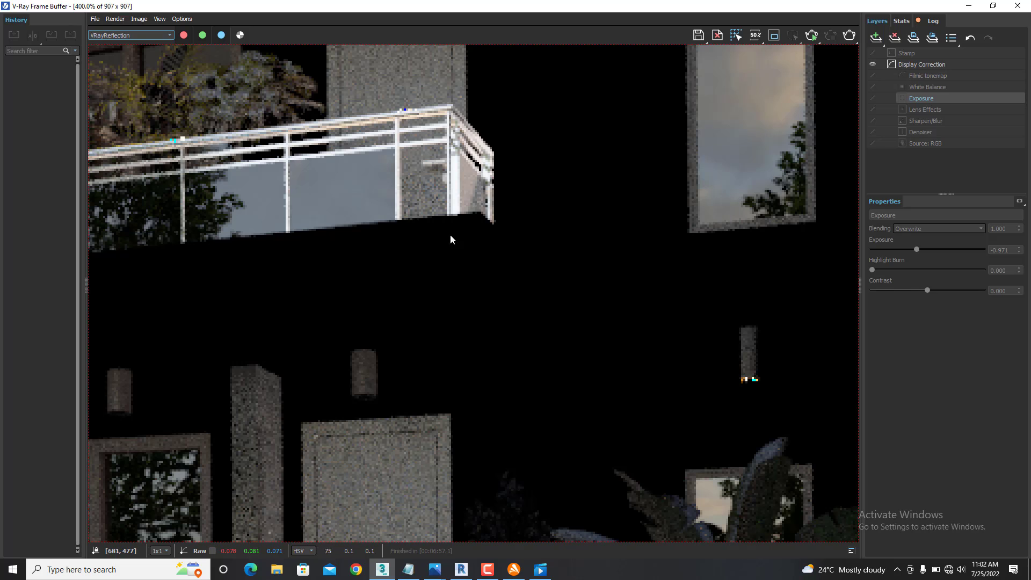
- Display the VRayRefraction channel and examine the balcony glass and the windows on both floors
{"action": "left_click", "coordinate": [130, 34]}
{"action": "left_click", "coordinate": [125, 84]}
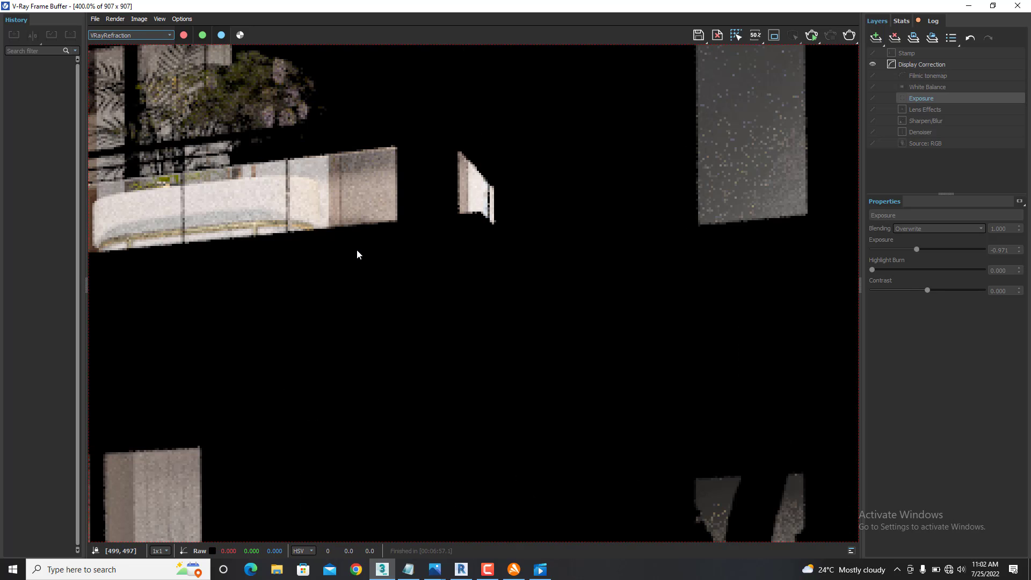
{"action": "scroll", "coordinate": [371, 245], "scroll_direction": "down", "scroll_amount": 1}
{"action": "scroll", "coordinate": [382, 244], "scroll_direction": "down", "scroll_amount": 1}
{"action": "scroll", "coordinate": [521, 289], "scroll_direction": "up", "scroll_amount": 2}
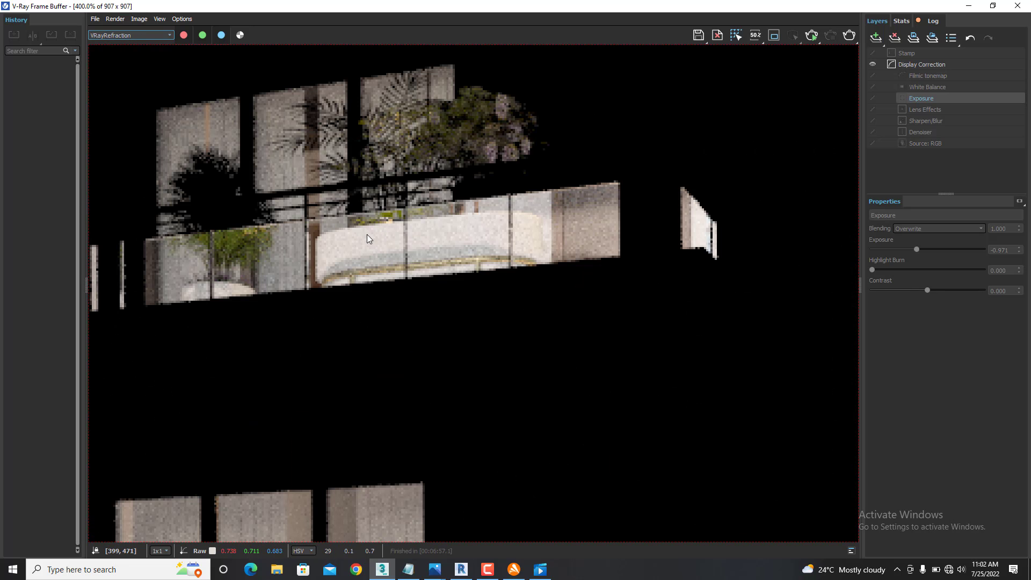
{"action": "scroll", "coordinate": [370, 235], "scroll_direction": "down", "scroll_amount": 2}
{"action": "scroll", "coordinate": [311, 369], "scroll_direction": "up", "scroll_amount": 2}
{"action": "scroll", "coordinate": [529, 383], "scroll_direction": "down", "scroll_amount": 2}
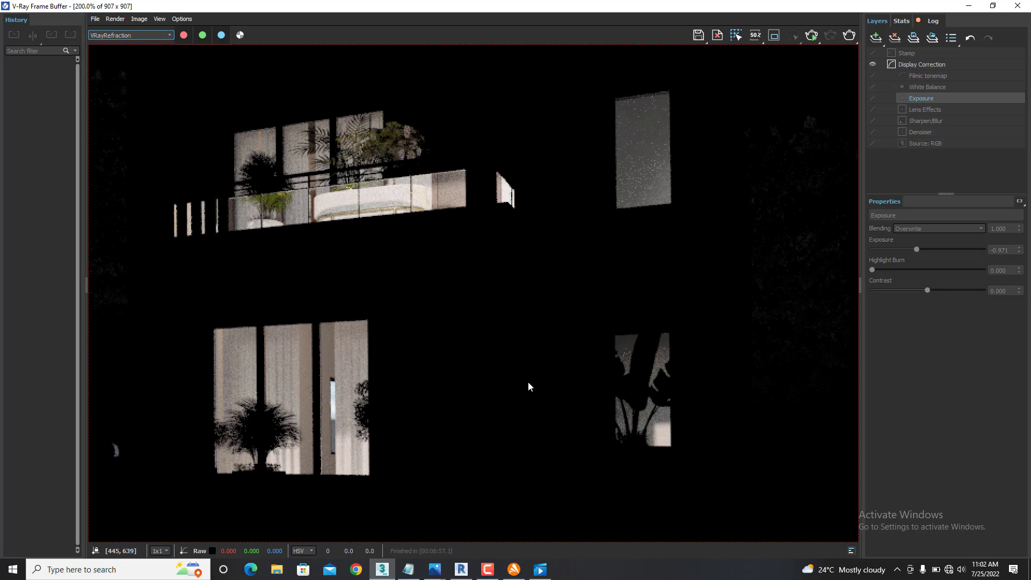
{"action": "scroll", "coordinate": [644, 422], "scroll_direction": "up", "scroll_amount": 2}
- Display the VRayShadows channel and examine the ground floor and upper facade of the house
{"action": "left_click", "coordinate": [151, 34]}
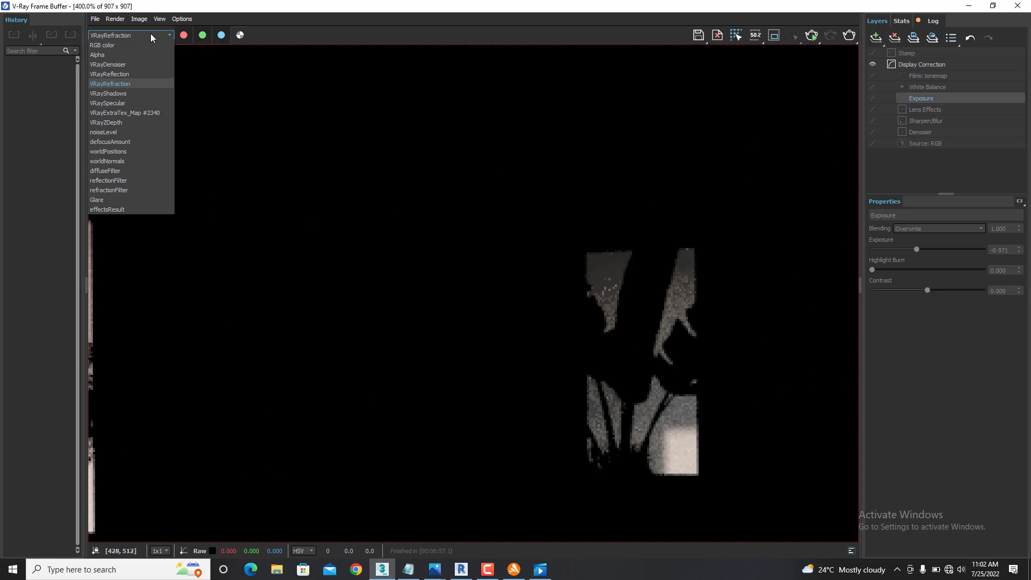
{"action": "left_click", "coordinate": [123, 92]}
{"action": "scroll", "coordinate": [346, 196], "scroll_direction": "down", "scroll_amount": 2}
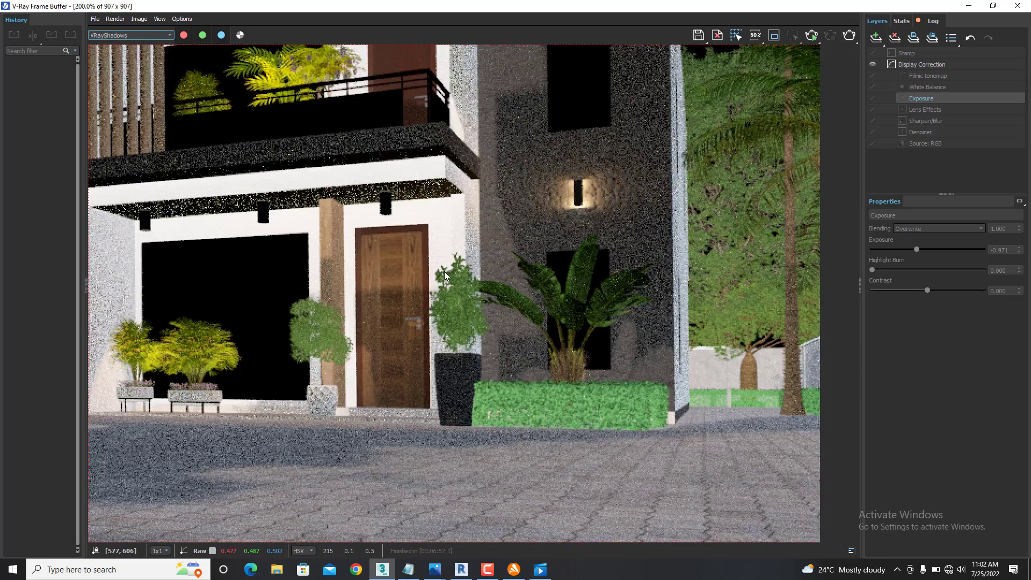
{"action": "scroll", "coordinate": [540, 258], "scroll_direction": "up", "scroll_amount": 1}
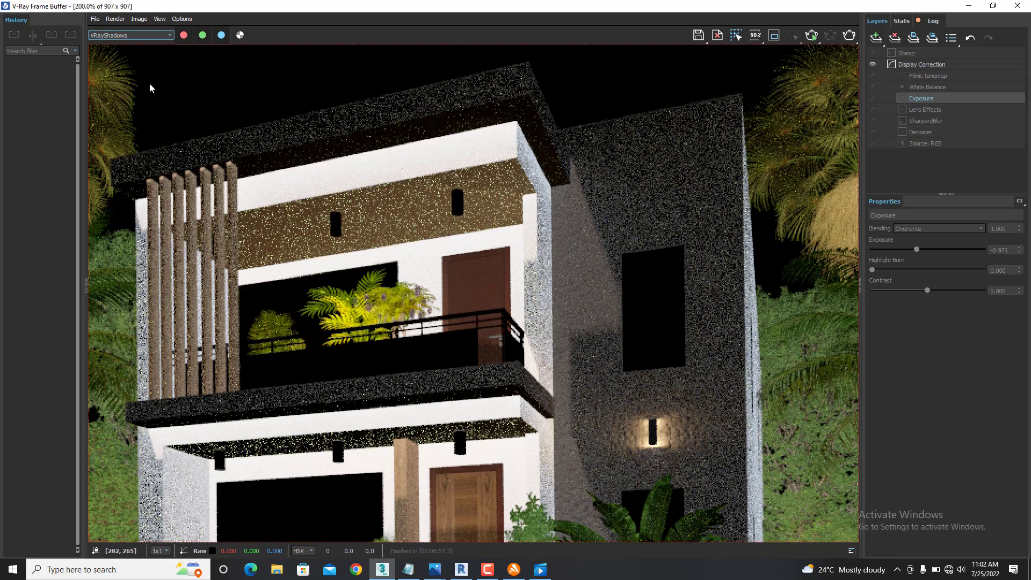
- Display the VRaySpecular channel and examine the highlights on the balcony, entrance door and parked car
{"action": "left_click", "coordinate": [156, 35]}
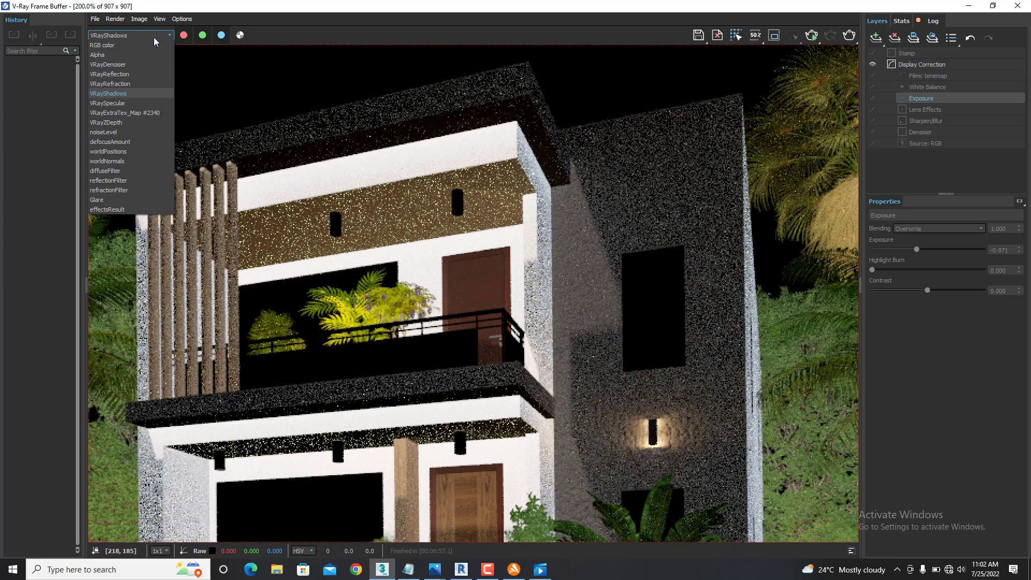
{"action": "left_click", "coordinate": [121, 104]}
{"action": "scroll", "coordinate": [412, 284], "scroll_direction": "up", "scroll_amount": 2}
{"action": "scroll", "coordinate": [376, 272], "scroll_direction": "down", "scroll_amount": 2}
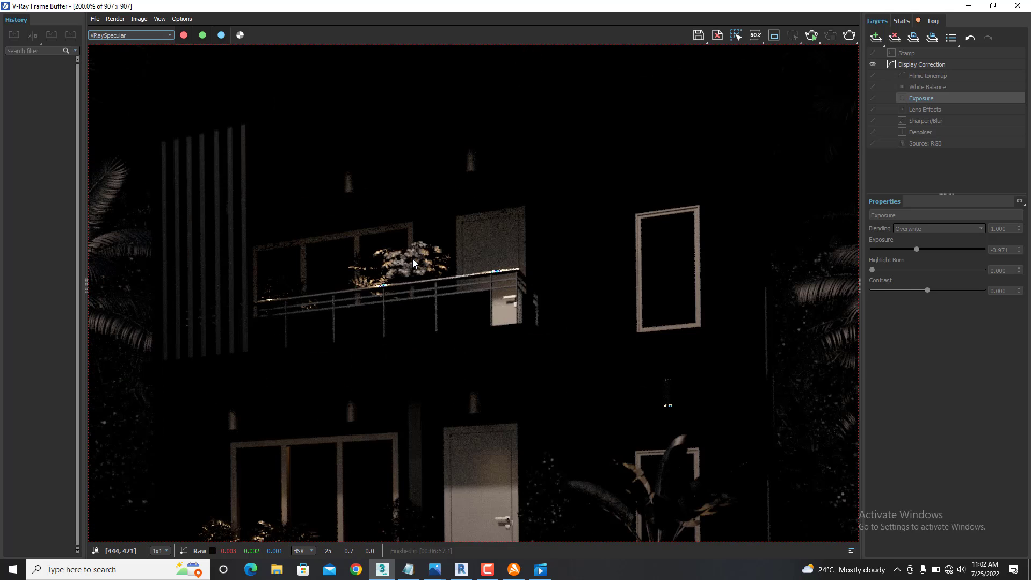
{"action": "scroll", "coordinate": [415, 259], "scroll_direction": "down", "scroll_amount": 1}
{"action": "scroll", "coordinate": [327, 438], "scroll_direction": "up", "scroll_amount": 1}
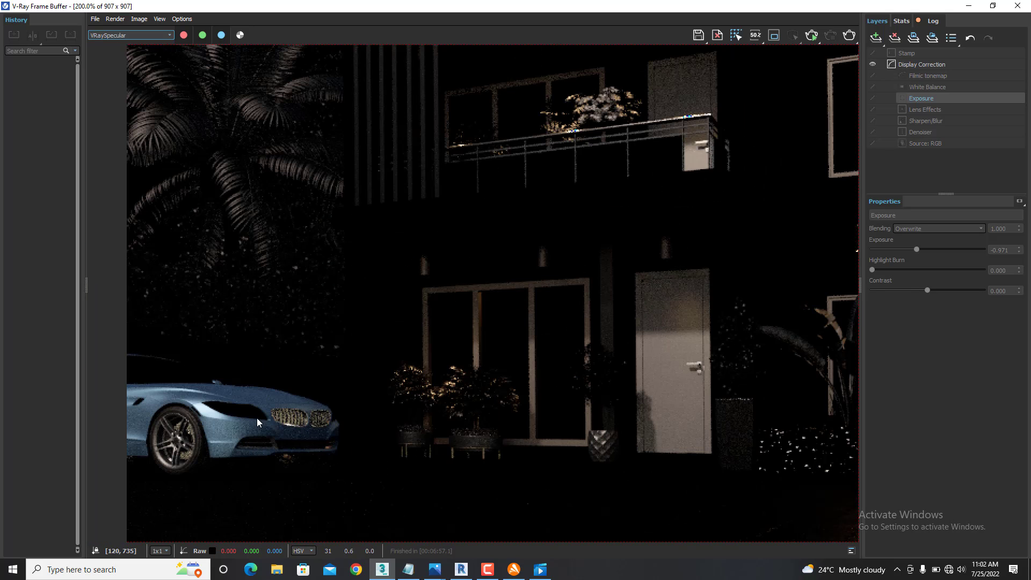
{"action": "scroll", "coordinate": [331, 440], "scroll_direction": "down", "scroll_amount": 1}
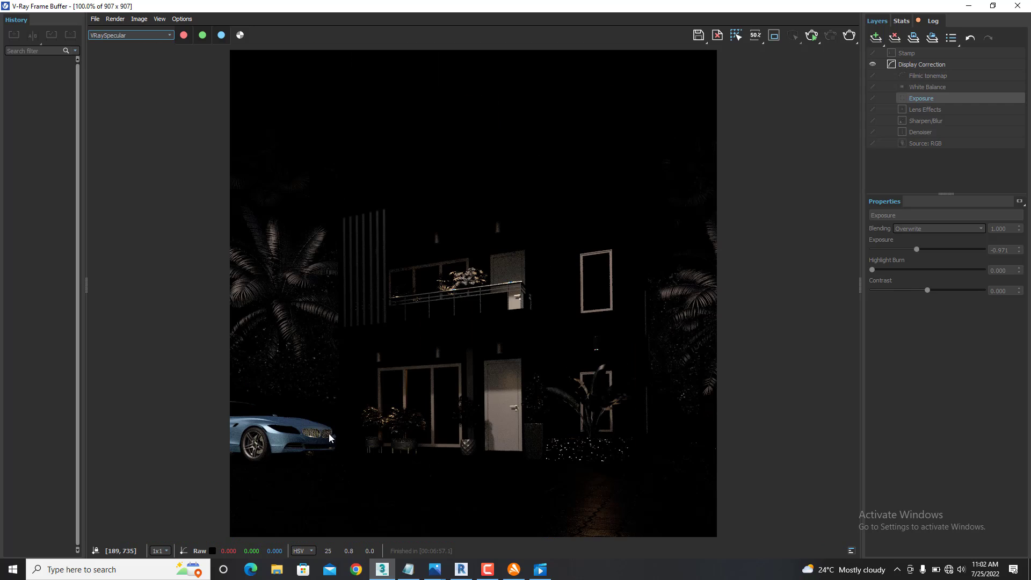
{"action": "scroll", "coordinate": [457, 266], "scroll_direction": "up", "scroll_amount": 2}
{"action": "scroll", "coordinate": [478, 268], "scroll_direction": "down", "scroll_amount": 1}
{"action": "scroll", "coordinate": [478, 268], "scroll_direction": "down", "scroll_amount": 1}
- Display the VRayExtraTex_Map #2340 channel and examine the facade up close
{"action": "left_click", "coordinate": [171, 35]}
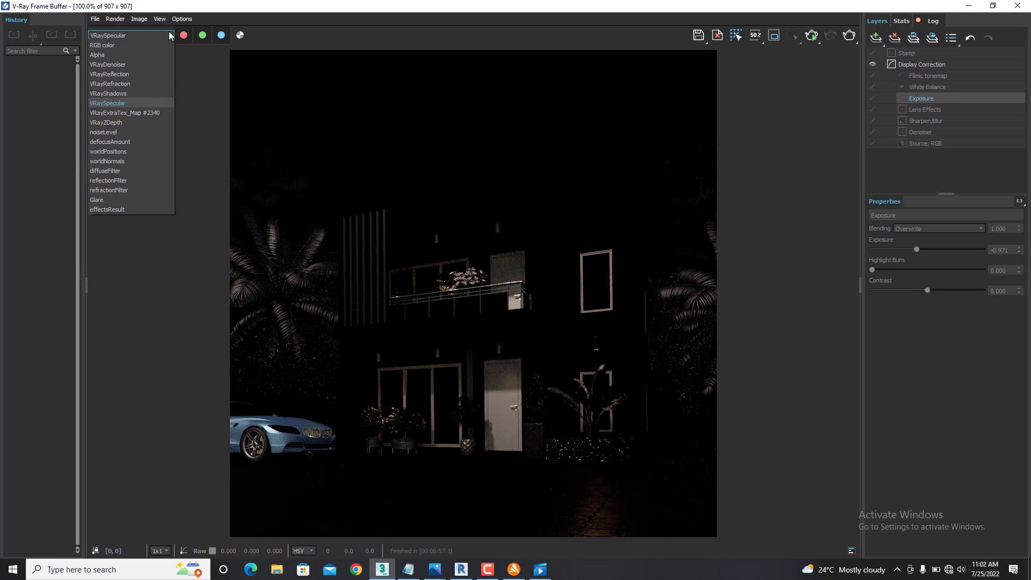
{"action": "left_click", "coordinate": [115, 115]}
{"action": "scroll", "coordinate": [365, 320], "scroll_direction": "up", "scroll_amount": 1}
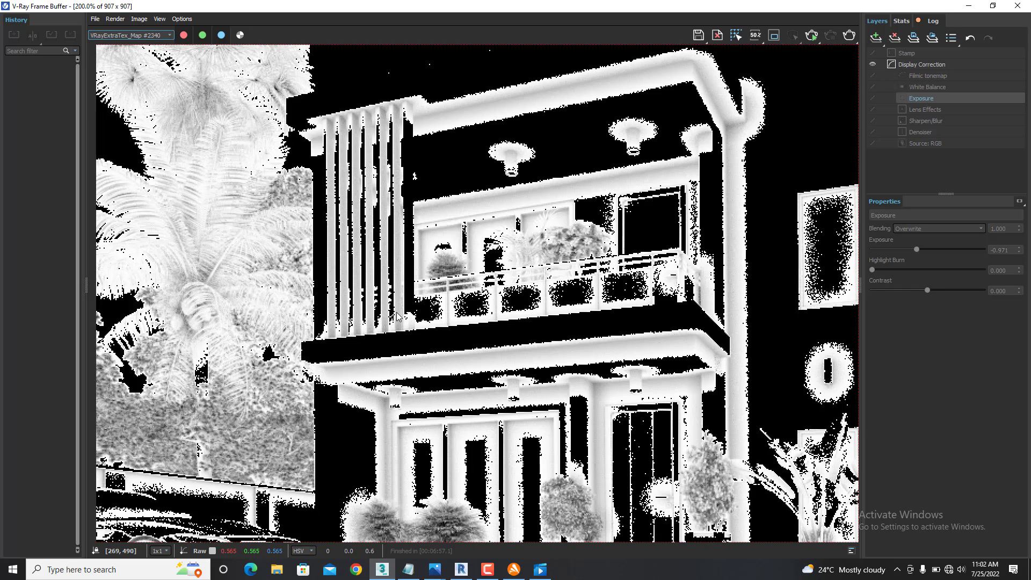
{"action": "scroll", "coordinate": [399, 317], "scroll_direction": "down", "scroll_amount": 1}
- Display the VRayZDepth channel and examine the depth of the car, planting and ground
{"action": "left_click", "coordinate": [167, 34]}
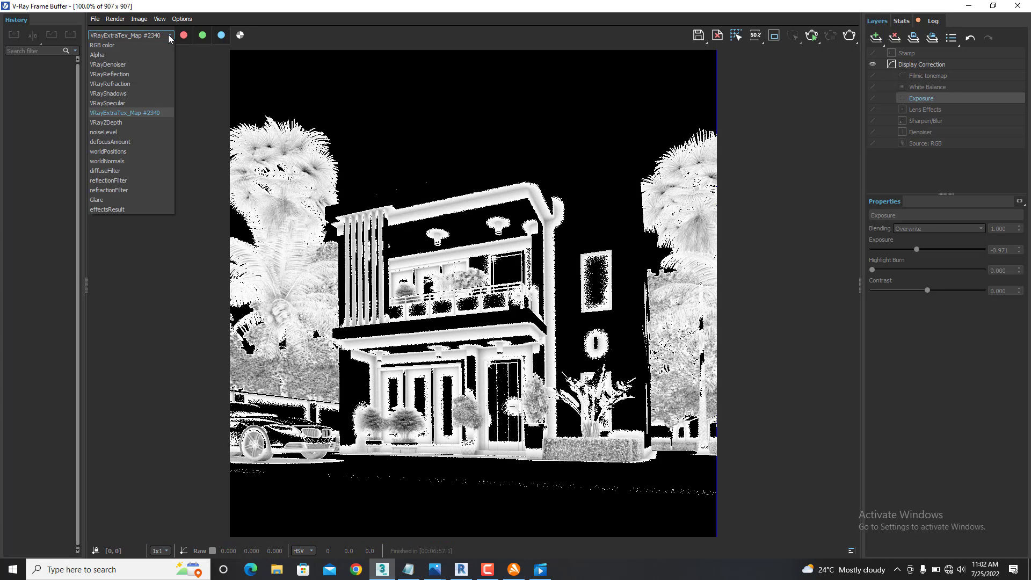
{"action": "left_click", "coordinate": [113, 129]}
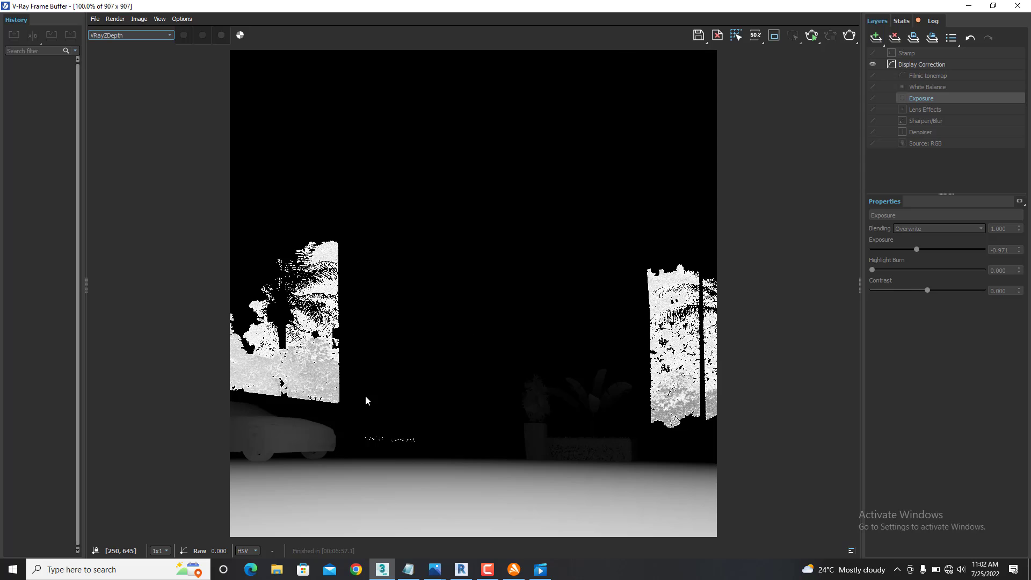
{"action": "scroll", "coordinate": [376, 386], "scroll_direction": "up", "scroll_amount": 1}
{"action": "scroll", "coordinate": [385, 381], "scroll_direction": "down", "scroll_amount": 1}
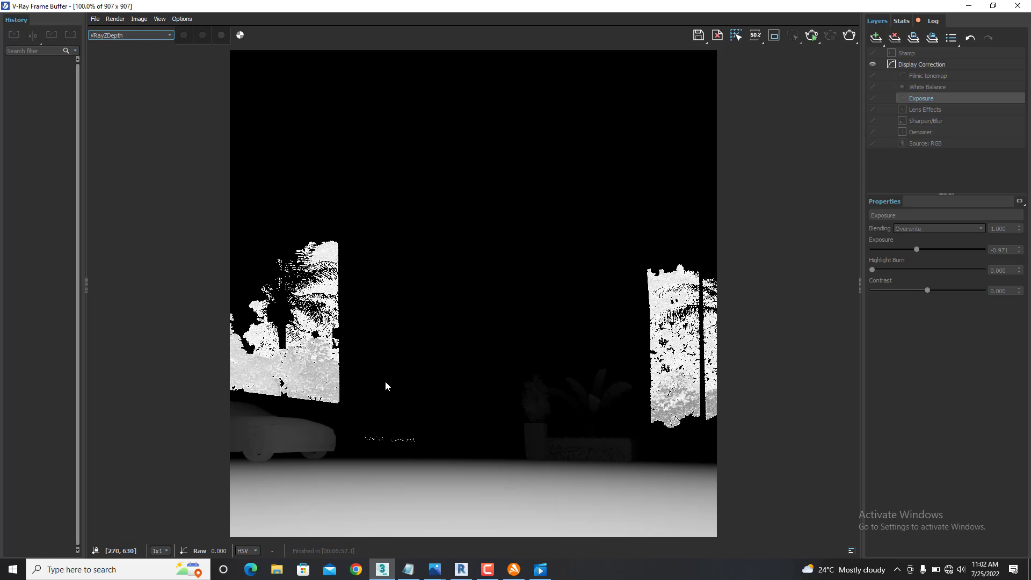
- Display the noiseLevel channel, followed by the effectsResult channel
{"action": "left_click", "coordinate": [167, 35]}
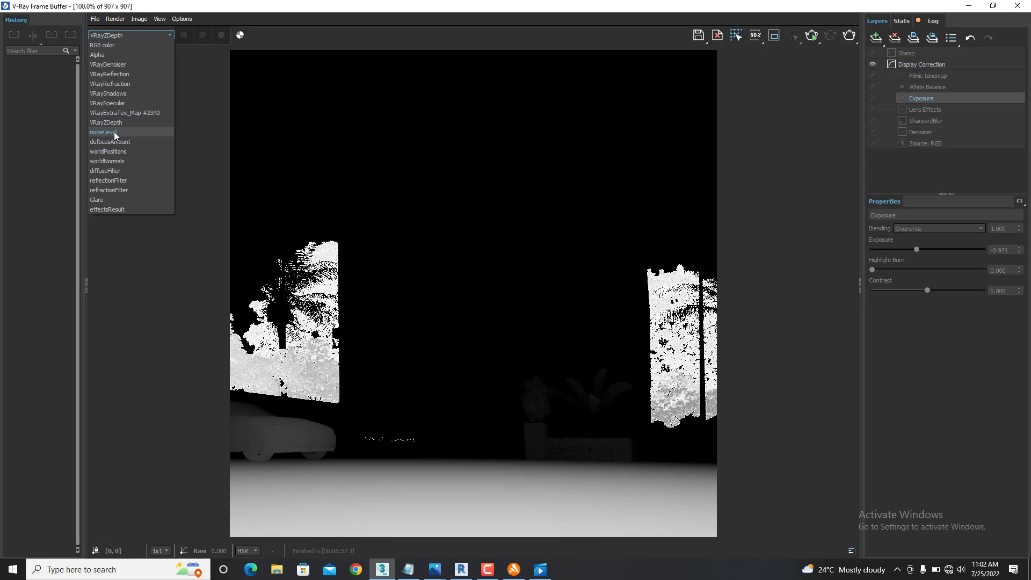
{"action": "left_click", "coordinate": [114, 132]}
{"action": "left_click", "coordinate": [149, 33]}
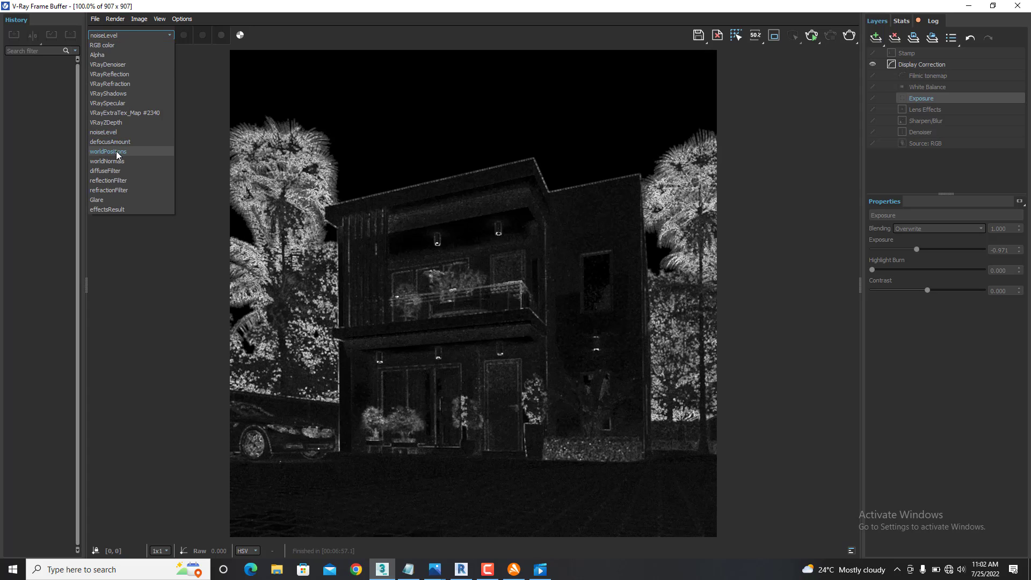
{"action": "left_click", "coordinate": [123, 208]}
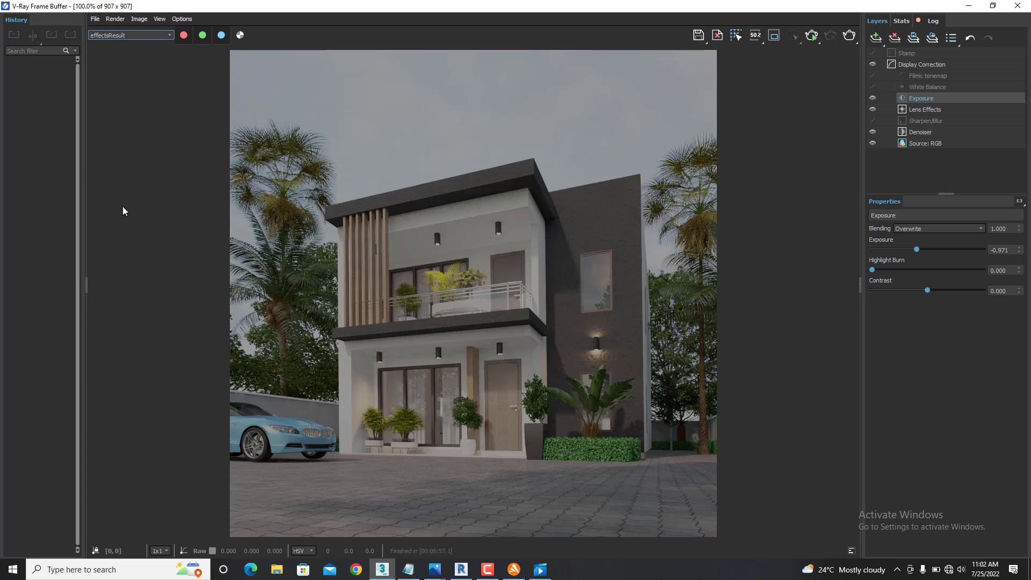
- Return the frame buffer to the RGB color channel and examine the final image of the house
{"action": "left_click", "coordinate": [149, 34]}
{"action": "left_click", "coordinate": [122, 47]}
{"action": "scroll", "coordinate": [391, 289], "scroll_direction": "up", "scroll_amount": 1}
{"action": "scroll", "coordinate": [445, 314], "scroll_direction": "down", "scroll_amount": 3}
{"action": "scroll", "coordinate": [516, 343], "scroll_direction": "up", "scroll_amount": 2}
{"action": "scroll", "coordinate": [470, 334], "scroll_direction": "down", "scroll_amount": 1}
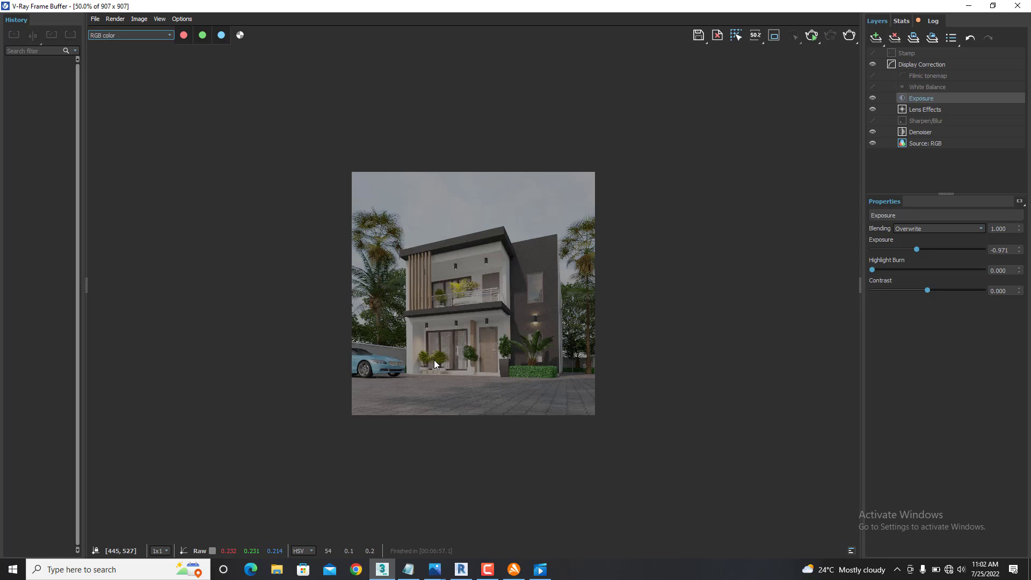
{"action": "scroll", "coordinate": [459, 361], "scroll_direction": "up", "scroll_amount": 1}
{"action": "scroll", "coordinate": [443, 370], "scroll_direction": "down", "scroll_amount": 2}
{"action": "scroll", "coordinate": [498, 344], "scroll_direction": "up", "scroll_amount": 2}
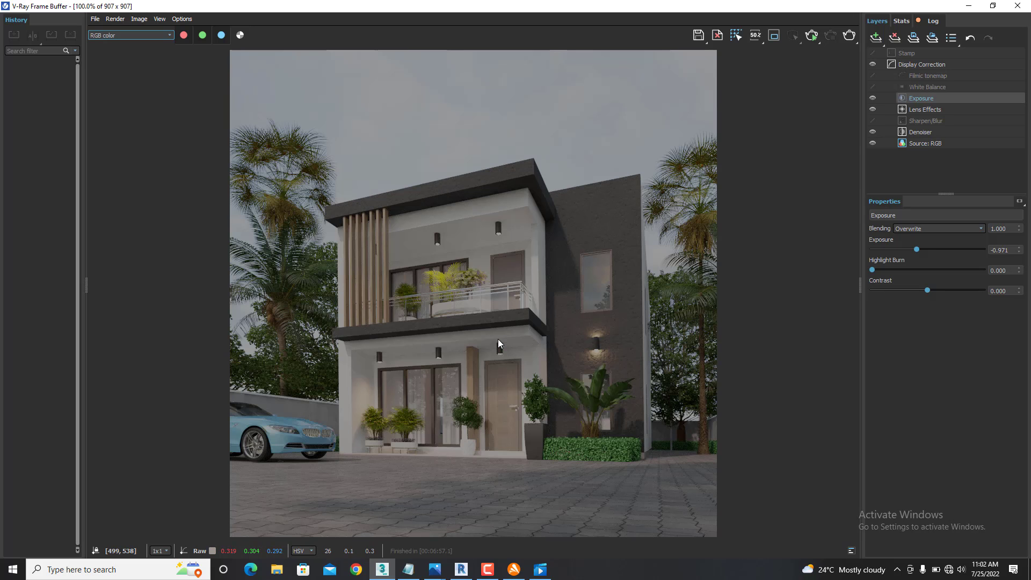
- Close the frame buffer and start a new production render of the house from Render Setup
{"action": "left_click", "coordinate": [1018, 6]}
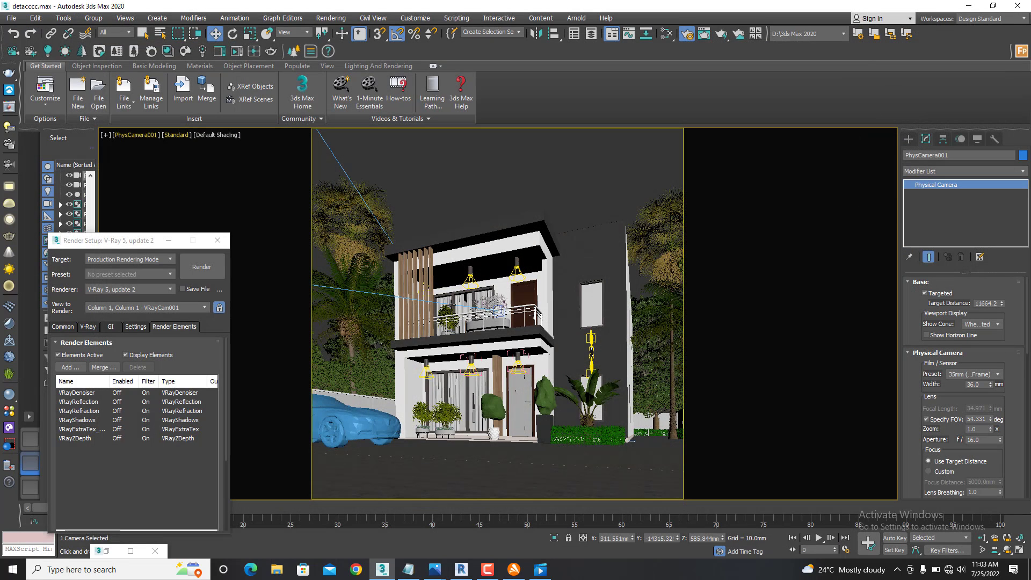
{"action": "left_click", "coordinate": [201, 268]}
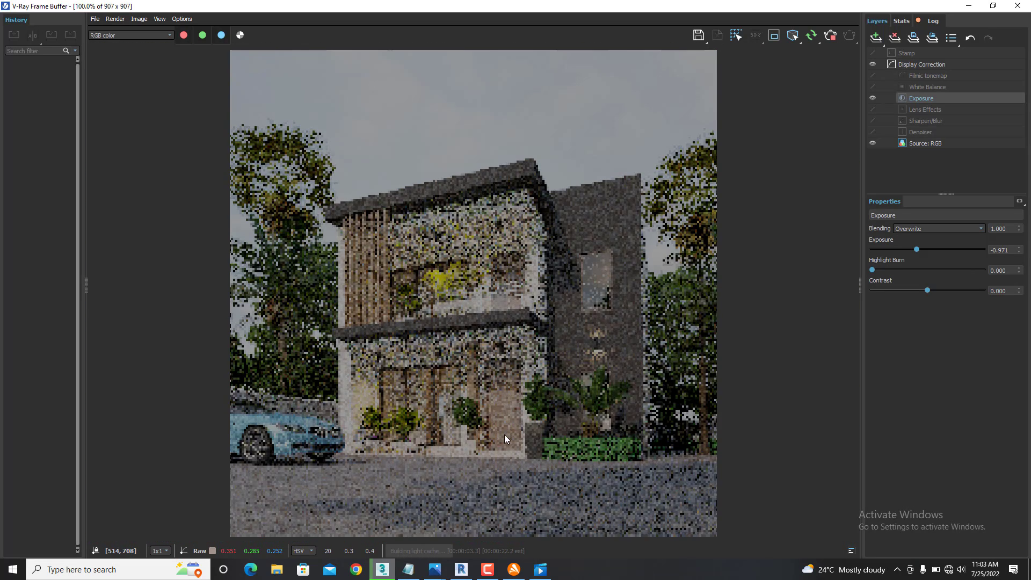
- Examine the house's ground floor and overall image in the frame buffer while the new render is processed
{"action": "scroll", "coordinate": [506, 434], "scroll_direction": "up", "scroll_amount": 1}
{"action": "scroll", "coordinate": [506, 388], "scroll_direction": "down", "scroll_amount": 2}
{"action": "scroll", "coordinate": [495, 407], "scroll_direction": "up", "scroll_amount": 1}
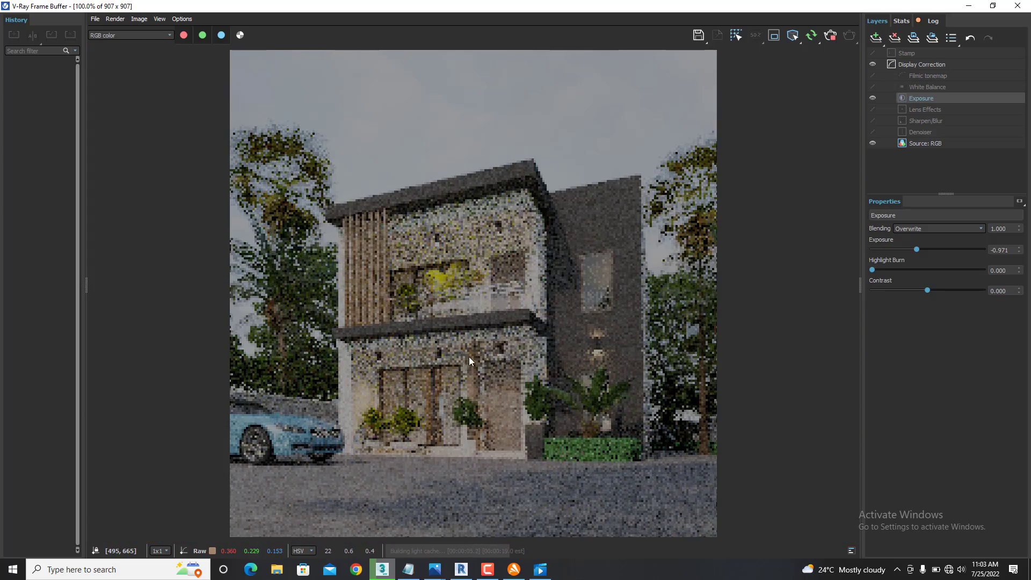
{"action": "scroll", "coordinate": [466, 349], "scroll_direction": "up", "scroll_amount": 1}
{"action": "scroll", "coordinate": [468, 339], "scroll_direction": "down", "scroll_amount": 1}
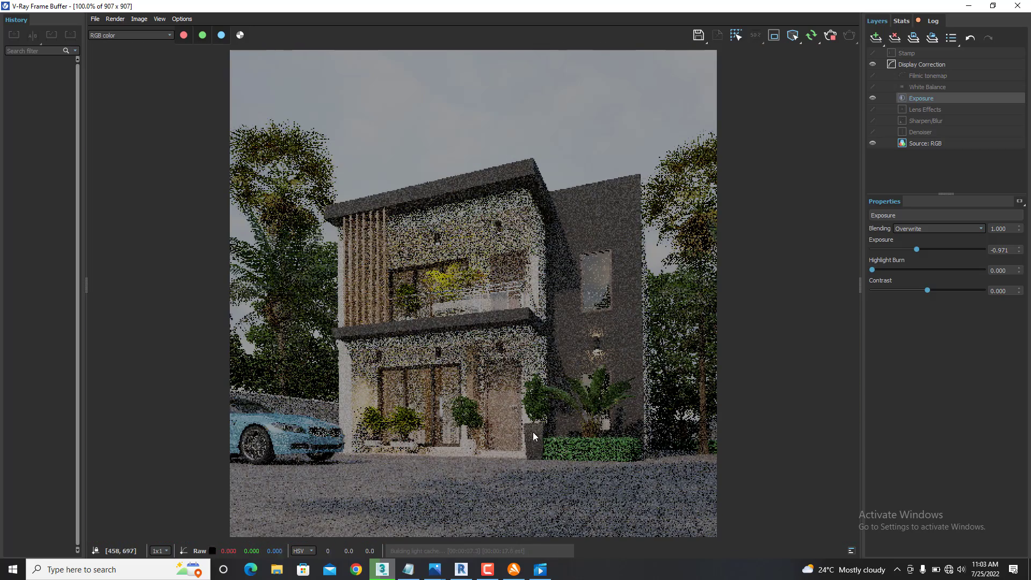
{"action": "scroll", "coordinate": [473, 441], "scroll_direction": "up", "scroll_amount": 1}
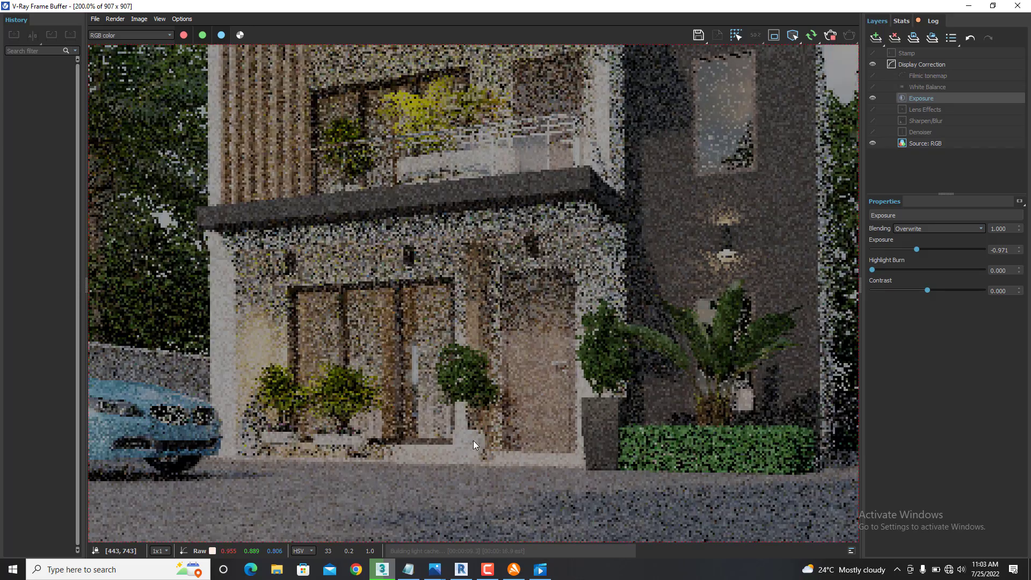
{"action": "scroll", "coordinate": [495, 420], "scroll_direction": "down", "scroll_amount": 1}
{"action": "scroll", "coordinate": [454, 450], "scroll_direction": "up", "scroll_amount": 1}
{"action": "scroll", "coordinate": [463, 439], "scroll_direction": "down", "scroll_amount": 1}
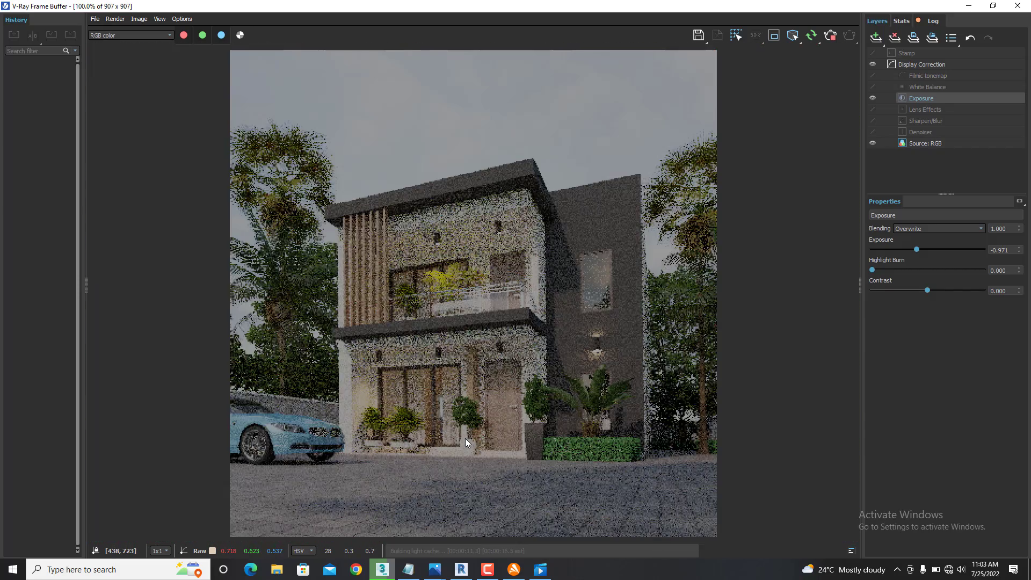
{"action": "scroll", "coordinate": [465, 438], "scroll_direction": "up", "scroll_amount": 1}
{"action": "scroll", "coordinate": [466, 438], "scroll_direction": "down", "scroll_amount": 1}
{"action": "scroll", "coordinate": [464, 427], "scroll_direction": "up", "scroll_amount": 1}
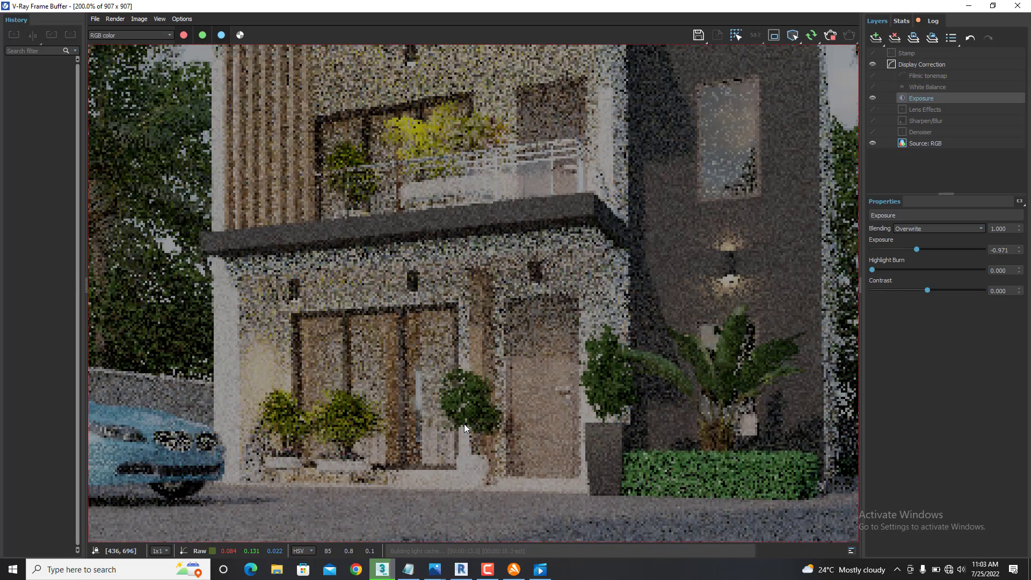
{"action": "scroll", "coordinate": [491, 405], "scroll_direction": "down", "scroll_amount": 1}
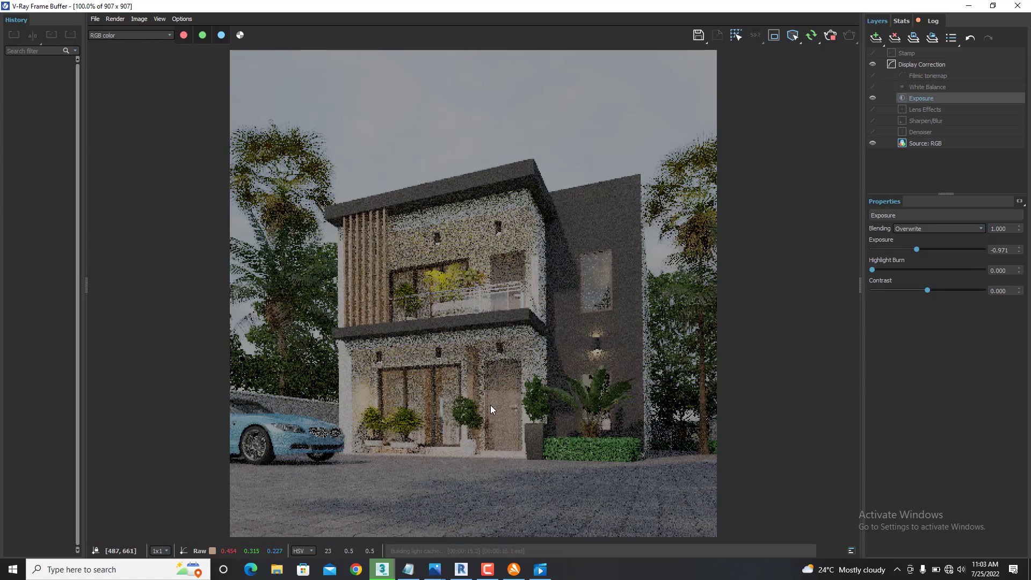
{"action": "scroll", "coordinate": [475, 440], "scroll_direction": "up", "scroll_amount": 1}
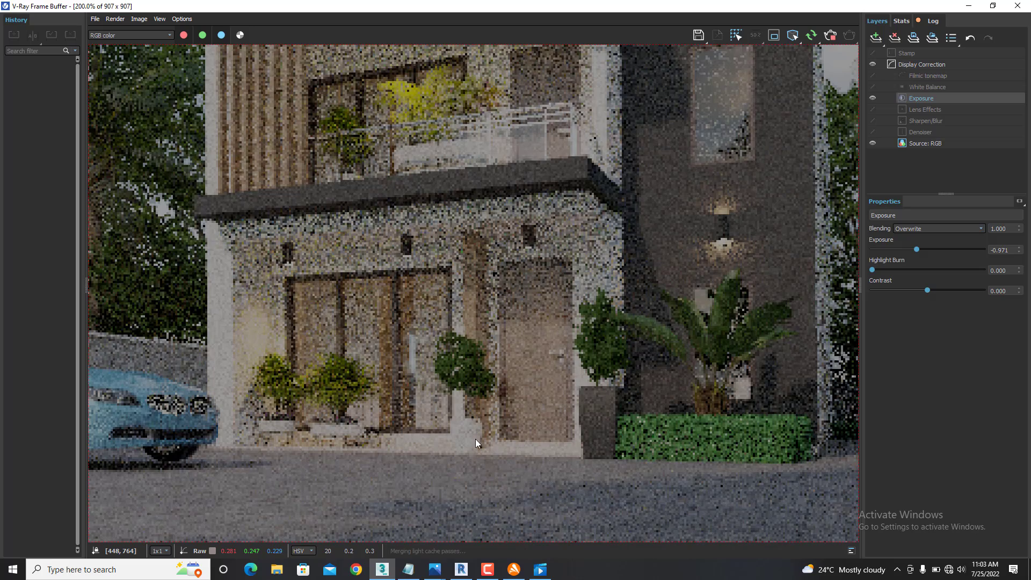
{"action": "scroll", "coordinate": [503, 414], "scroll_direction": "down", "scroll_amount": 1}
{"action": "scroll", "coordinate": [483, 419], "scroll_direction": "up", "scroll_amount": 1}
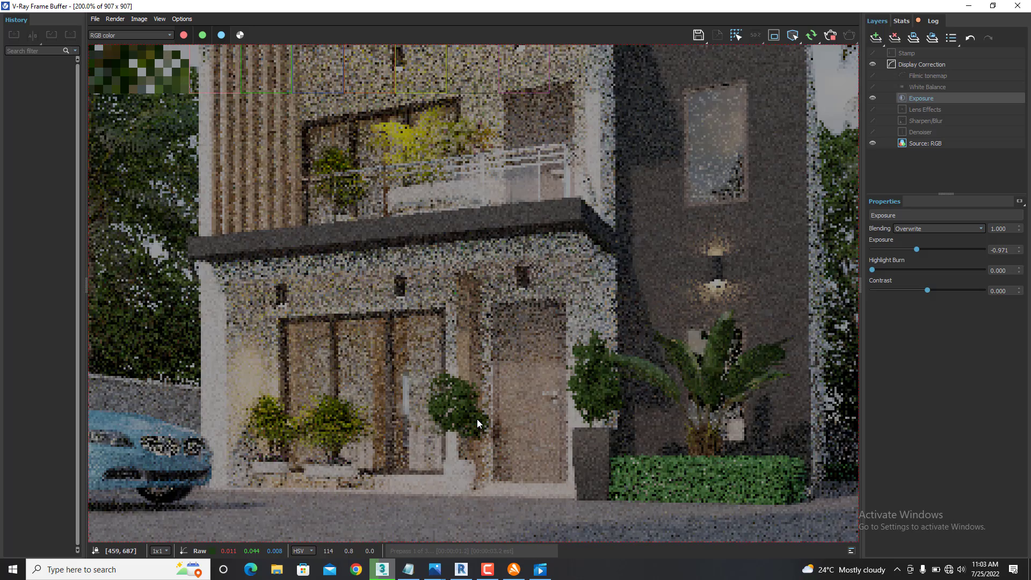
{"action": "scroll", "coordinate": [500, 397], "scroll_direction": "down", "scroll_amount": 1}
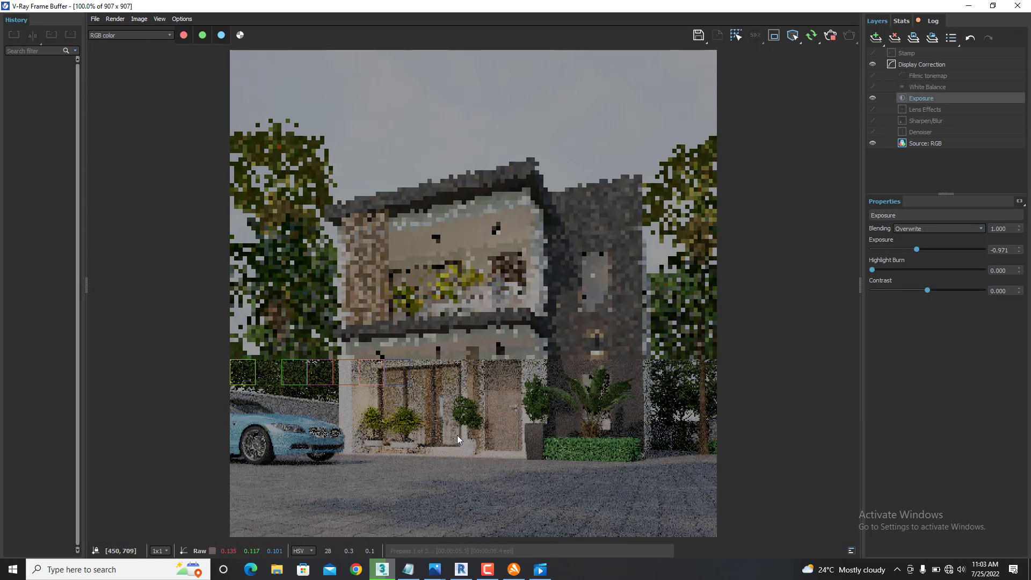
- Inspect the entrance, plants and balcony up close and compare them with the whole house image during the ongoing render
{"action": "scroll", "coordinate": [484, 443], "scroll_direction": "up", "scroll_amount": 1}
{"action": "scroll", "coordinate": [510, 430], "scroll_direction": "down", "scroll_amount": 1}
{"action": "scroll", "coordinate": [524, 419], "scroll_direction": "up", "scroll_amount": 1}
{"action": "scroll", "coordinate": [528, 433], "scroll_direction": "down", "scroll_amount": 1}
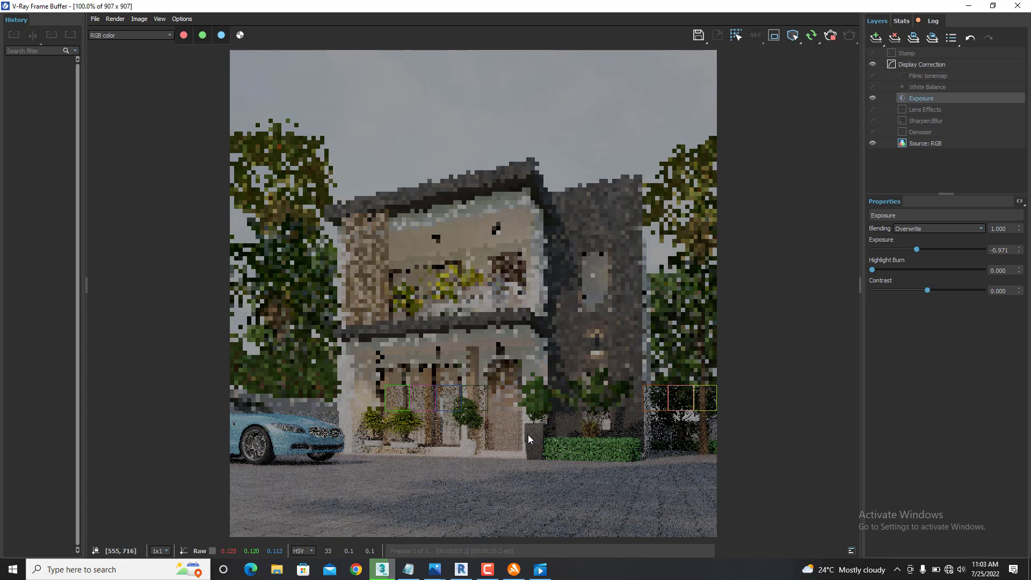
{"action": "scroll", "coordinate": [527, 434], "scroll_direction": "up", "scroll_amount": 1}
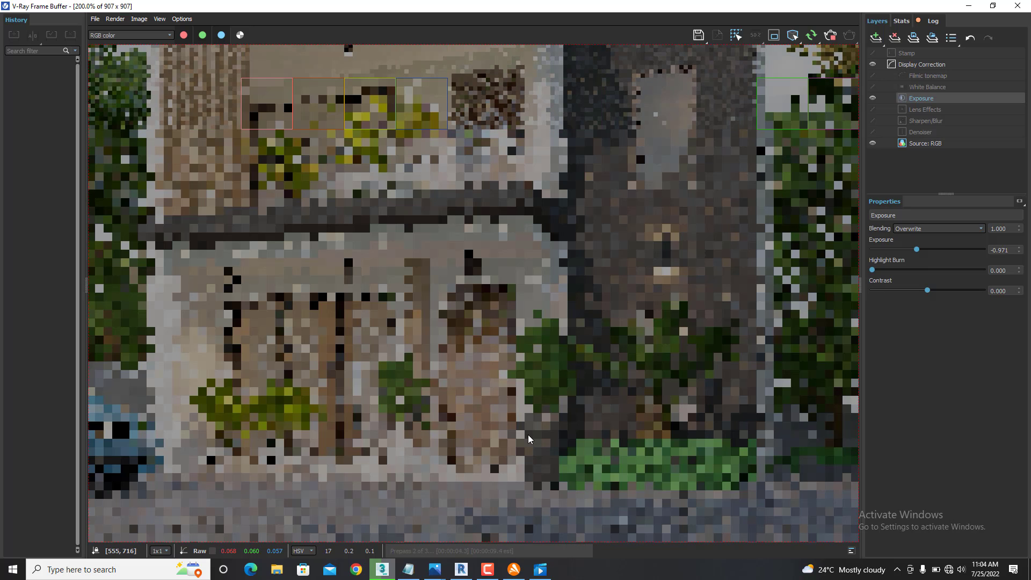
{"action": "scroll", "coordinate": [523, 360], "scroll_direction": "down", "scroll_amount": 2}
{"action": "scroll", "coordinate": [487, 386], "scroll_direction": "down", "scroll_amount": 2}
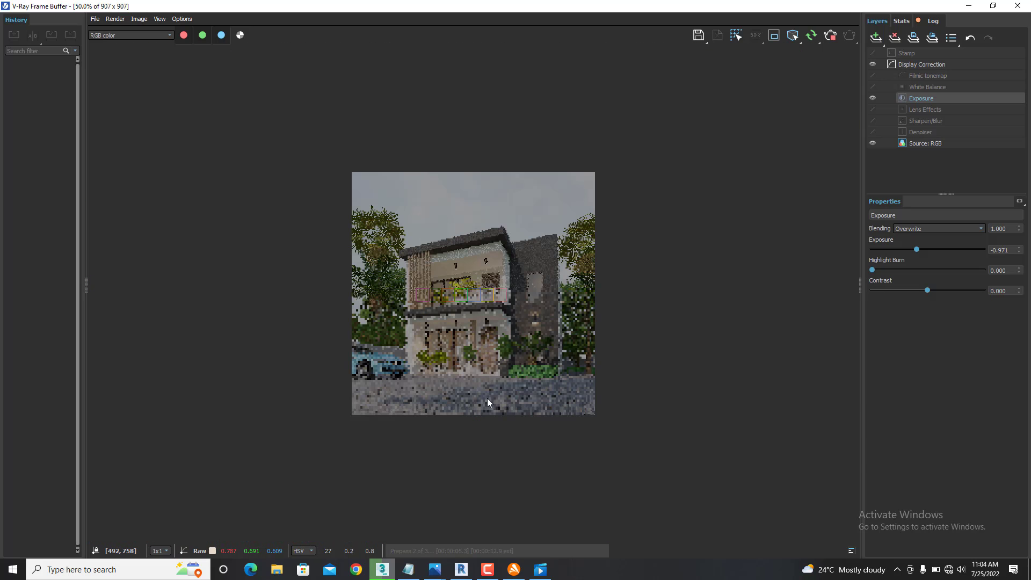
{"action": "scroll", "coordinate": [484, 413], "scroll_direction": "up", "scroll_amount": 2}
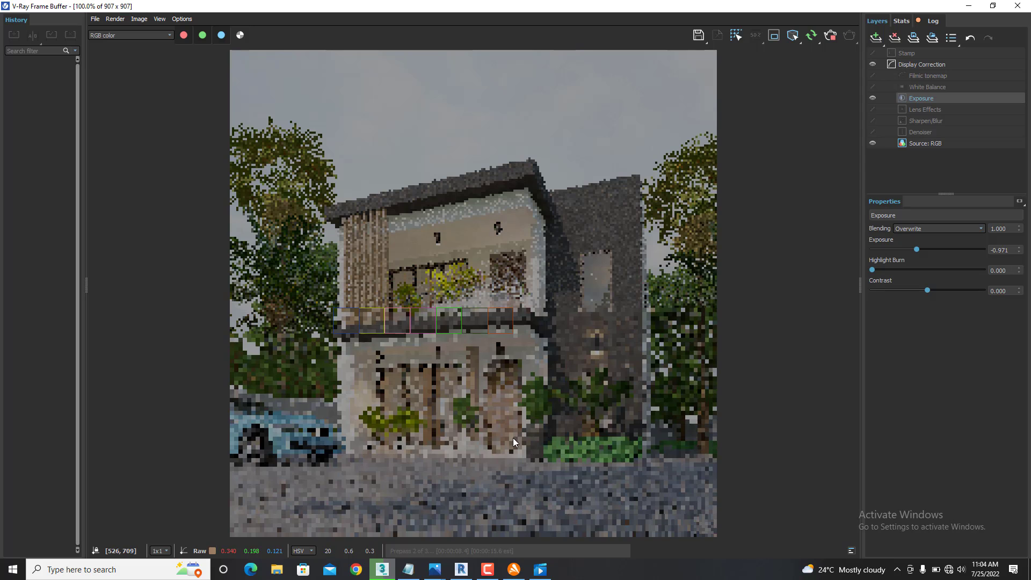
{"action": "scroll", "coordinate": [598, 452], "scroll_direction": "up", "scroll_amount": 2}
{"action": "scroll", "coordinate": [598, 453], "scroll_direction": "down", "scroll_amount": 2}
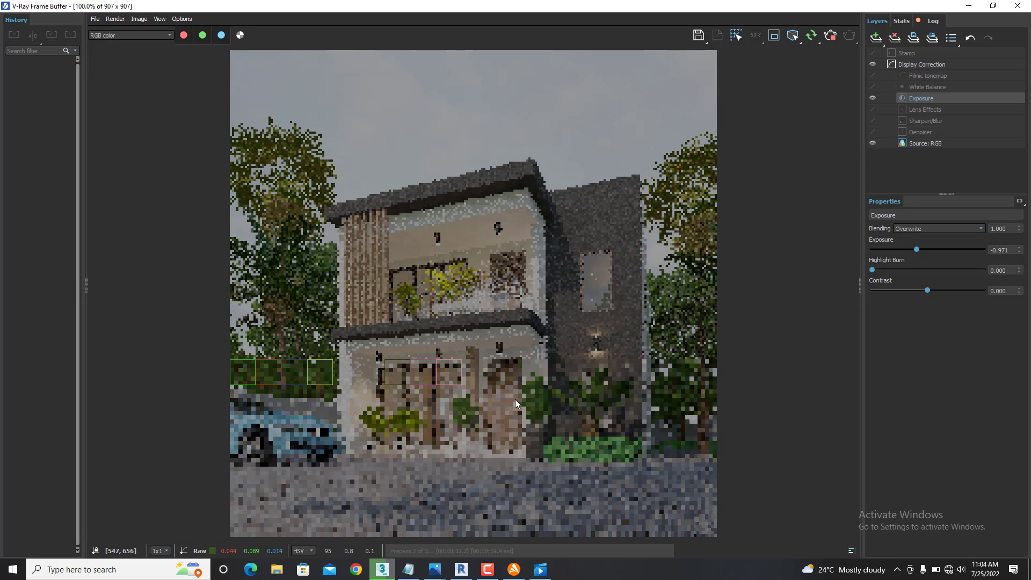
{"action": "scroll", "coordinate": [546, 395], "scroll_direction": "up", "scroll_amount": 2}
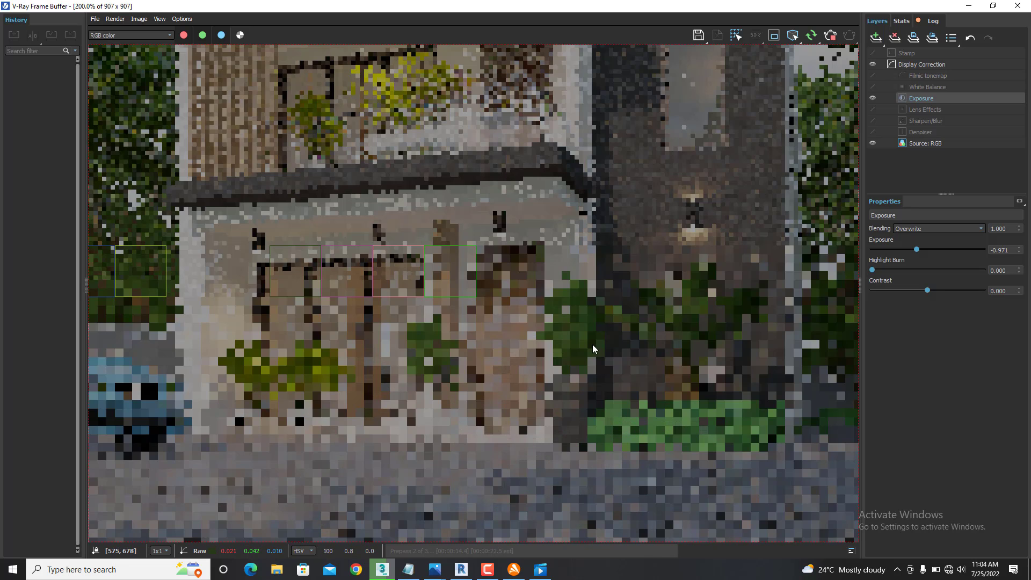
{"action": "scroll", "coordinate": [592, 344], "scroll_direction": "down", "scroll_amount": 2}
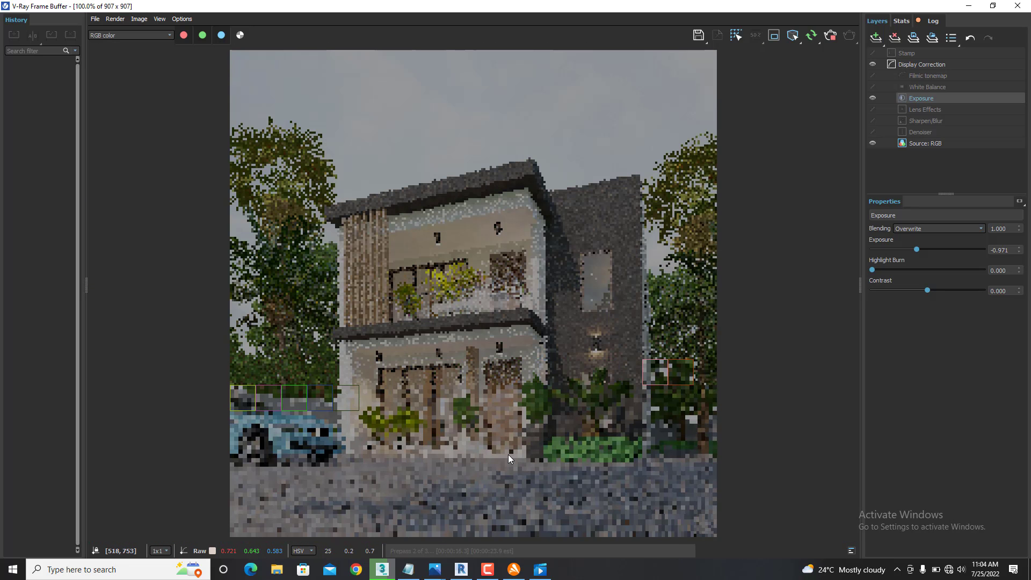
{"action": "left_click", "coordinate": [483, 571]}
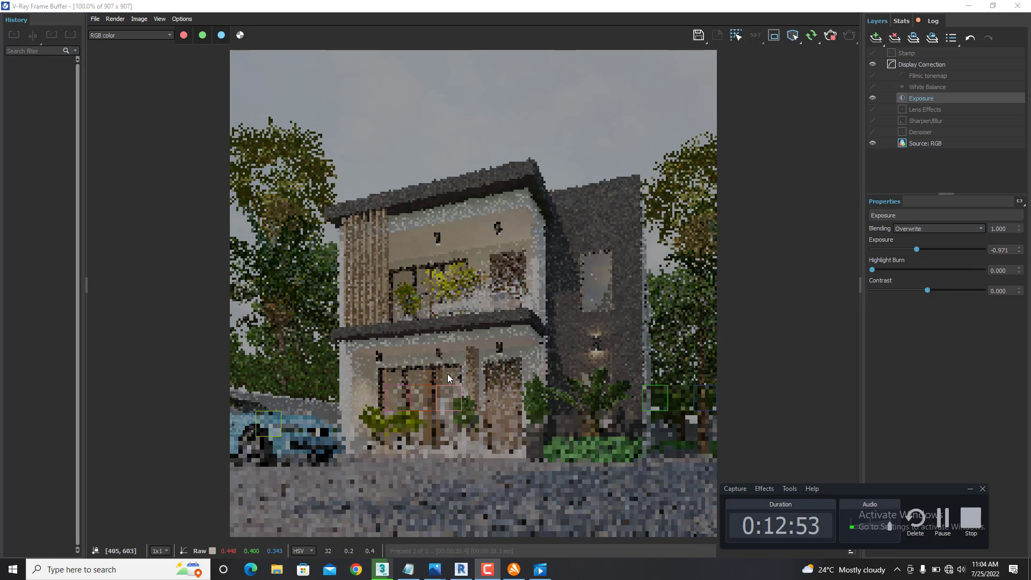